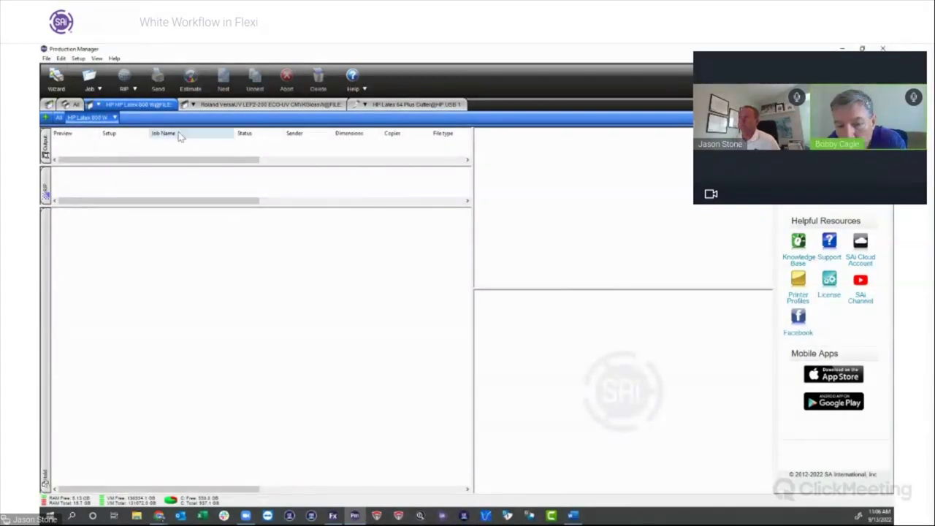
- Add the Baseball Logo FlexiSIGN file as a job to the HP Latex 800 W setup and open its job properties
{"action": "left_click", "coordinate": [114, 118]}
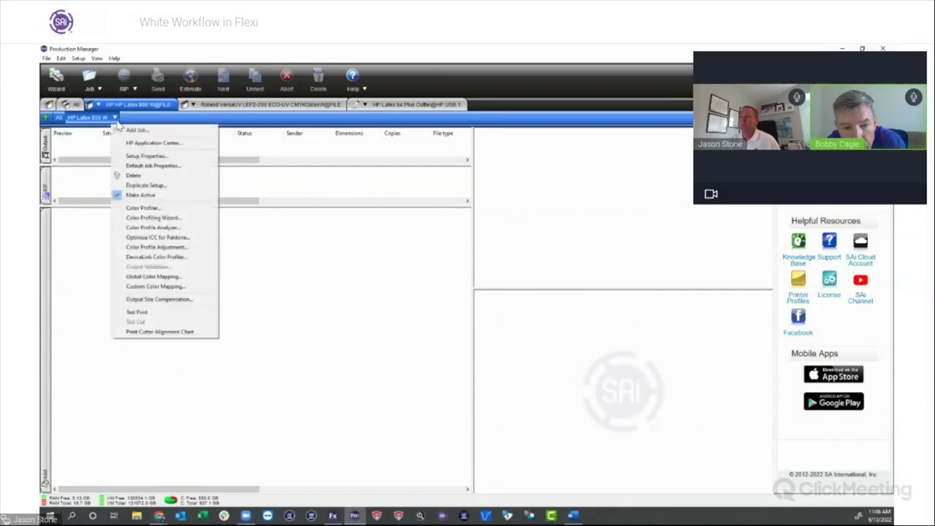
{"action": "left_click", "coordinate": [129, 131]}
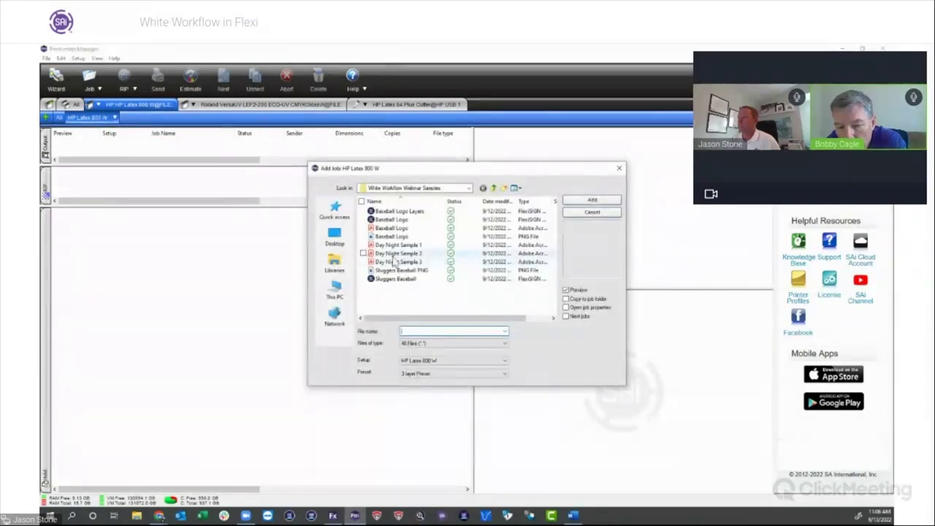
{"action": "double_click", "coordinate": [394, 220]}
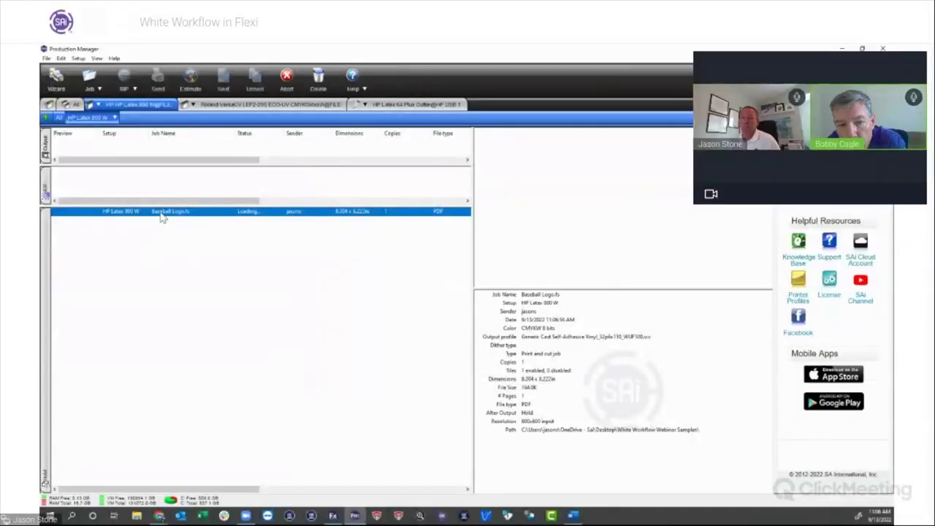
{"action": "double_click", "coordinate": [167, 212]}
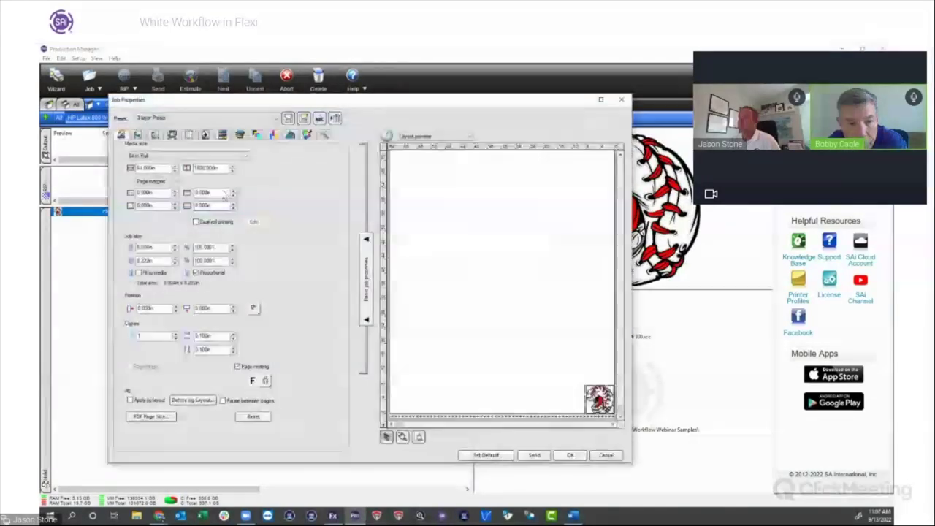
- Create a transparent background from all the white areas surrounding the baseball, and discard the job property changes
{"action": "left_click", "coordinate": [325, 137]}
{"action": "left_click", "coordinate": [122, 147]}
{"action": "left_click", "coordinate": [408, 181]}
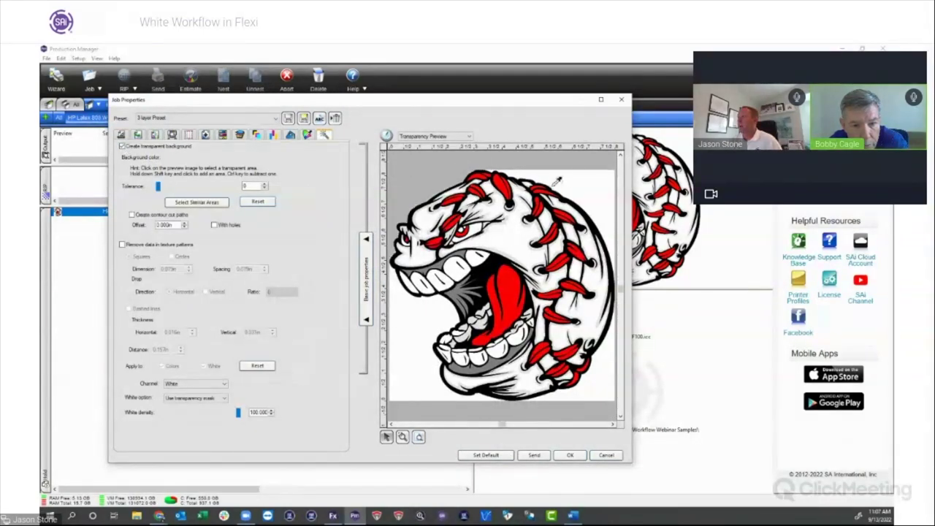
{"action": "left_click", "coordinate": [574, 180], "text": "shift"}
{"action": "left_click", "coordinate": [411, 339], "text": "shift"}
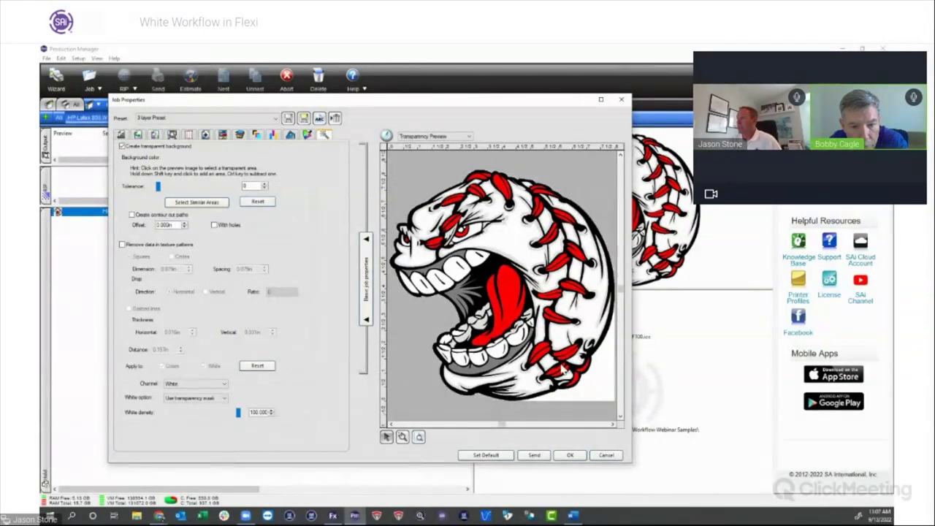
{"action": "left_click", "coordinate": [609, 382], "text": "shift"}
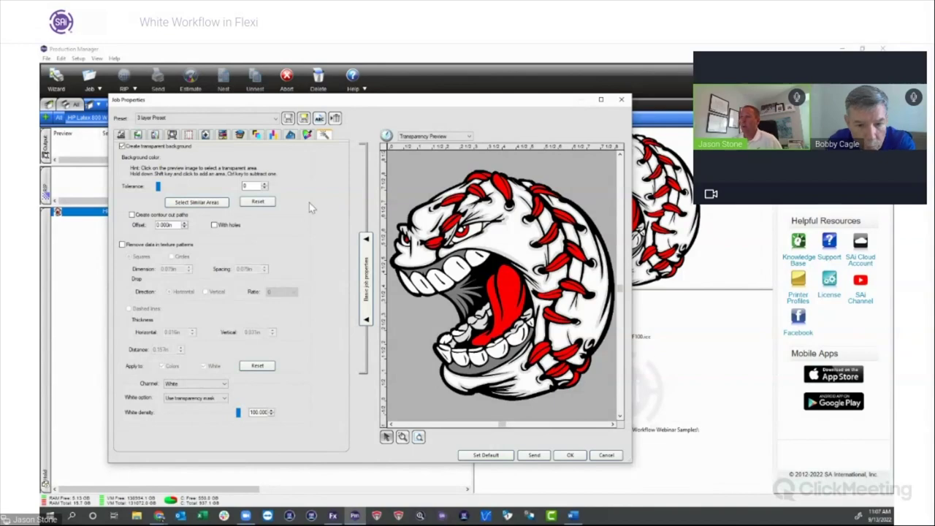
{"action": "mouse_move", "coordinate": [159, 187]}
{"action": "left_mouse_down"}
{"action": "mouse_move", "coordinate": [211, 188]}
{"action": "mouse_move", "coordinate": [155, 196]}
{"action": "left_mouse_up"}
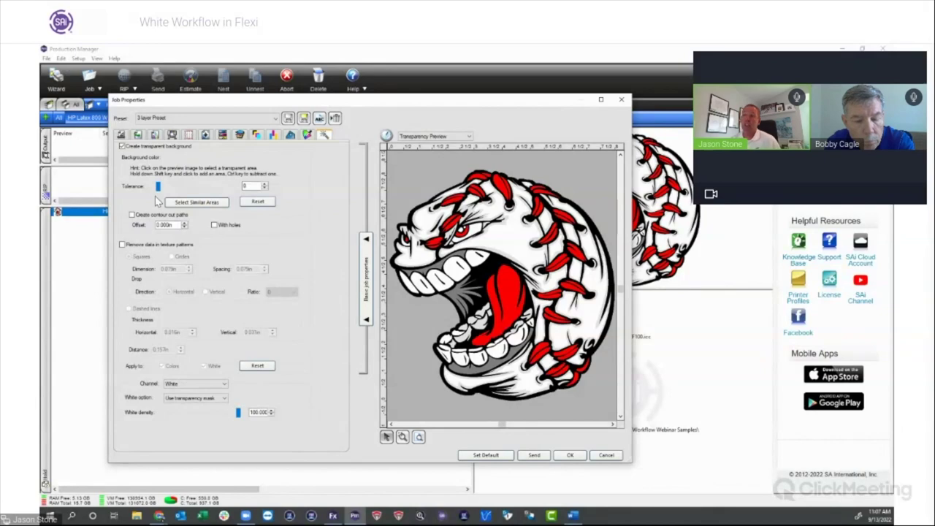
{"action": "left_click", "coordinate": [607, 454]}
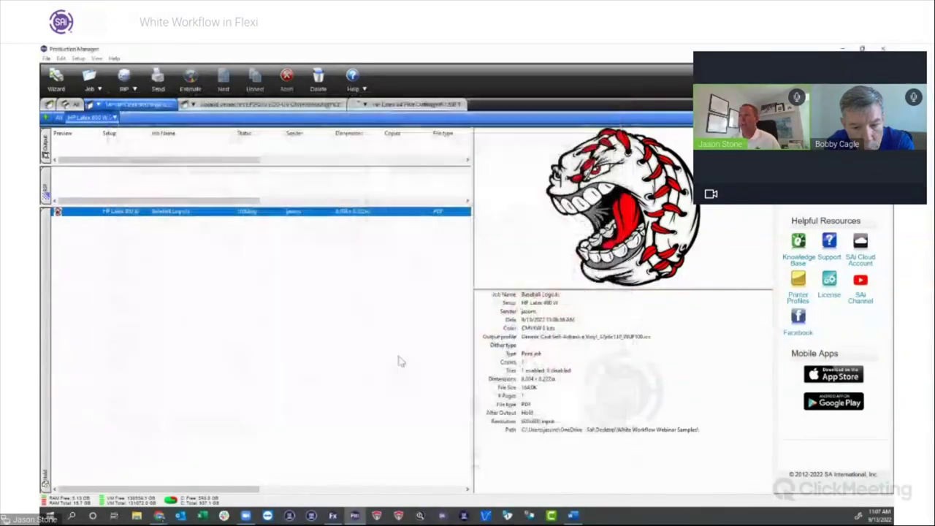
- Delete the Baseball Logo job from the HP Latex 800 W queue
{"action": "left_click", "coordinate": [181, 243]}
{"action": "left_click", "coordinate": [184, 212]}
{"action": "key", "text": "Delete"}
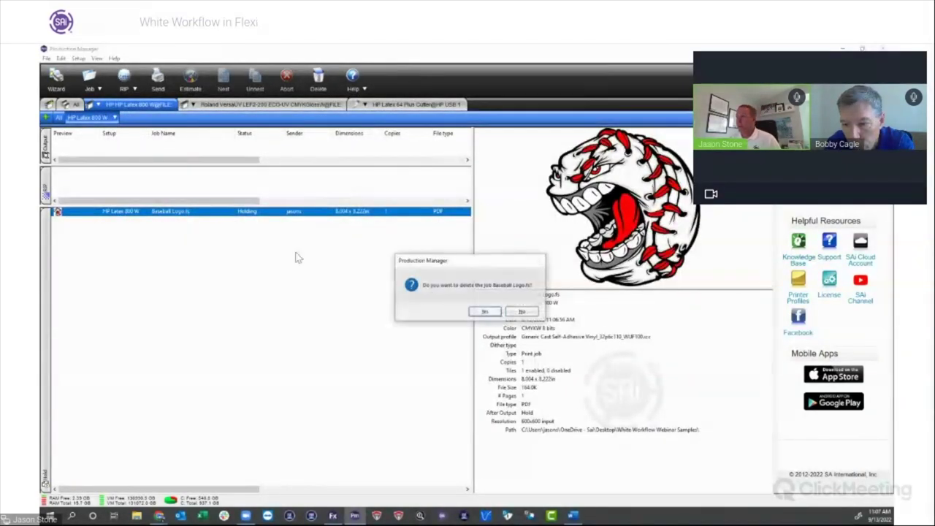
{"action": "left_click", "coordinate": [479, 310]}
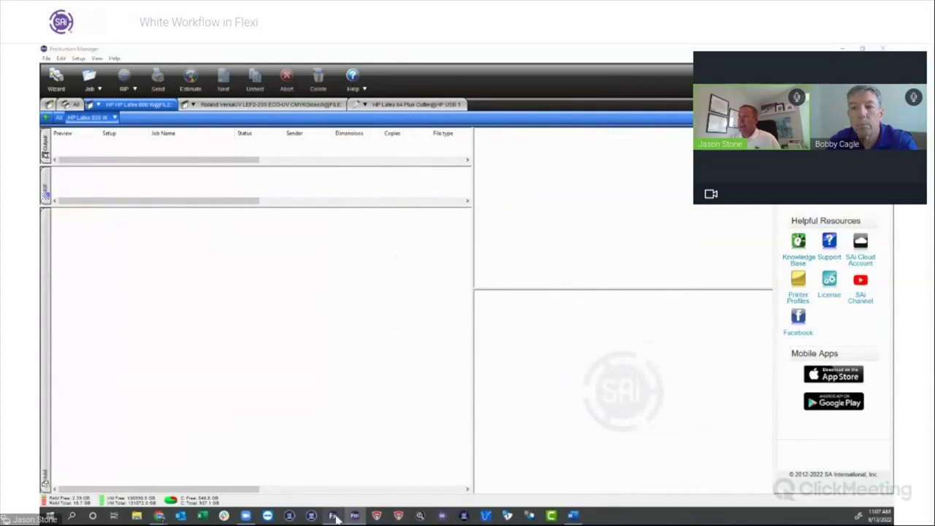
- Switch to FlexiSIGN & PRINT and close the Sluggers Baseball document without saving its changes
{"action": "left_click", "coordinate": [334, 516]}
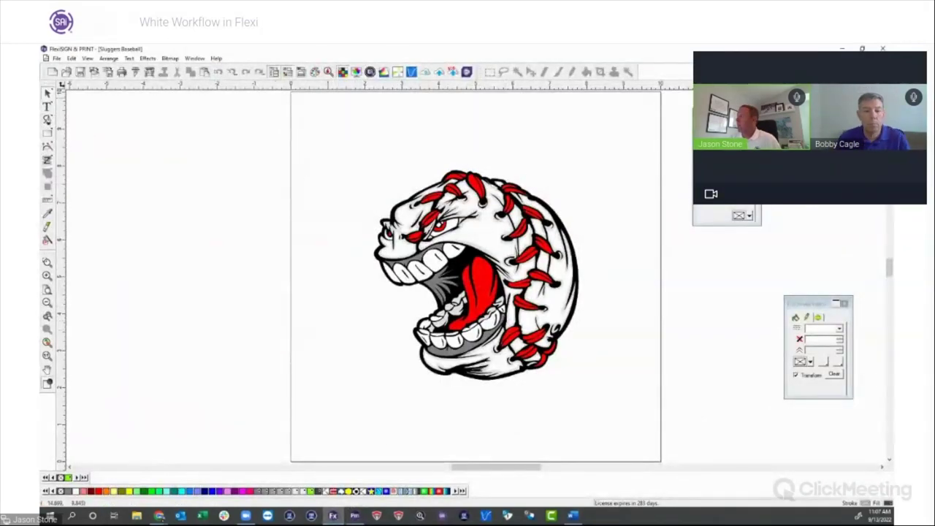
{"action": "key", "text": "ctrl+F4"}
{"action": "left_click", "coordinate": [469, 299]}
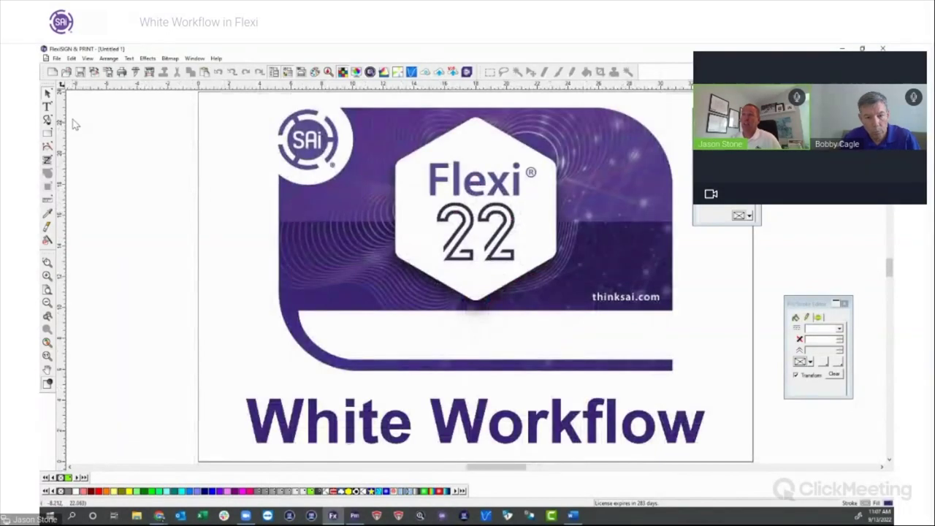
{"action": "left_click", "coordinate": [56, 59]}
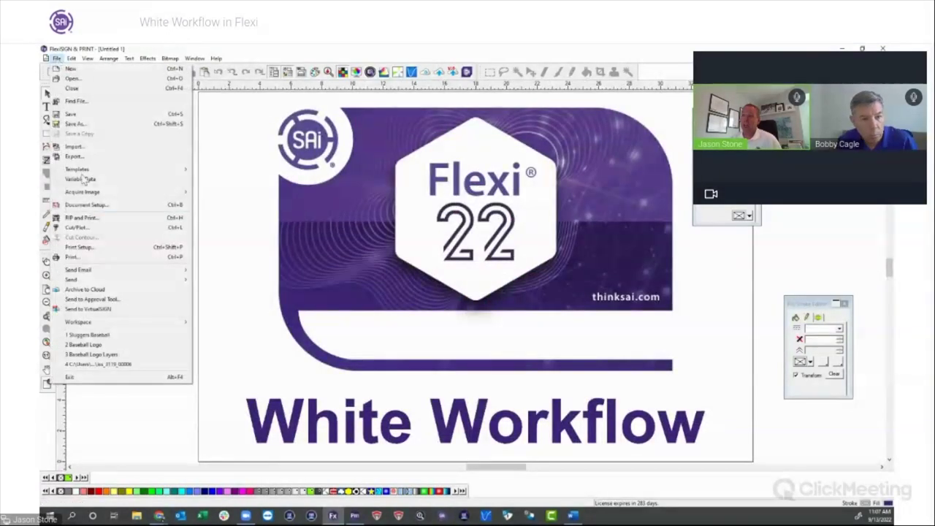
{"action": "left_click", "coordinate": [82, 334]}
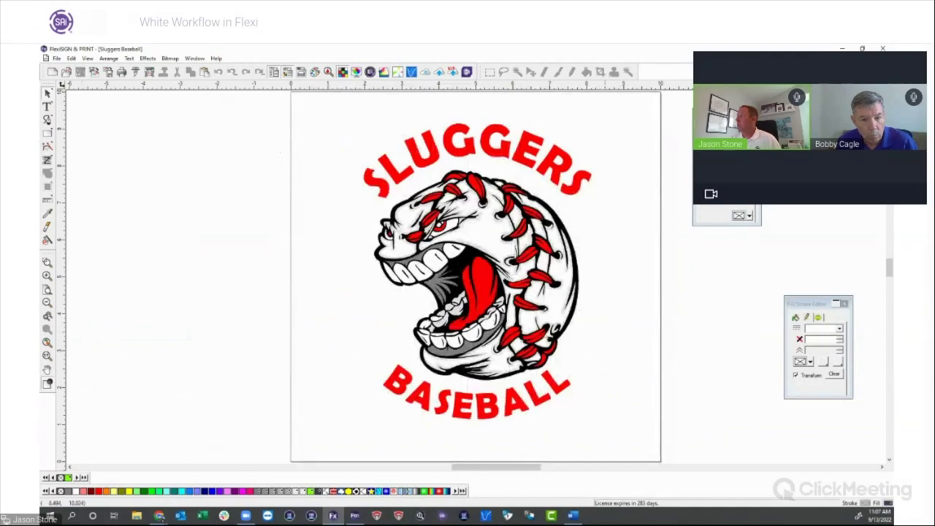
{"action": "key", "text": "ctrl+F4"}
- Open the recently used Baseball Logo document
{"action": "left_click", "coordinate": [57, 59]}
{"action": "left_click", "coordinate": [87, 346]}
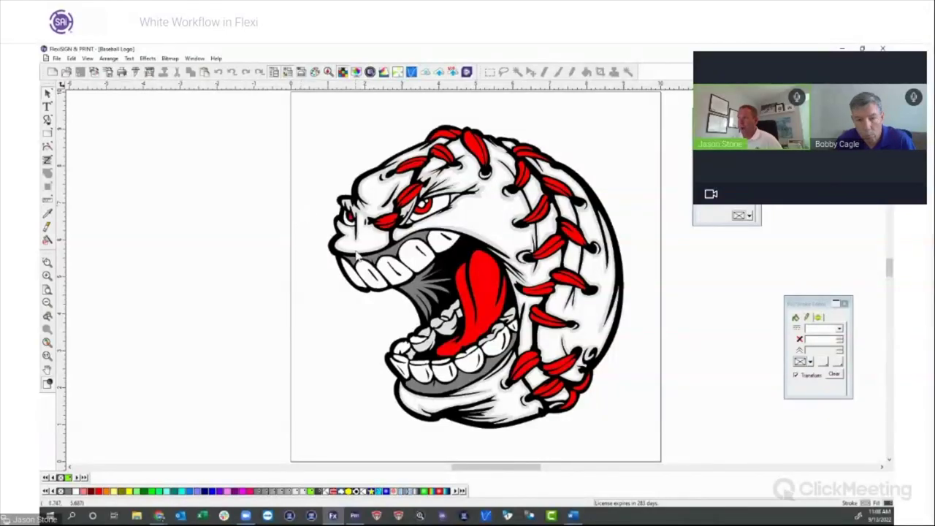
- Copy the baseball logo and paste the duplicate beside the original, overlapping the page's left edge
{"action": "left_click", "coordinate": [358, 196]}
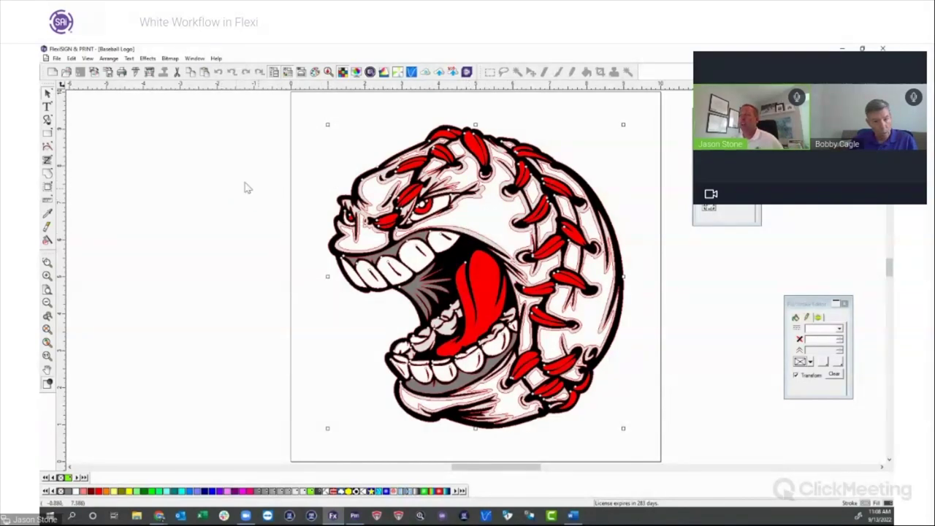
{"action": "left_click", "coordinate": [108, 58]}
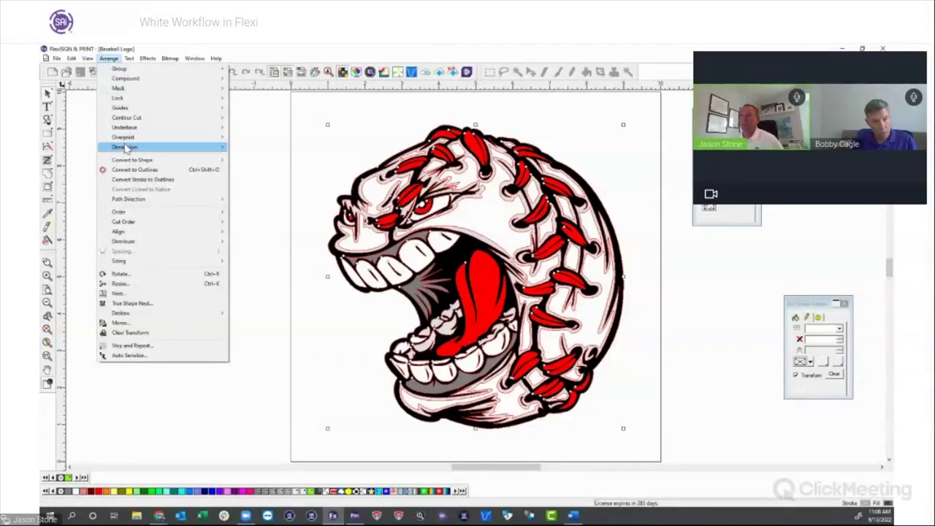
{"action": "left_click", "coordinate": [71, 59]}
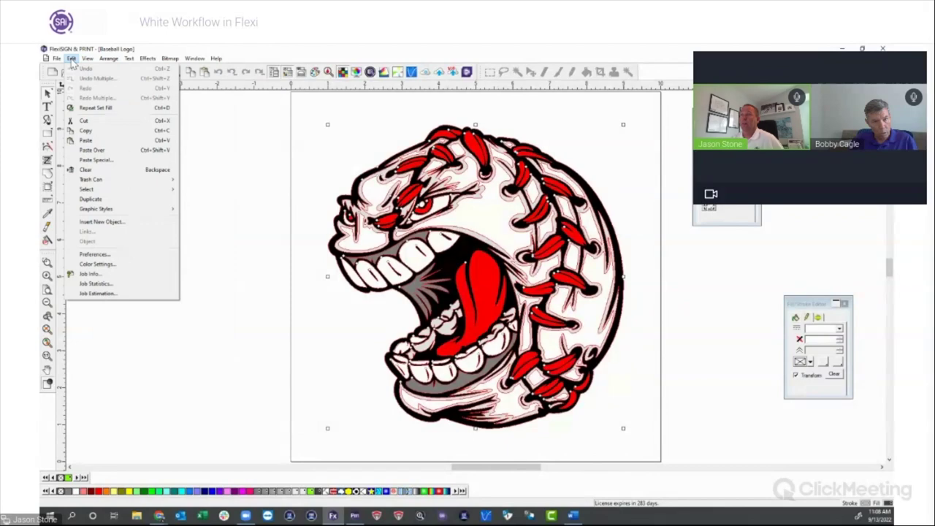
{"action": "mouse_move", "coordinate": [108, 58]}
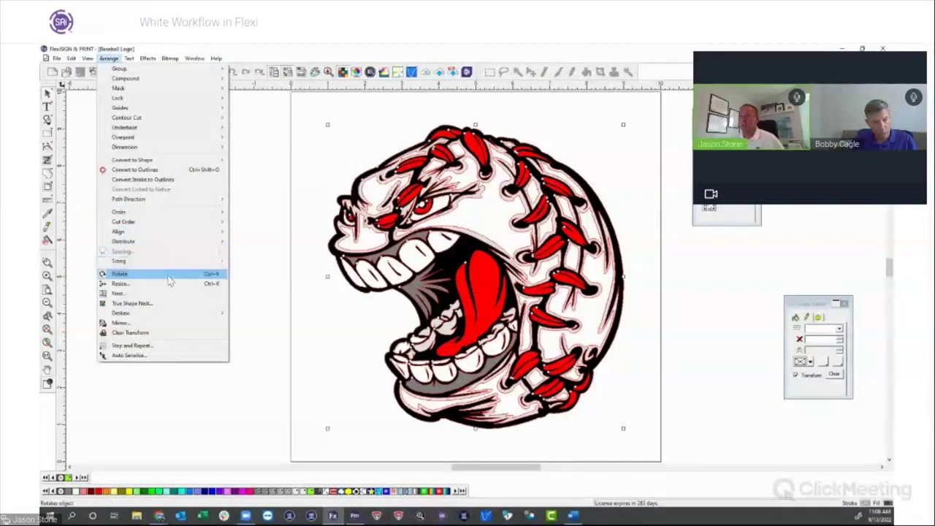
{"action": "left_click", "coordinate": [289, 174]}
{"action": "right_click", "coordinate": [368, 189]}
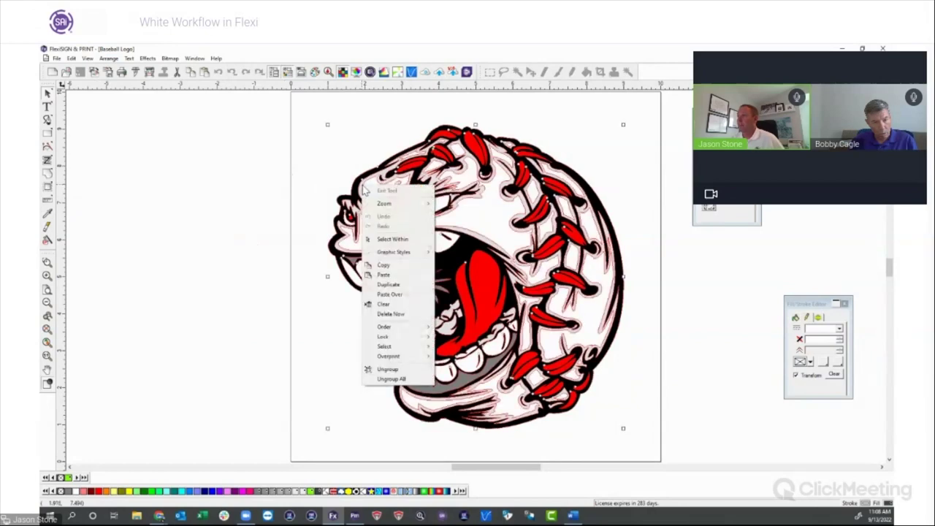
{"action": "left_click", "coordinate": [121, 215]}
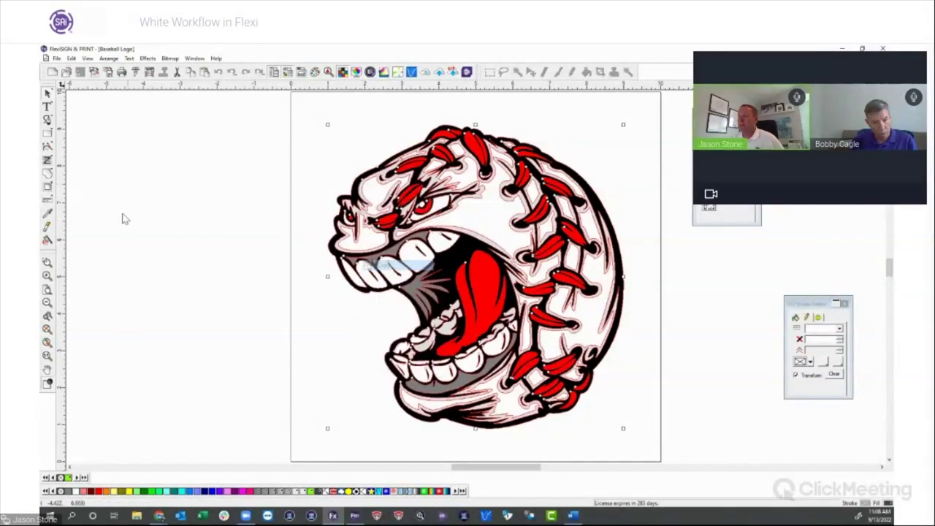
{"action": "right_click", "coordinate": [121, 215]}
{"action": "left_click", "coordinate": [146, 292]}
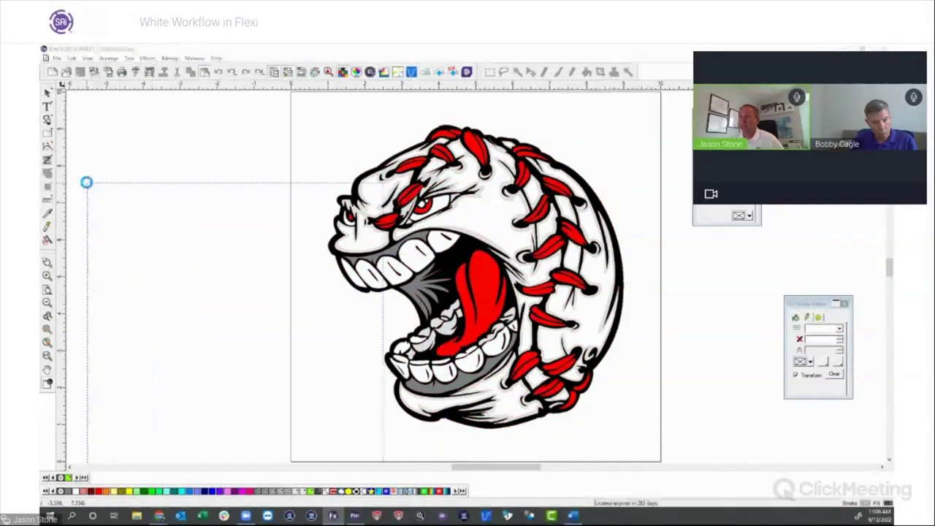
{"action": "left_click", "coordinate": [86, 182]}
{"action": "left_click_drag", "start_coordinate": [201, 191], "coordinate": [192, 159]}
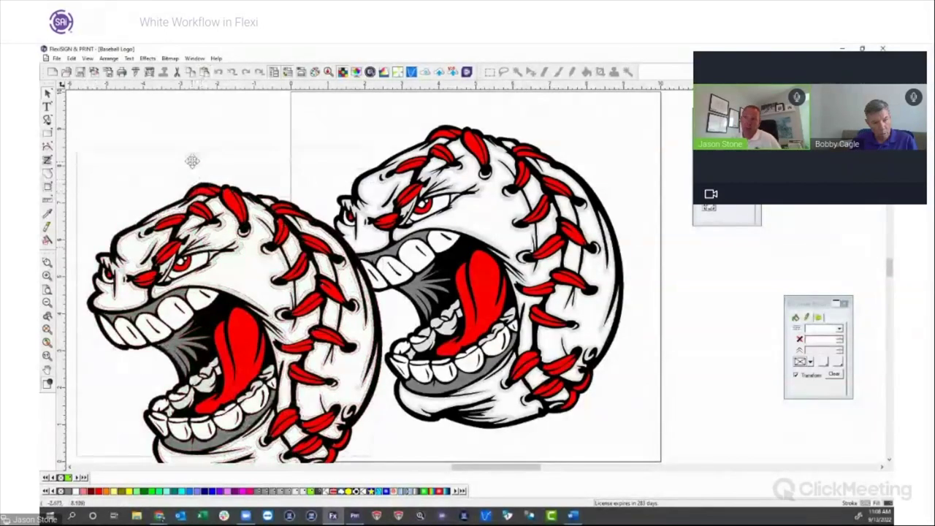
- Weld the pasted baseball copy into a single silhouette and fill it with the green spot color
{"action": "left_click", "coordinate": [50, 178]}
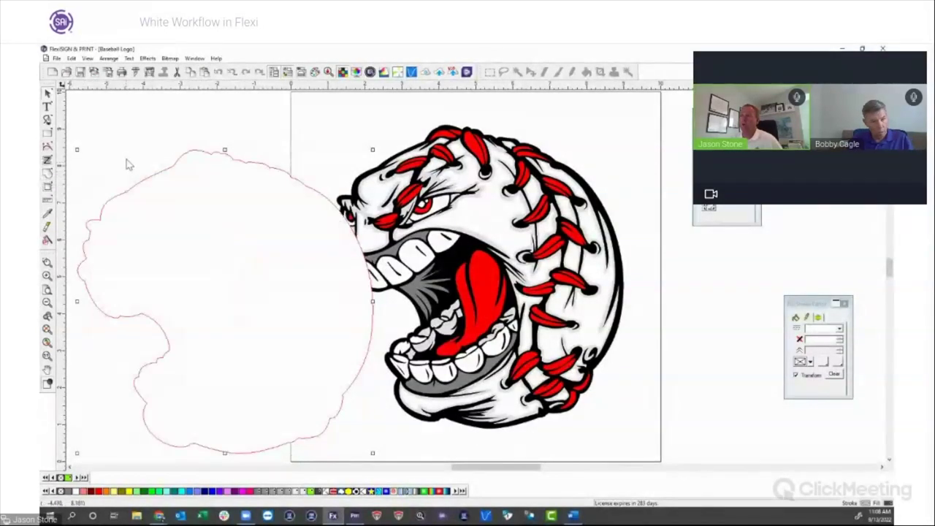
{"action": "left_click", "coordinate": [67, 479]}
{"action": "left_click_drag", "start_coordinate": [220, 277], "coordinate": [215, 214]}
- Send the green silhouette to the back and move it partly behind the original baseball logo, level with it
{"action": "left_click", "coordinate": [108, 57]}
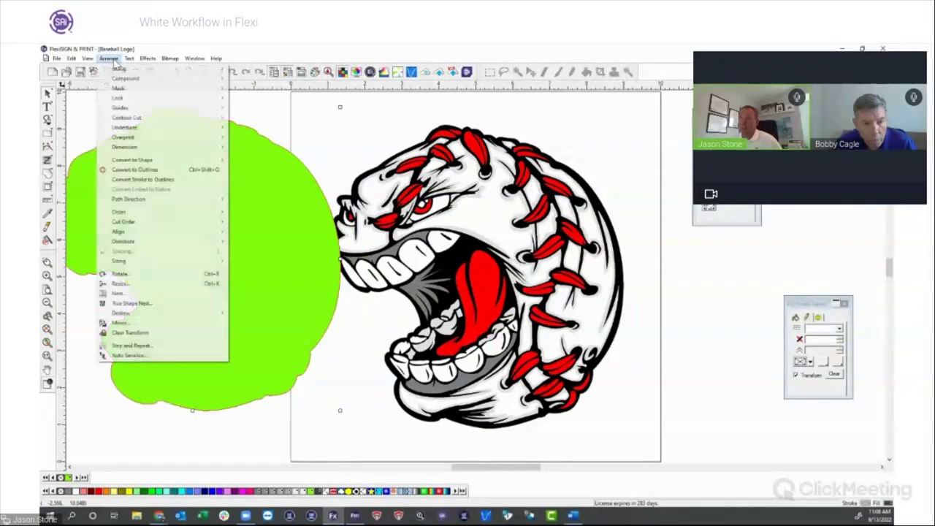
{"action": "mouse_move", "coordinate": [151, 218]}
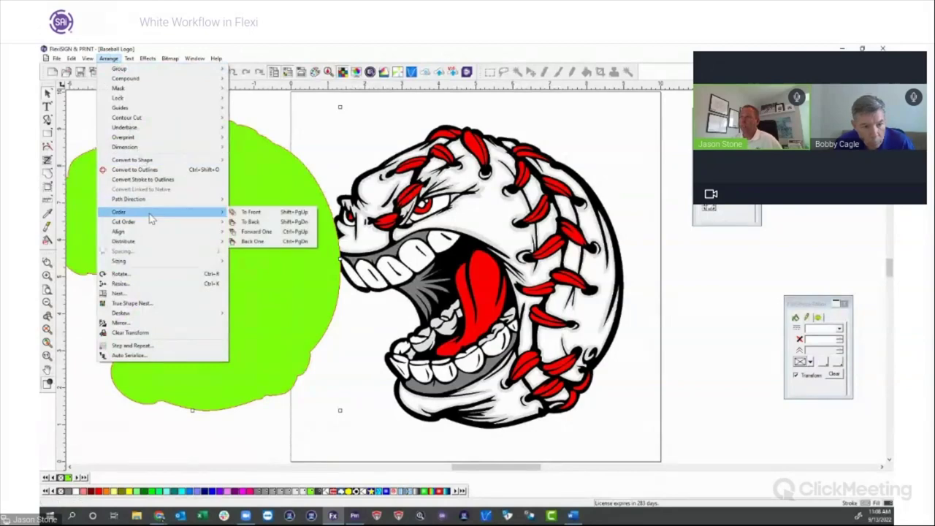
{"action": "left_click", "coordinate": [257, 223]}
{"action": "left_click_drag", "start_coordinate": [240, 224], "coordinate": [333, 228]}
{"action": "left_click", "coordinate": [128, 140]}
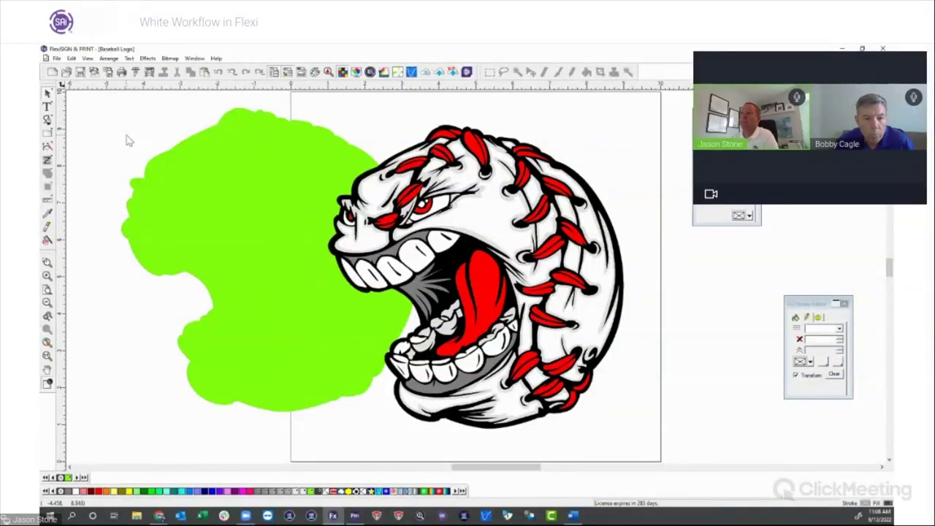
{"action": "left_click", "coordinate": [227, 172]}
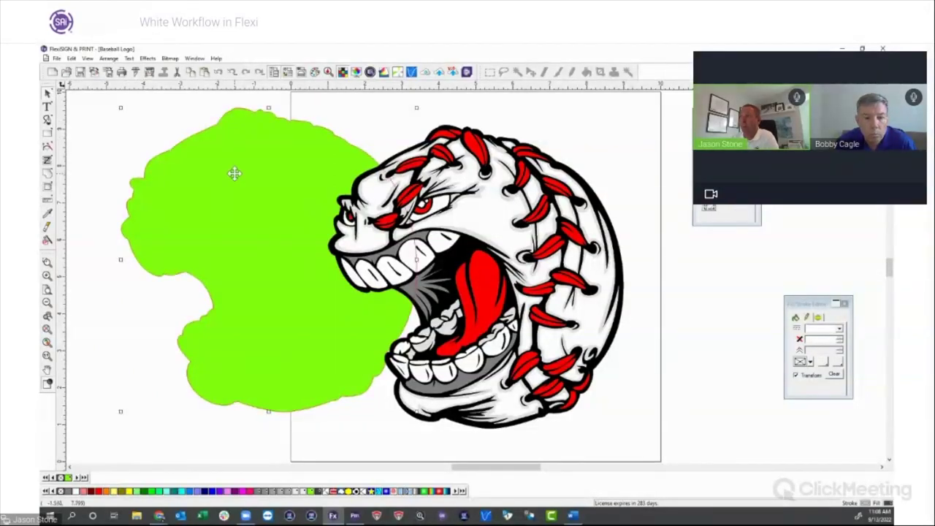
{"action": "left_click_drag", "start_coordinate": [264, 184], "coordinate": [309, 190]}
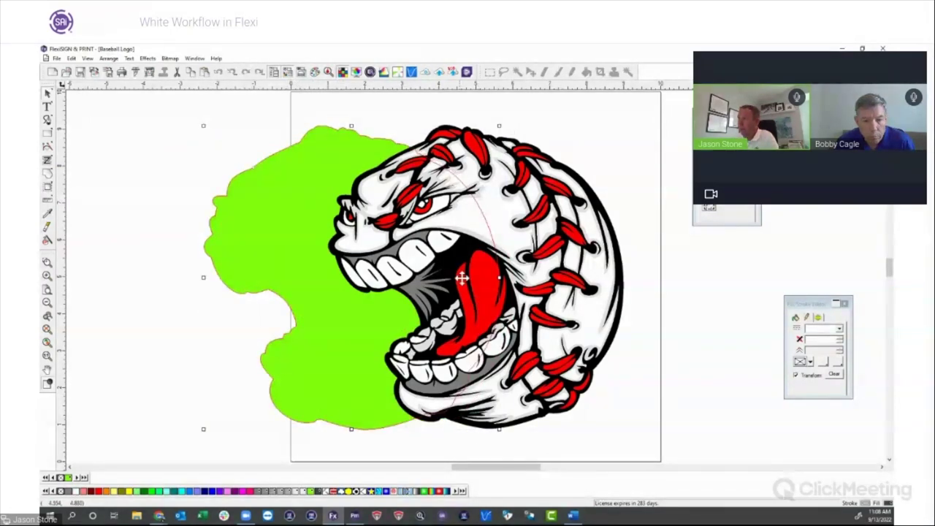
{"action": "left_click", "coordinate": [229, 177]}
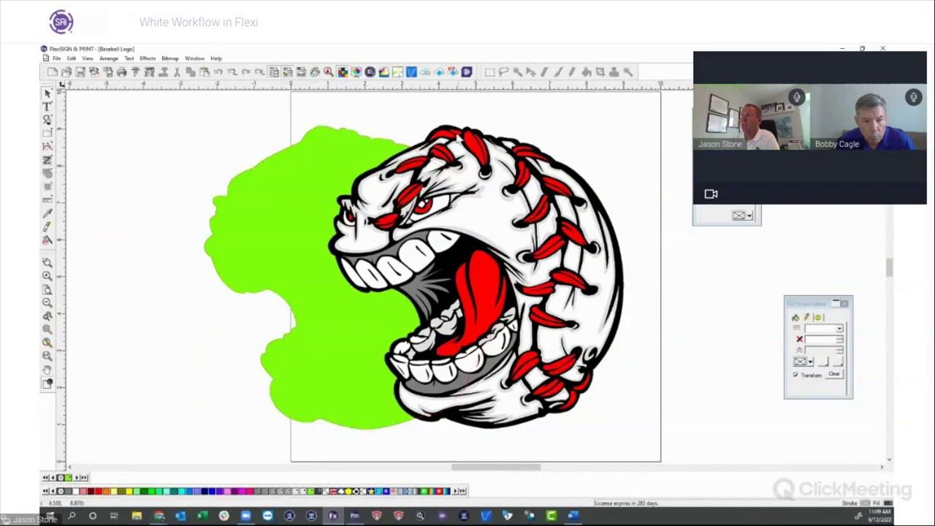
- Set the original baseball logo to overprint and move the green silhouette directly behind it
{"action": "left_click", "coordinate": [447, 135]}
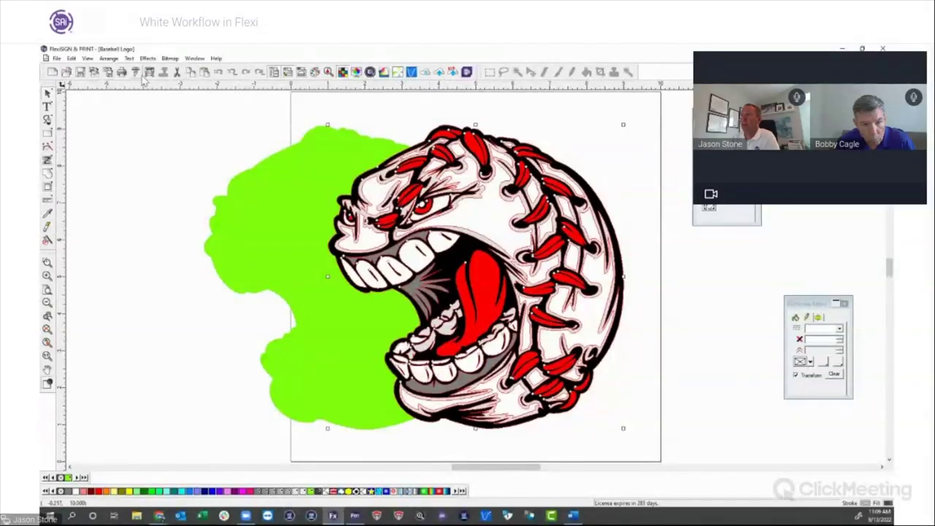
{"action": "right_click", "coordinate": [445, 160]}
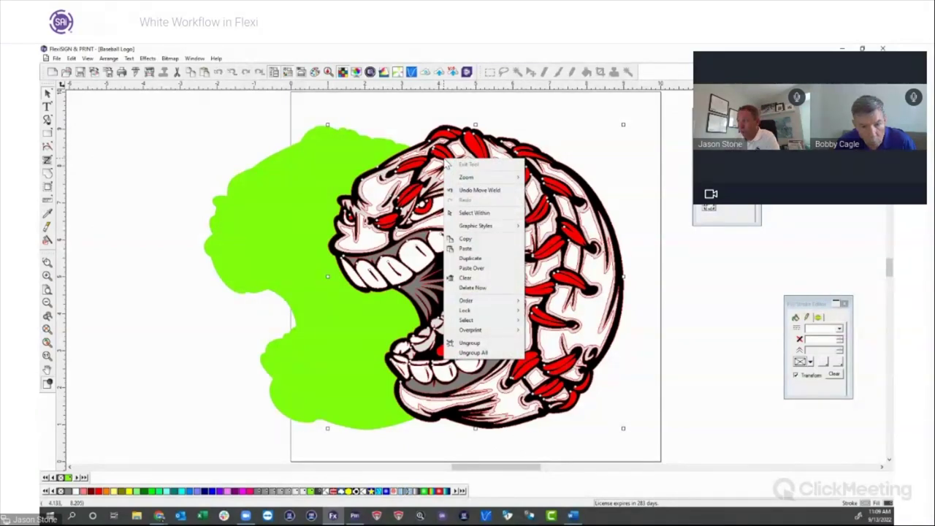
{"action": "mouse_move", "coordinate": [504, 329]}
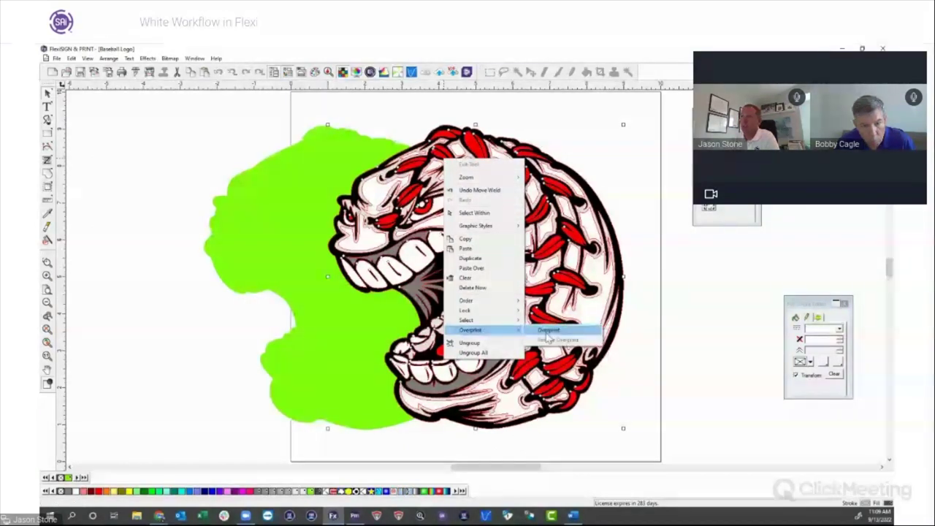
{"action": "left_click", "coordinate": [547, 331]}
{"action": "left_click", "coordinate": [109, 58]}
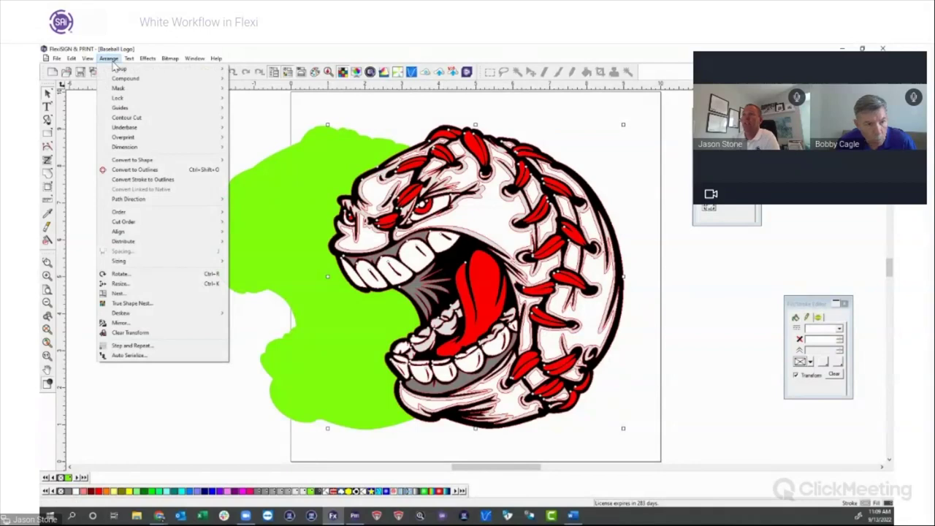
{"action": "mouse_move", "coordinate": [211, 138]}
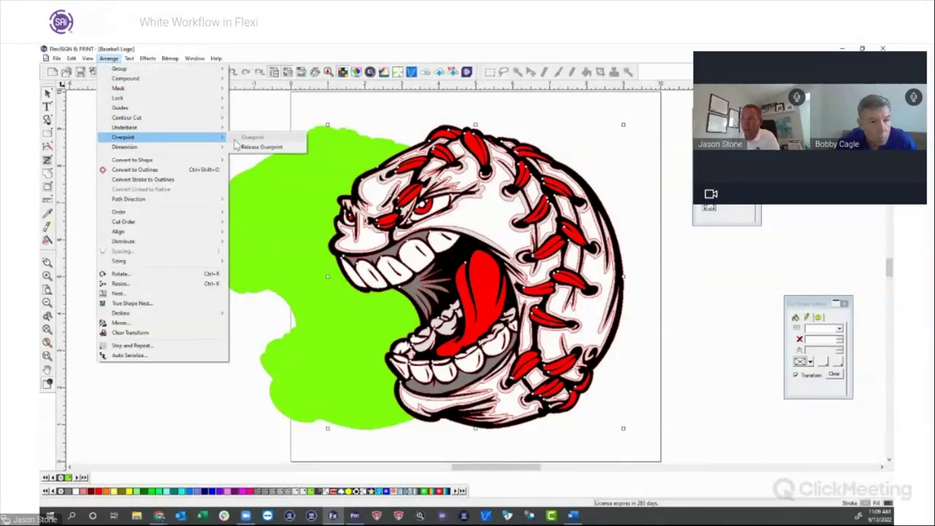
{"action": "left_click", "coordinate": [271, 103]}
{"action": "left_click", "coordinate": [271, 102]}
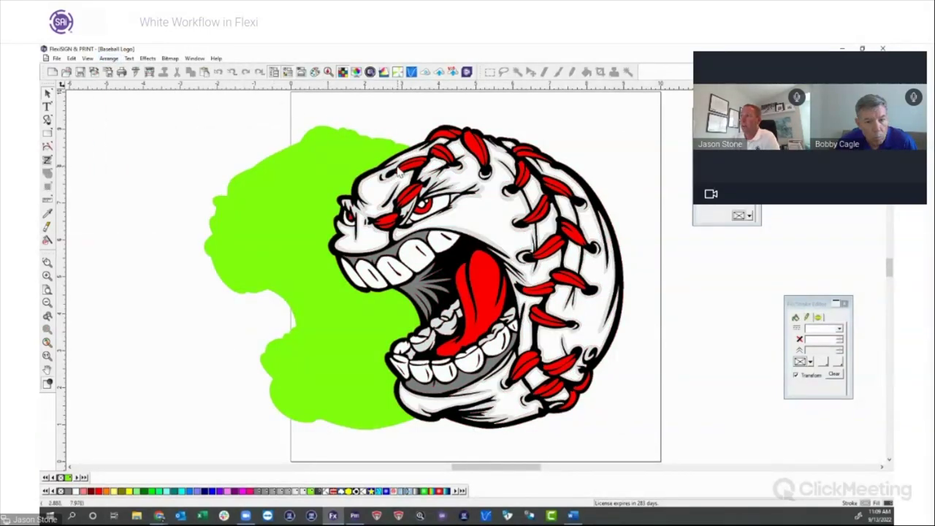
{"action": "left_click", "coordinate": [398, 171]}
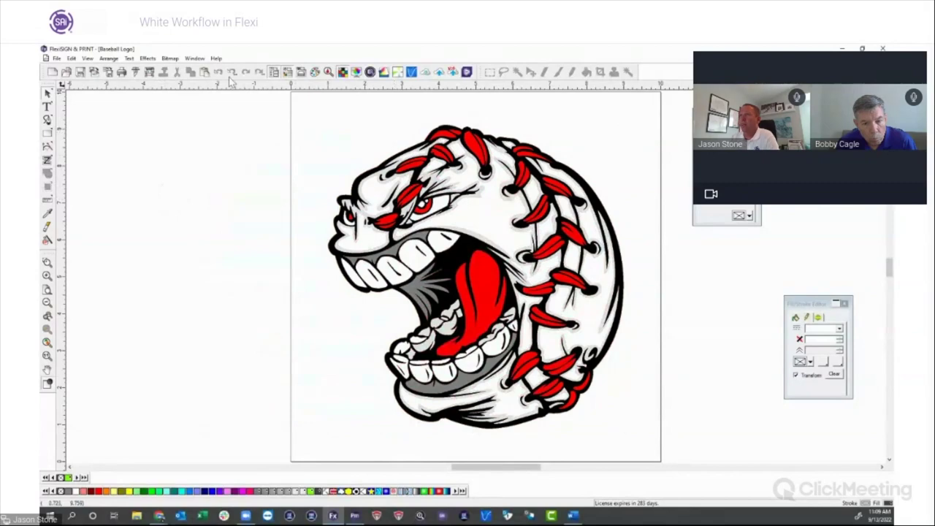
- Send the logo through RIP and Print to the HP Latex 800 W, using printer spot colors with White mapped to White
{"action": "left_click", "coordinate": [149, 72]}
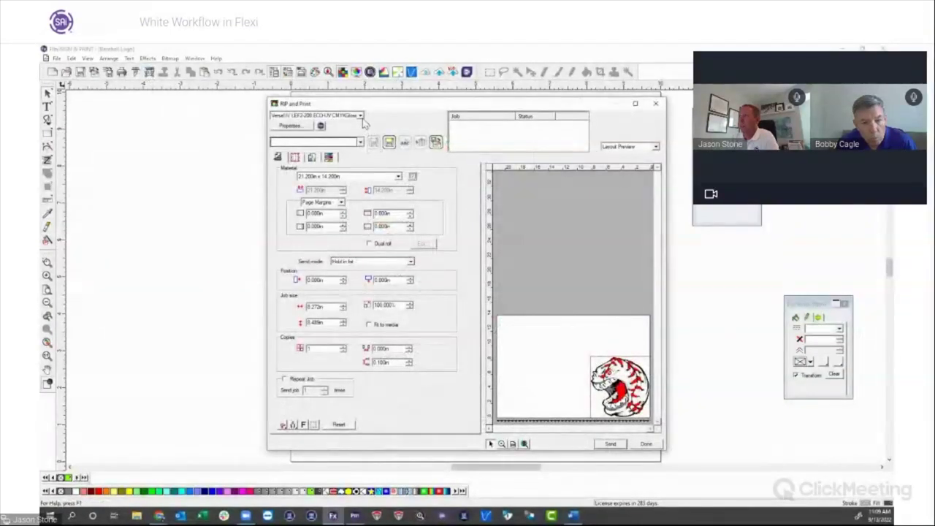
{"action": "left_click", "coordinate": [360, 115]}
{"action": "left_click", "coordinate": [327, 125]}
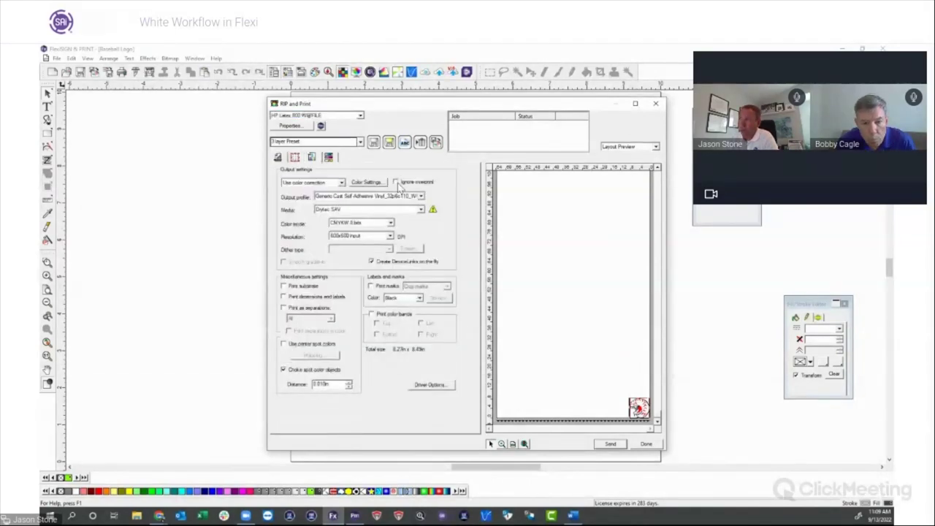
{"action": "left_click", "coordinate": [284, 345]}
{"action": "left_click", "coordinate": [312, 356]}
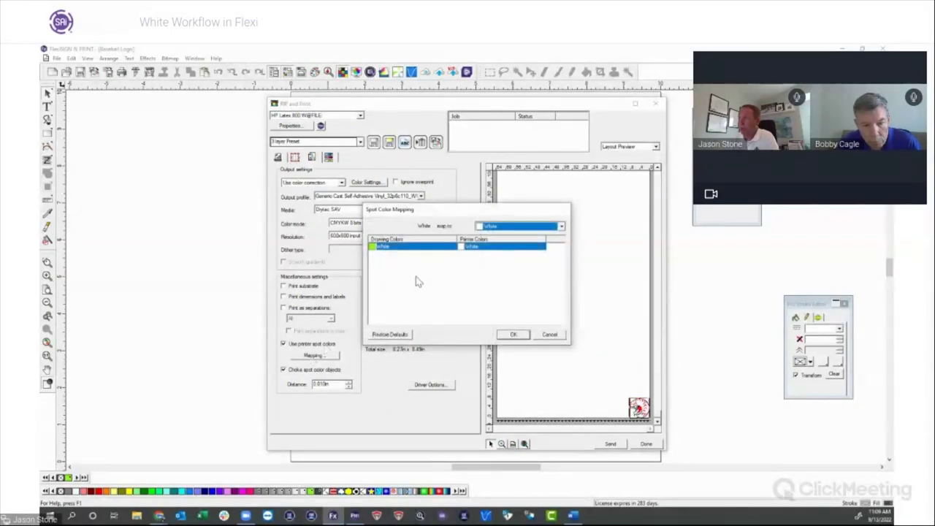
{"action": "left_click", "coordinate": [516, 336]}
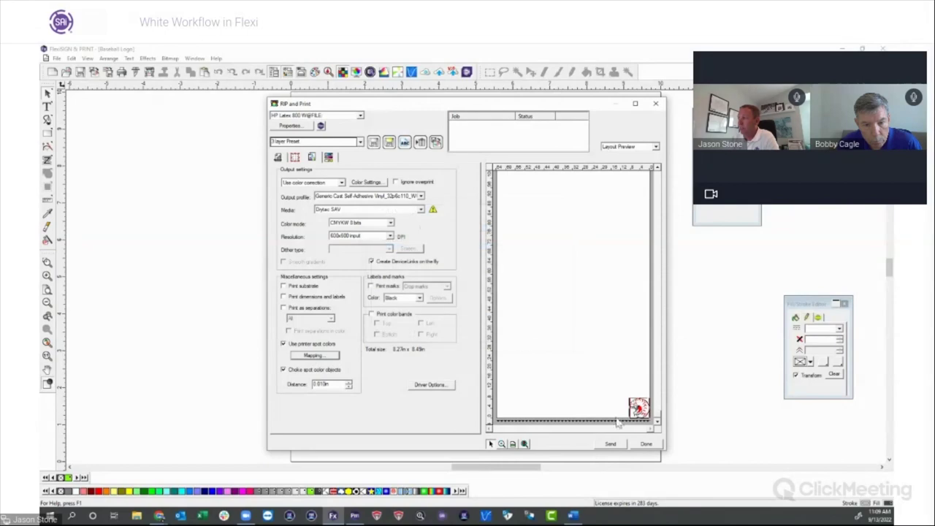
{"action": "left_click", "coordinate": [611, 445]}
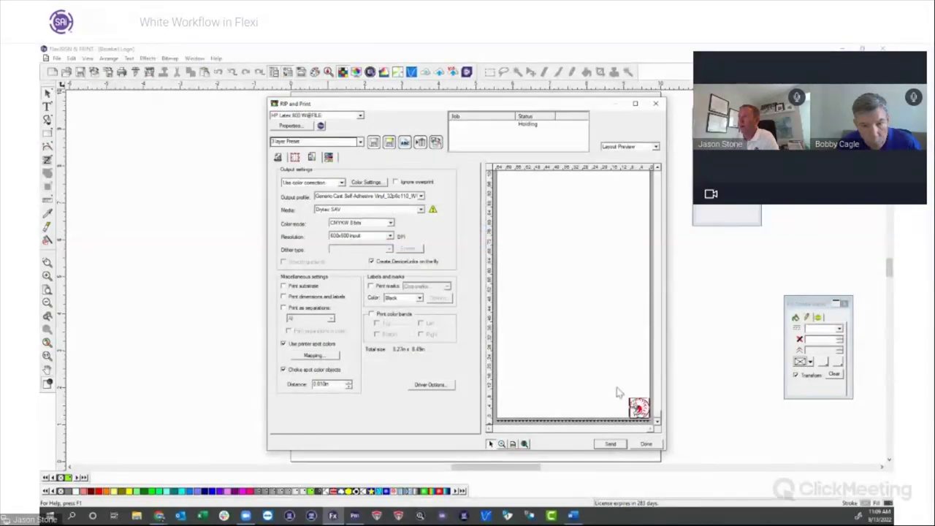
- Switch to Production Manager and preview the Cyan and White output channels of the Baseball Logo_1.pdf job separately
{"action": "left_click", "coordinate": [321, 126]}
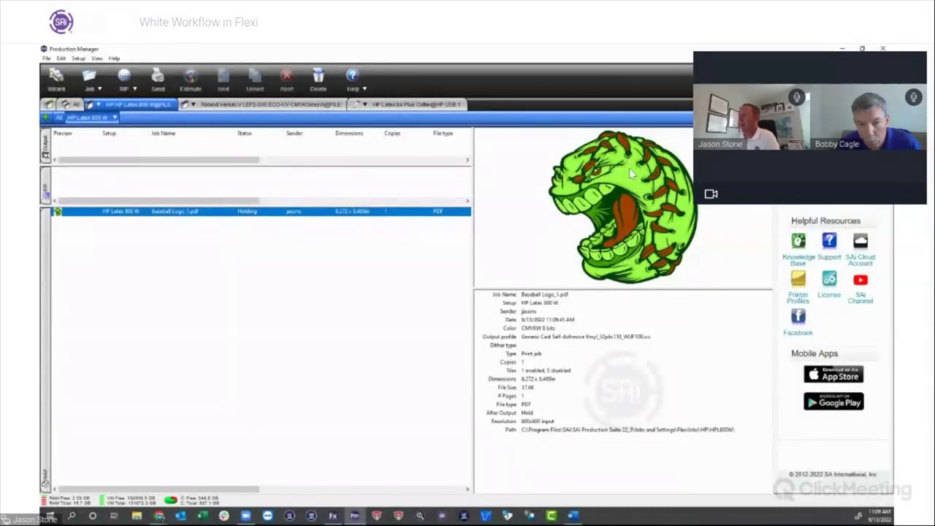
{"action": "double_click", "coordinate": [194, 212]}
{"action": "left_click", "coordinate": [257, 134]}
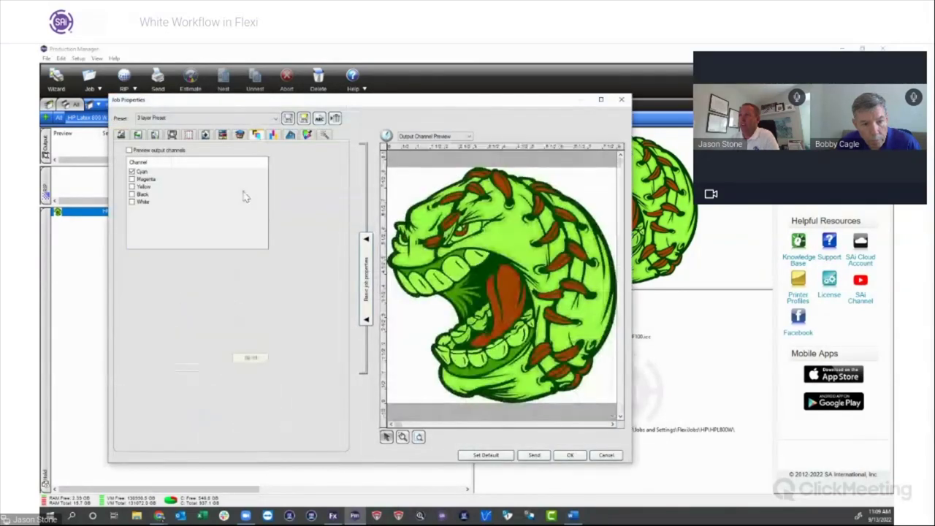
{"action": "left_click", "coordinate": [132, 172]}
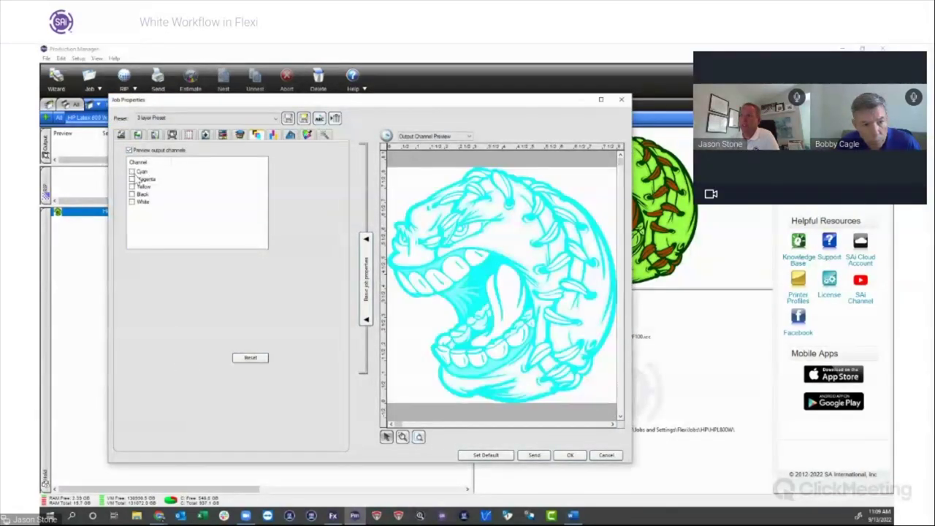
{"action": "left_click", "coordinate": [132, 202]}
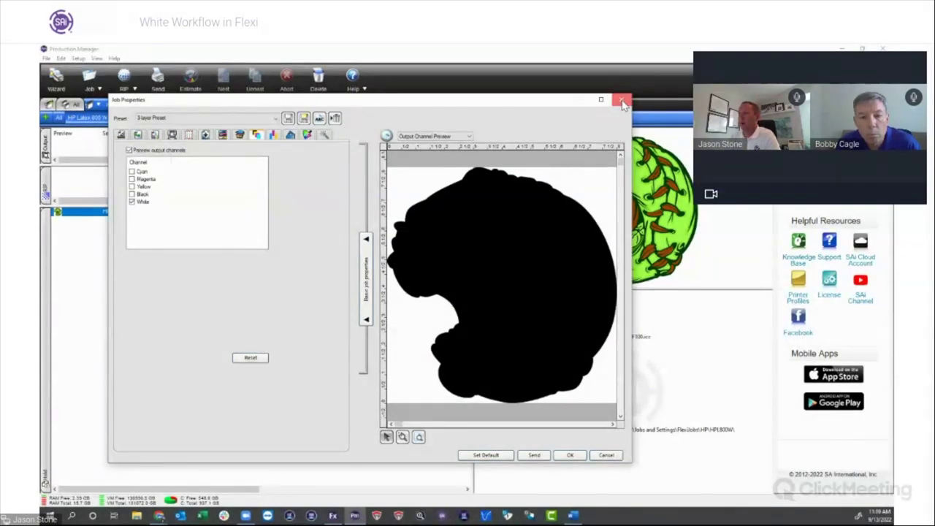
{"action": "left_click", "coordinate": [621, 100]}
- Delete the Baseball Logo_1.pdf job from Production Manager, return to Flexi and close RIP and Print
{"action": "left_click", "coordinate": [170, 212]}
{"action": "key", "text": "Delete"}
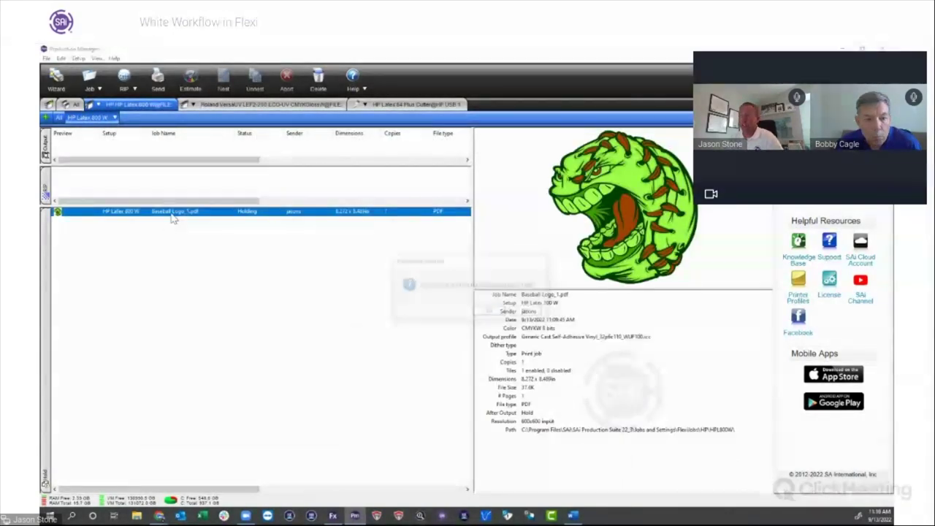
{"action": "left_click", "coordinate": [490, 312]}
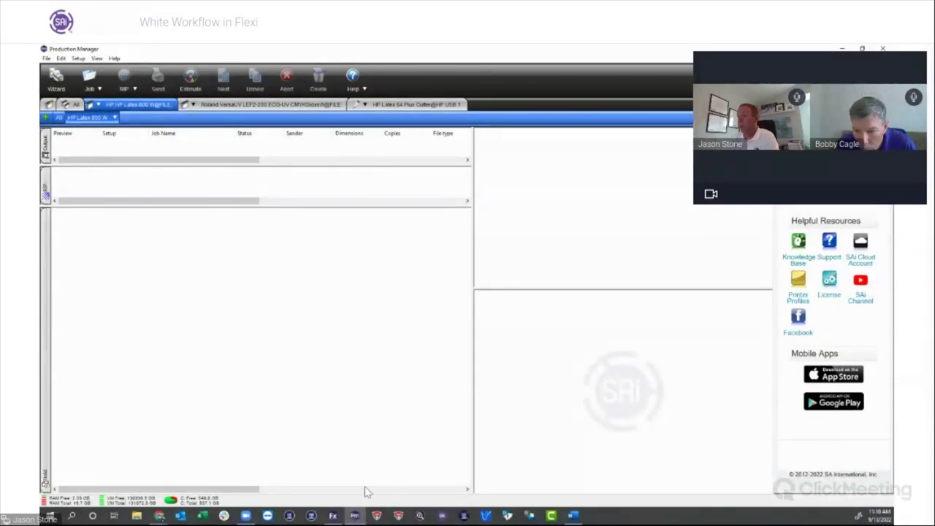
{"action": "left_click", "coordinate": [334, 516]}
{"action": "left_click", "coordinate": [649, 446]}
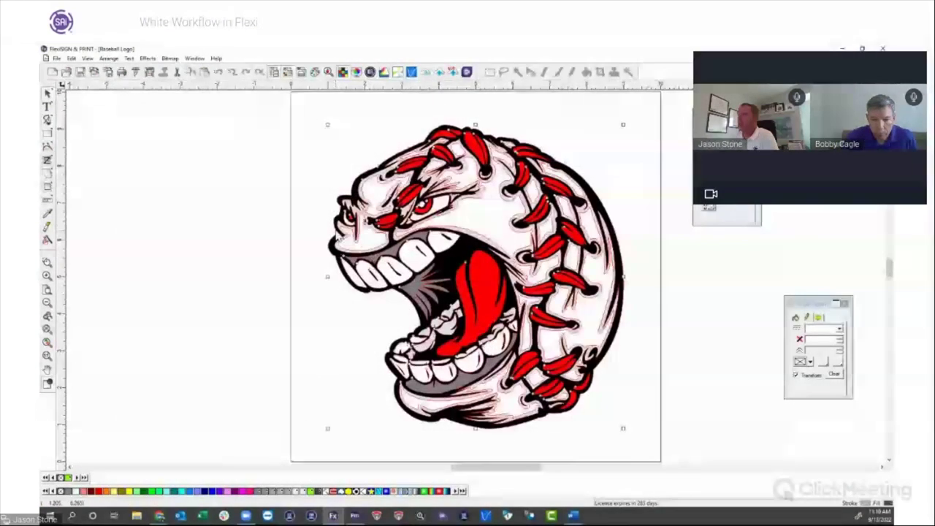
- Separate the baseball logo from the green silhouette so the two stand side by side without overlapping
{"action": "left_click_drag", "start_coordinate": [337, 232], "coordinate": [446, 246]}
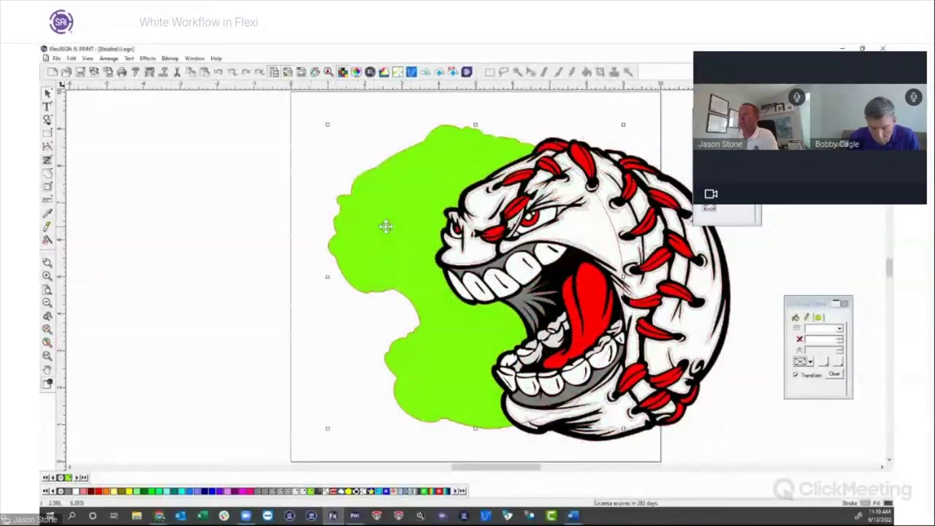
{"action": "left_click_drag", "start_coordinate": [385, 226], "coordinate": [139, 232]}
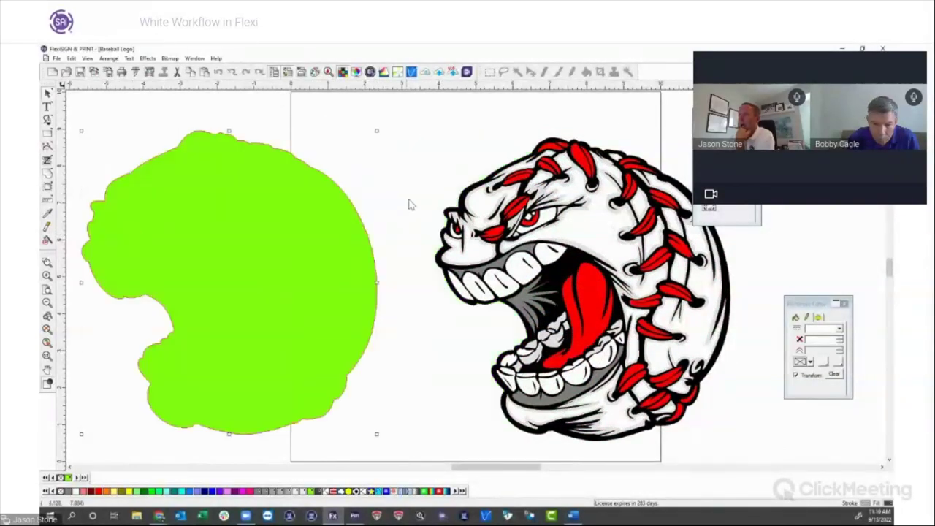
{"action": "left_click_drag", "start_coordinate": [463, 200], "coordinate": [432, 184]}
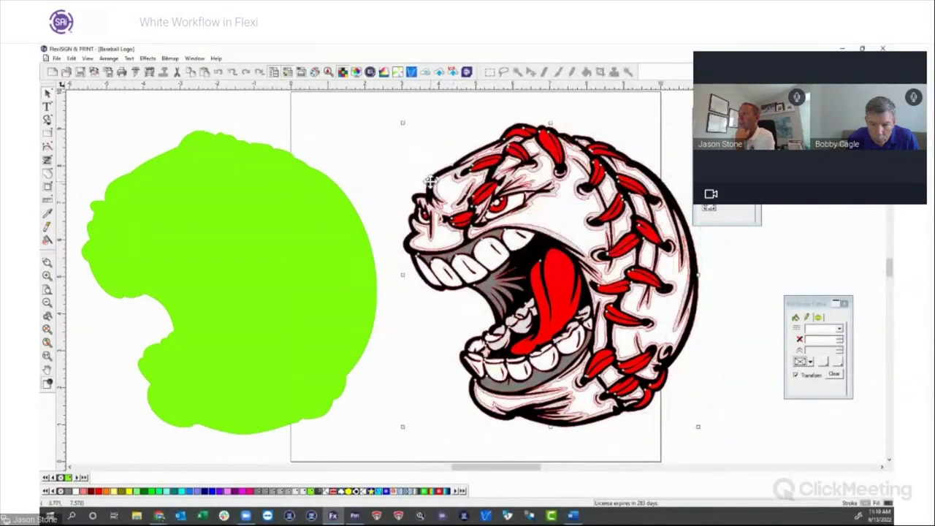
{"action": "left_click", "coordinate": [141, 118]}
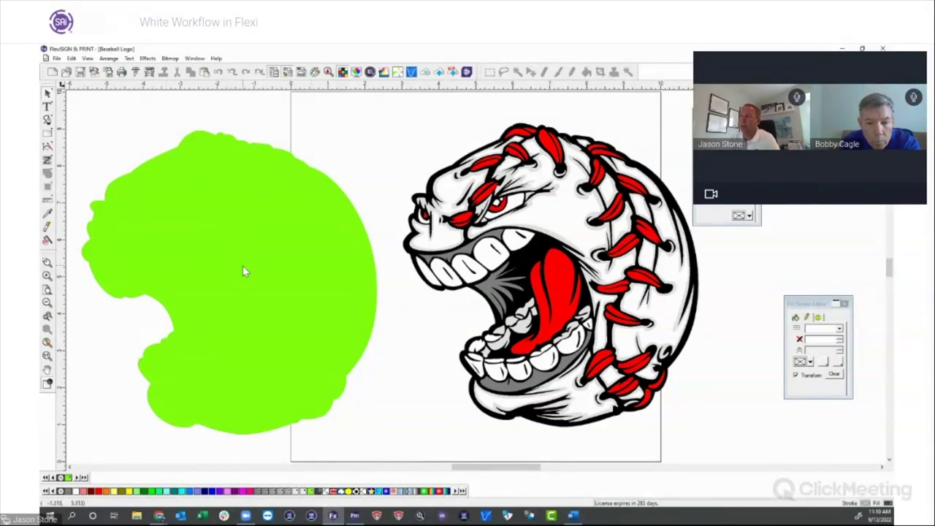
- Select the baseball logo, bring up the DesignEditor and place it over the upper part of the artwork
{"action": "left_click", "coordinate": [473, 227]}
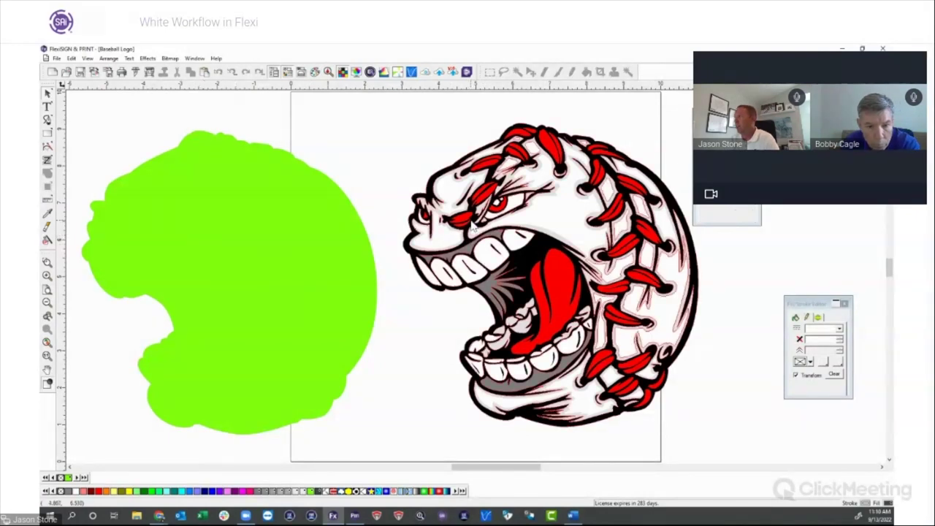
{"action": "left_click_drag", "start_coordinate": [814, 305], "coordinate": [784, 246]}
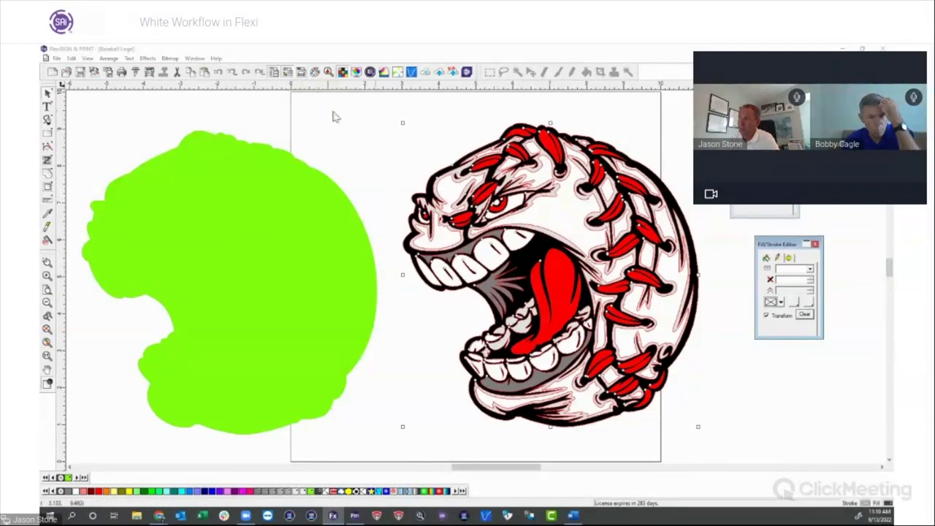
{"action": "left_click_drag", "start_coordinate": [795, 244], "coordinate": [803, 231]}
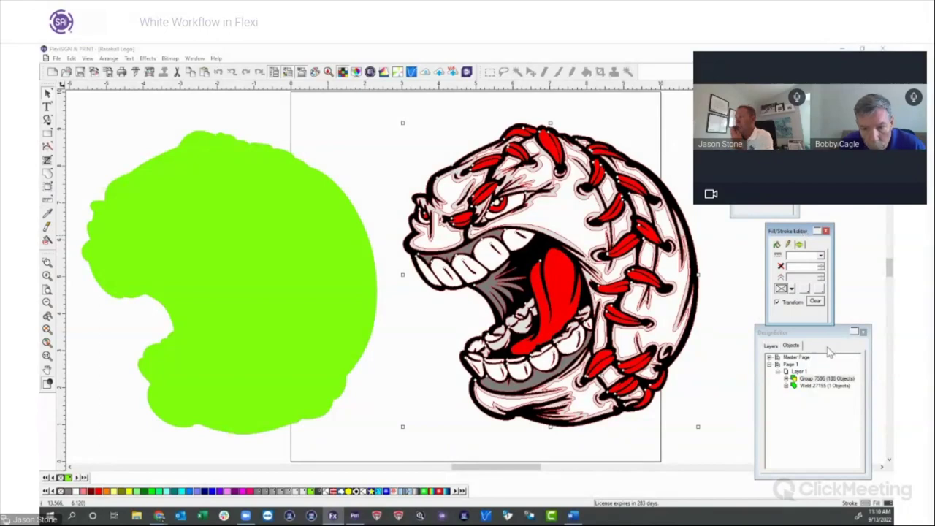
{"action": "left_click_drag", "start_coordinate": [825, 330], "coordinate": [624, 113]}
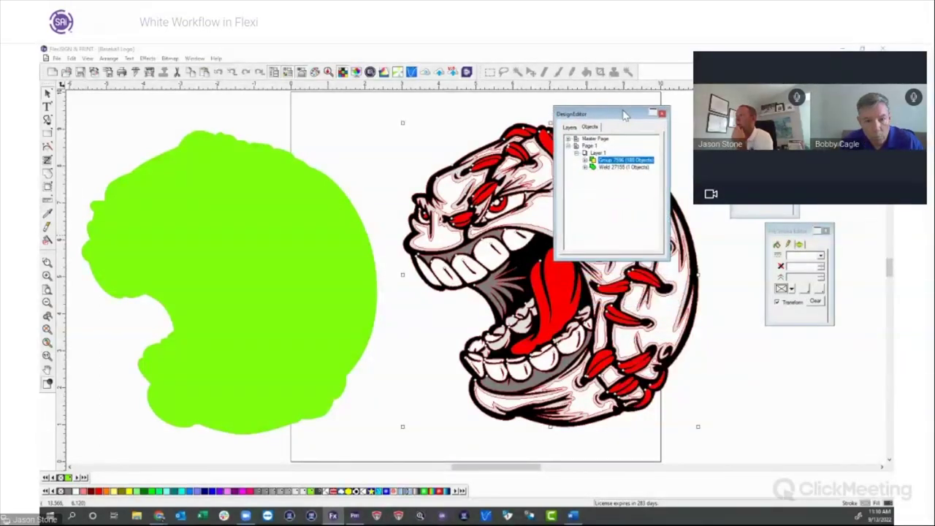
- Add a new layer in the DesignEditor, view the properties of Layer 1 without changing them, and deselect the logo
{"action": "left_click", "coordinate": [574, 129]}
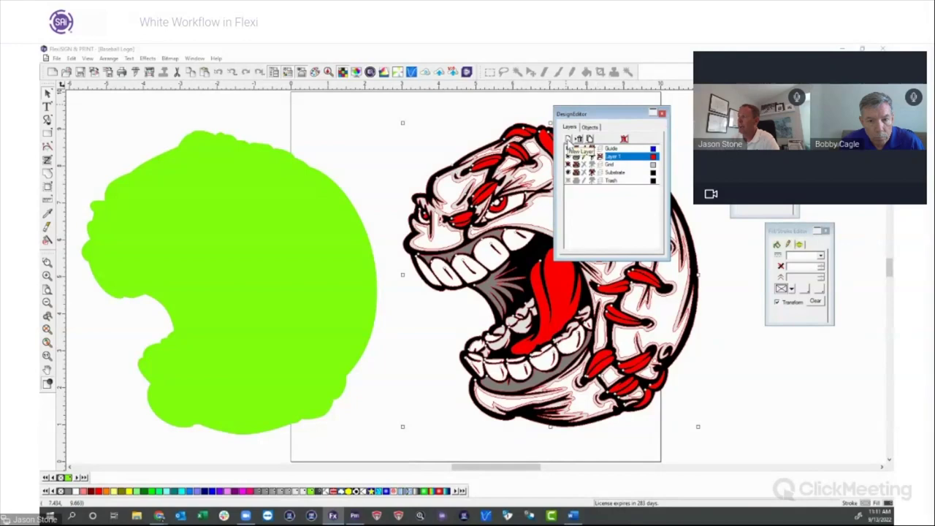
{"action": "left_click", "coordinate": [568, 139]}
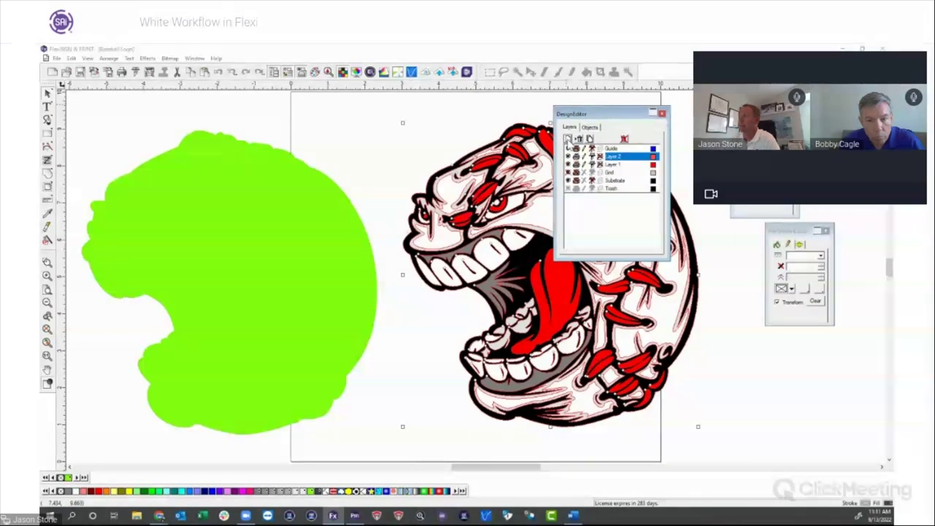
{"action": "left_click", "coordinate": [608, 166]}
{"action": "double_click", "coordinate": [612, 167]}
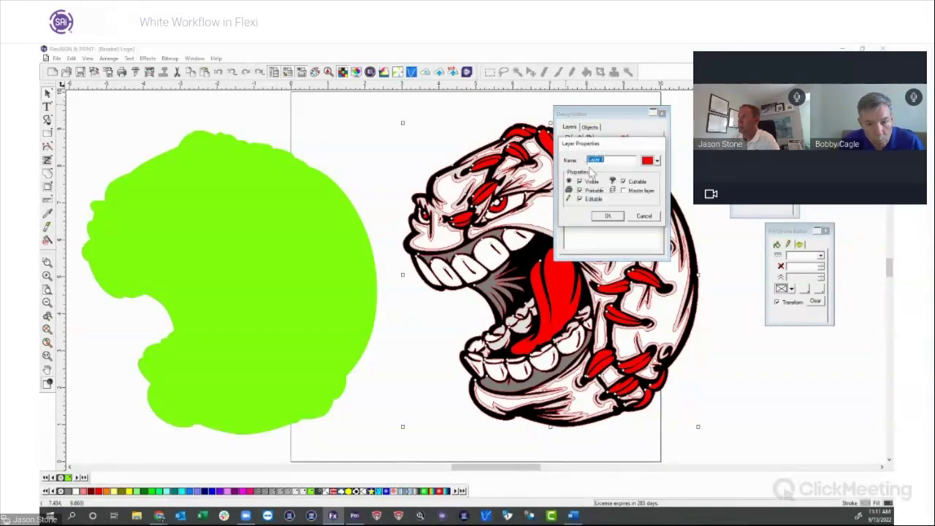
{"action": "left_click", "coordinate": [645, 216]}
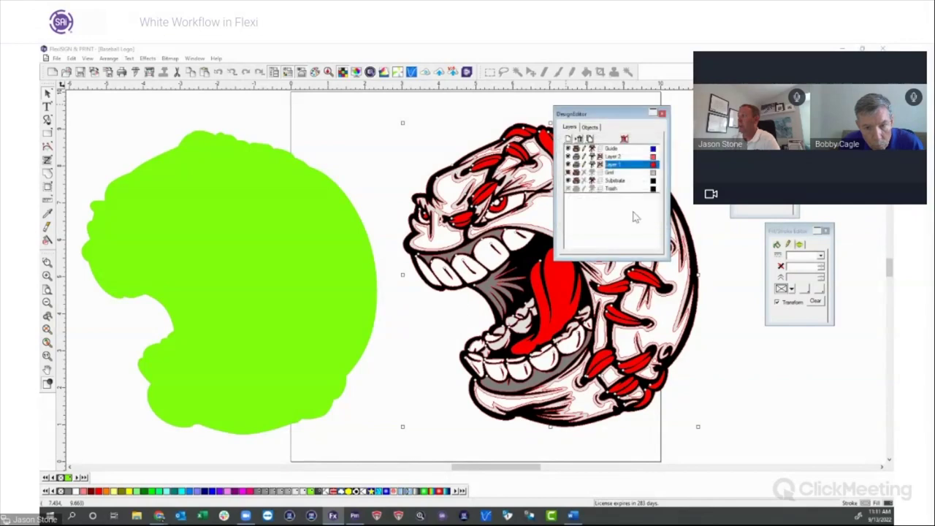
{"action": "left_click", "coordinate": [166, 121]}
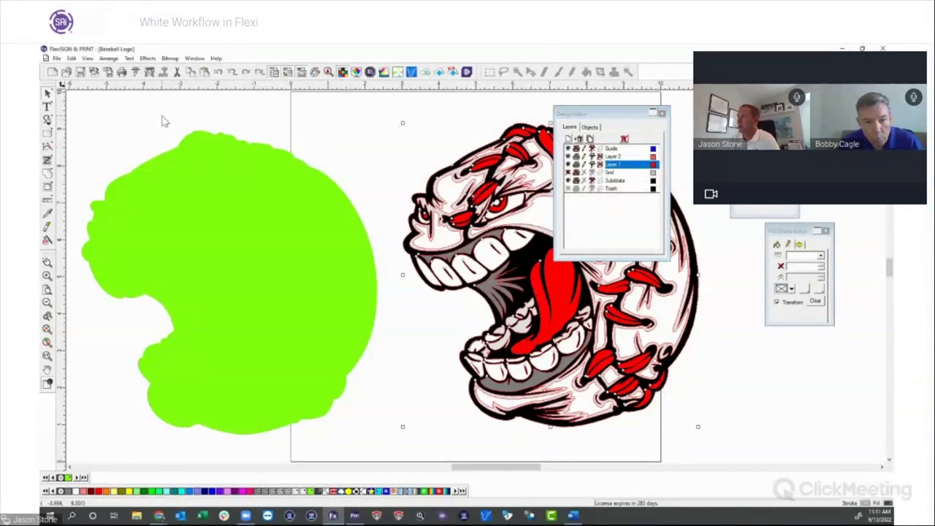
- List the design's objects in the DesignEditor and move the baseball logo group from Layer 1 to Layer 2
{"action": "left_click", "coordinate": [590, 128]}
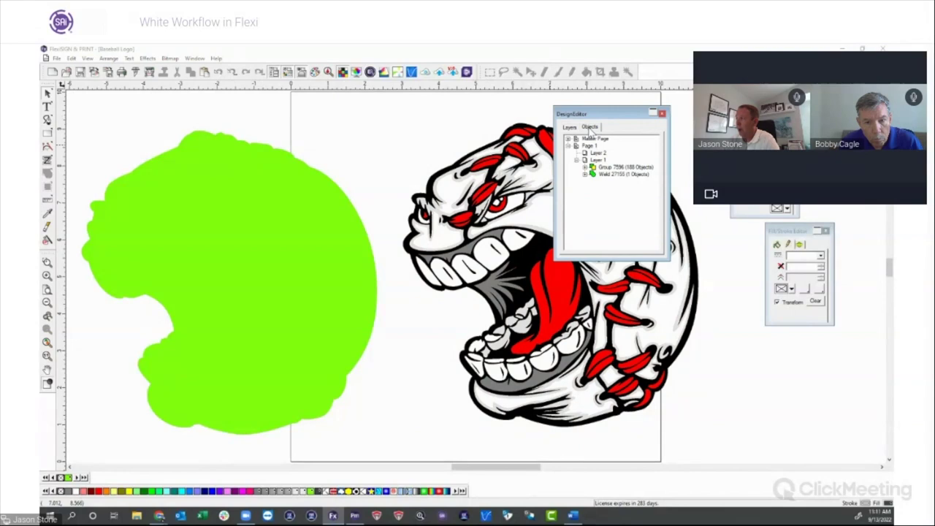
{"action": "left_click", "coordinate": [255, 241]}
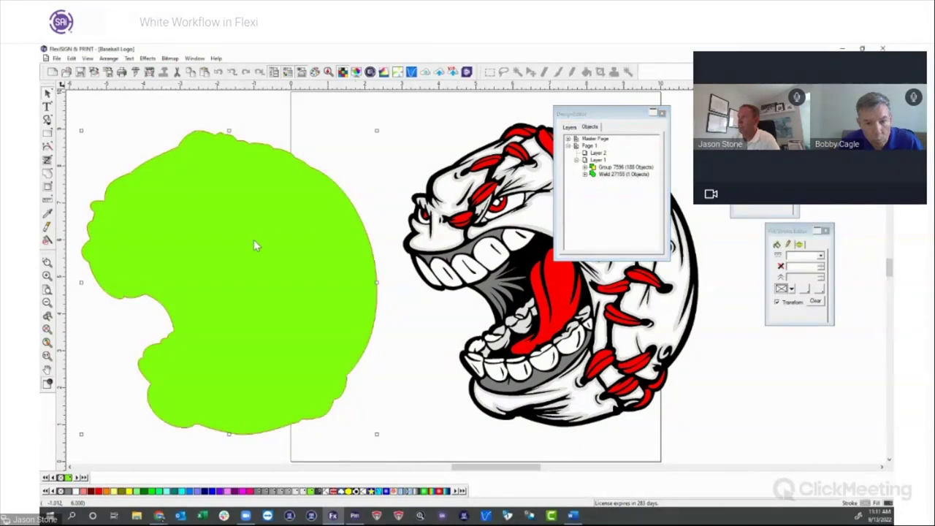
{"action": "left_click", "coordinate": [606, 170]}
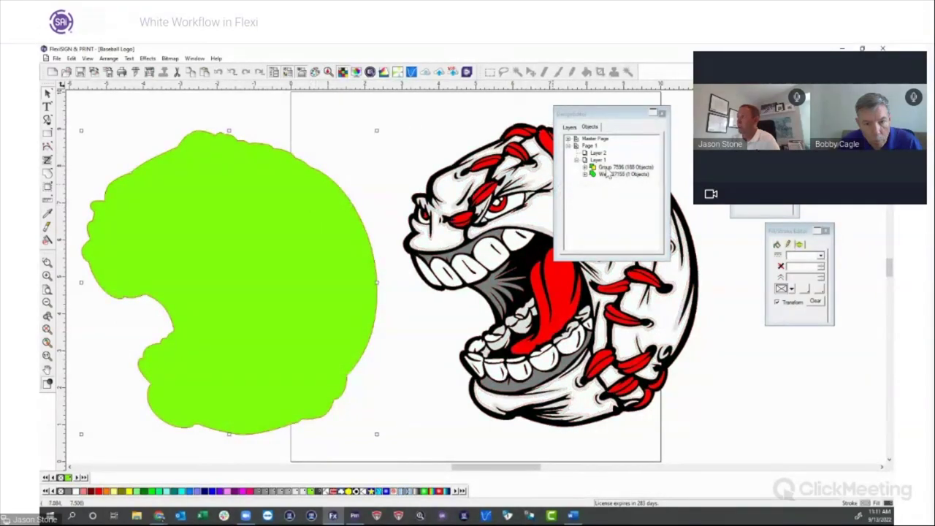
{"action": "left_click", "coordinate": [607, 169]}
{"action": "left_click_drag", "start_coordinate": [610, 171], "coordinate": [597, 154]}
- Align the green silhouette exactly beneath the baseball logo on the page, move the DesignEditor clear of the artwork and deselect everything
{"action": "left_click_drag", "start_coordinate": [462, 162], "coordinate": [361, 168]}
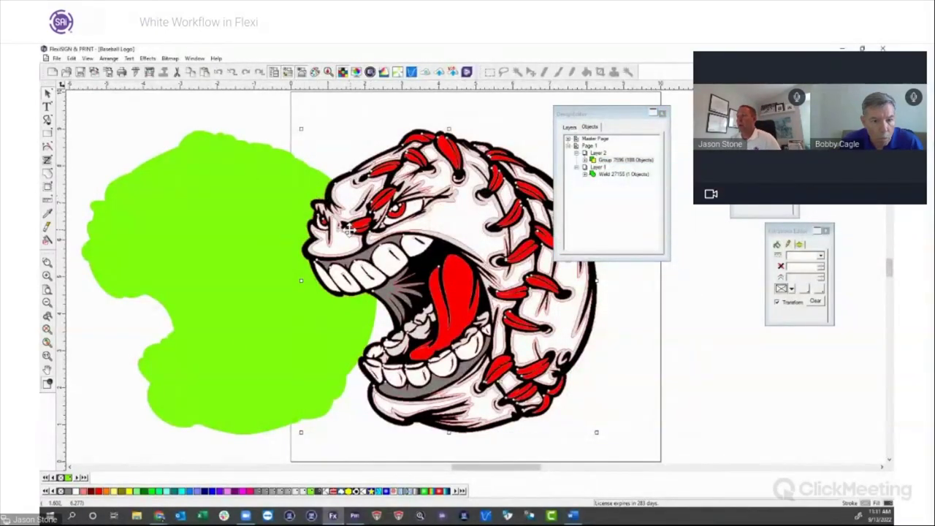
{"action": "left_click", "coordinate": [199, 178]}
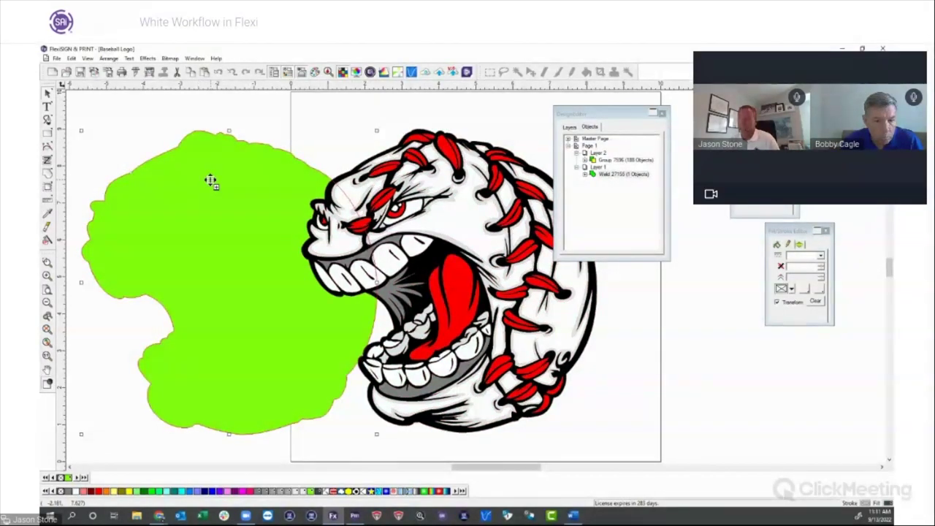
{"action": "key", "text": "ctrl+z"}
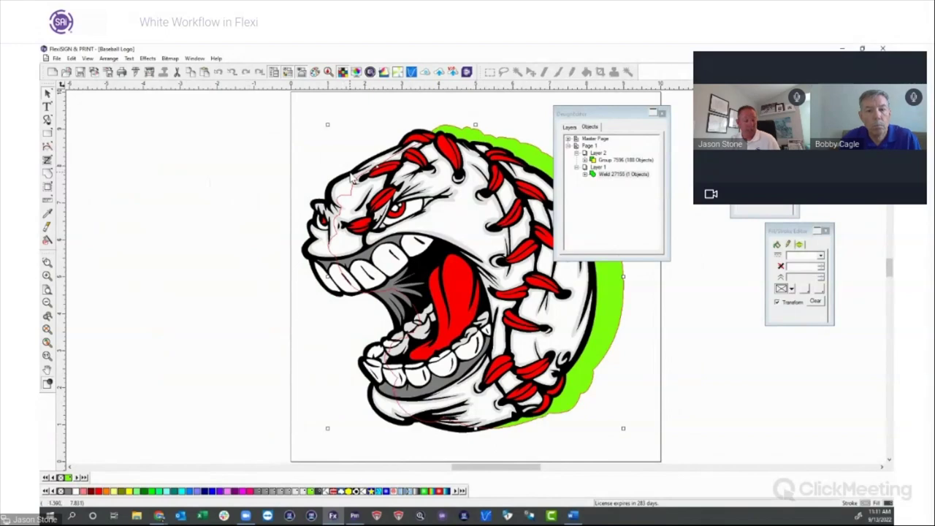
{"action": "key", "text": "ctrl+z"}
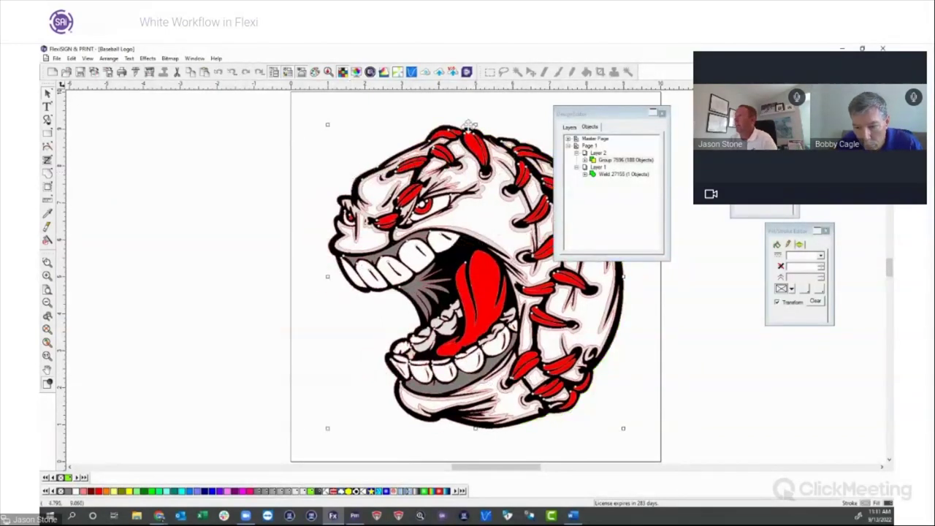
{"action": "left_click_drag", "start_coordinate": [612, 114], "coordinate": [679, 131]}
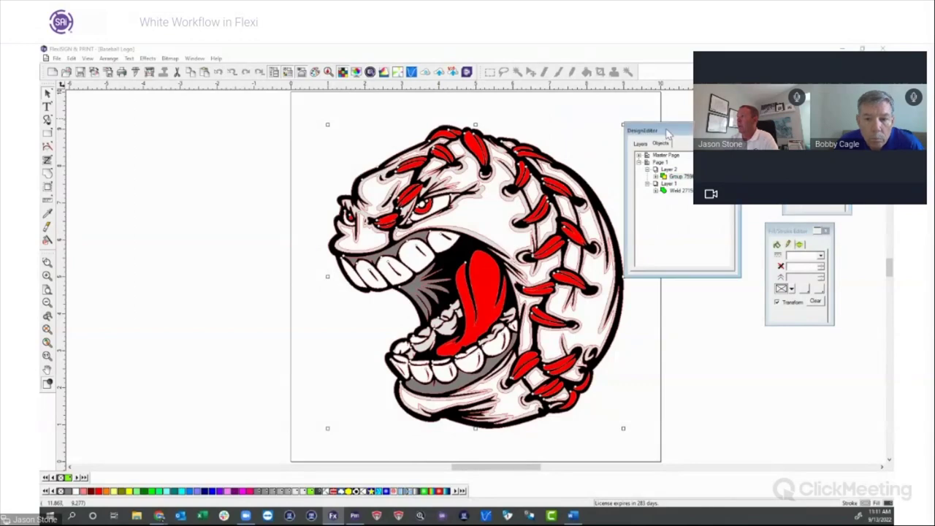
{"action": "left_click_drag", "start_coordinate": [667, 134], "coordinate": [687, 131]}
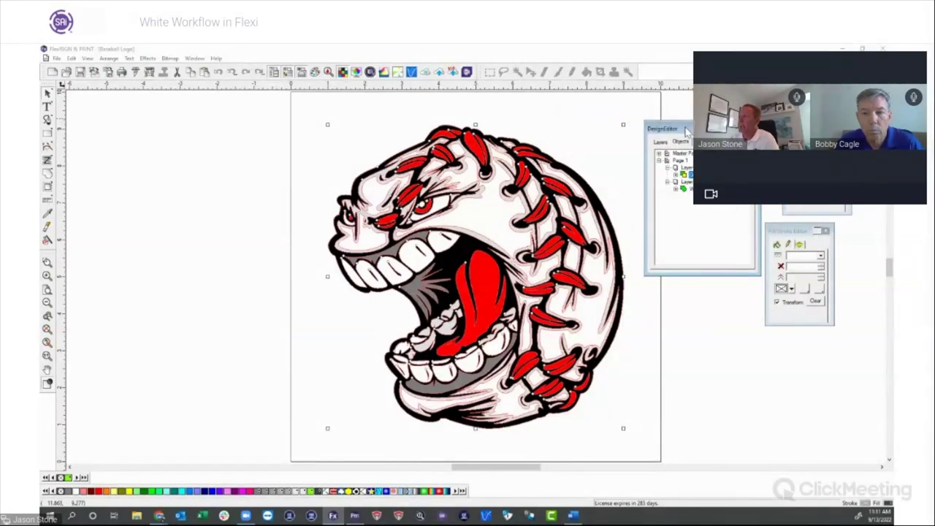
{"action": "left_click", "coordinate": [231, 165]}
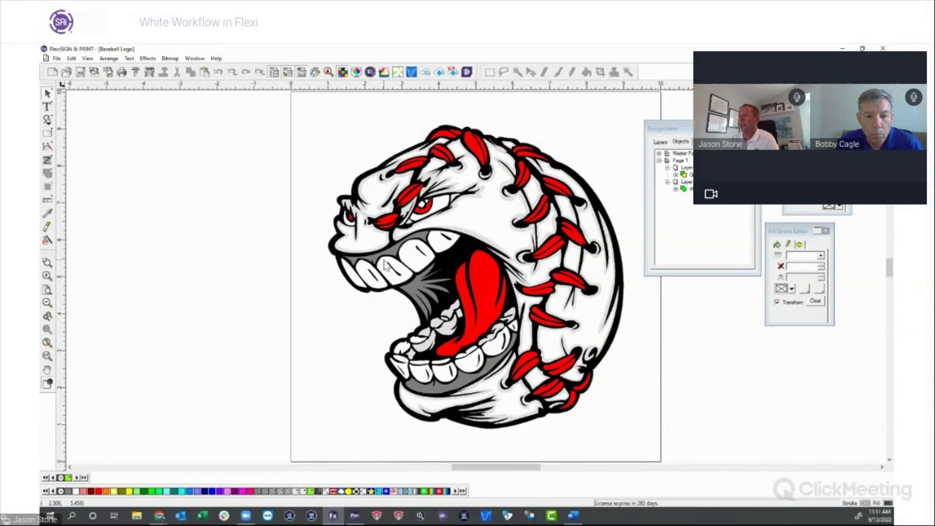
- Send the layered design to the HP Latex 800 W as a held job and switch to Production Manager
{"action": "left_click", "coordinate": [150, 73]}
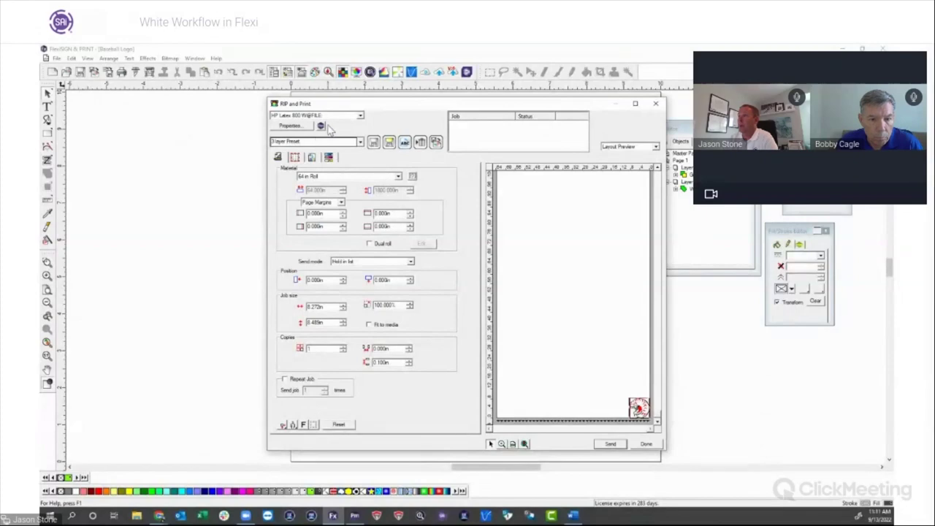
{"action": "left_click", "coordinate": [606, 443]}
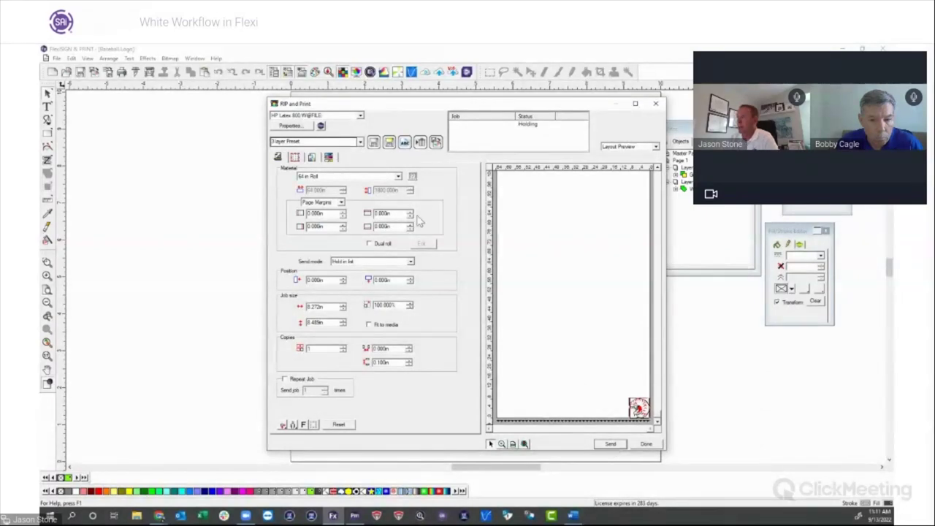
{"action": "left_click", "coordinate": [321, 125]}
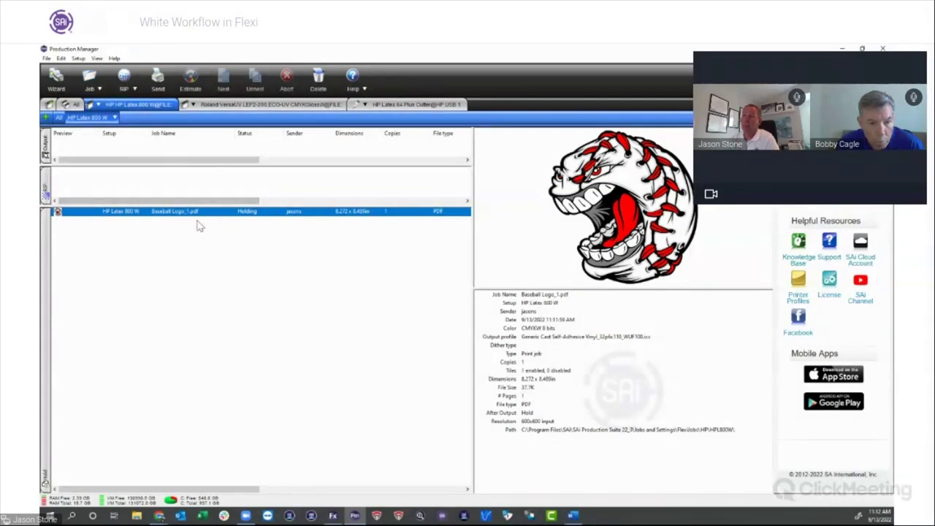
- Split the Baseball Logo_1.pdf job by layers, accepting Layer 1 as Colors front and Layer 2 as White with Spot color
{"action": "left_click", "coordinate": [255, 251]}
{"action": "left_click", "coordinate": [185, 218]}
{"action": "right_click", "coordinate": [169, 217]}
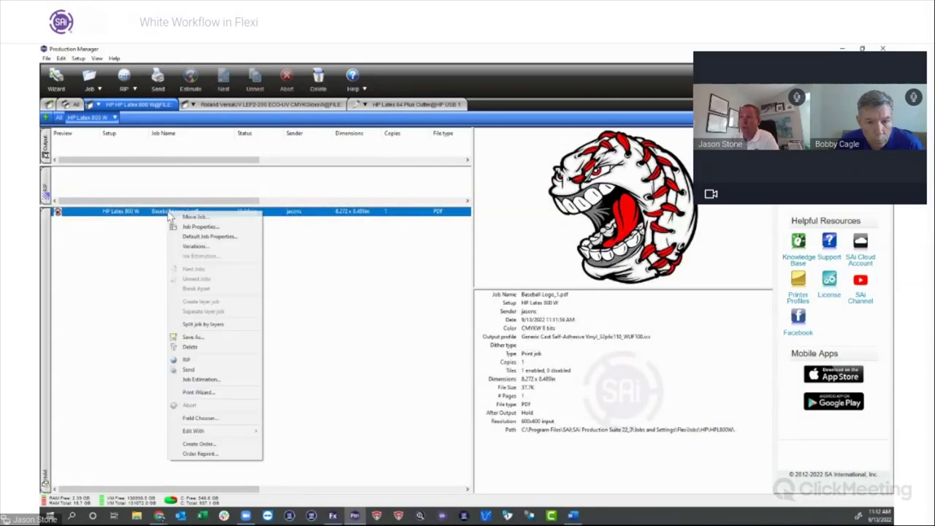
{"action": "left_click", "coordinate": [213, 326]}
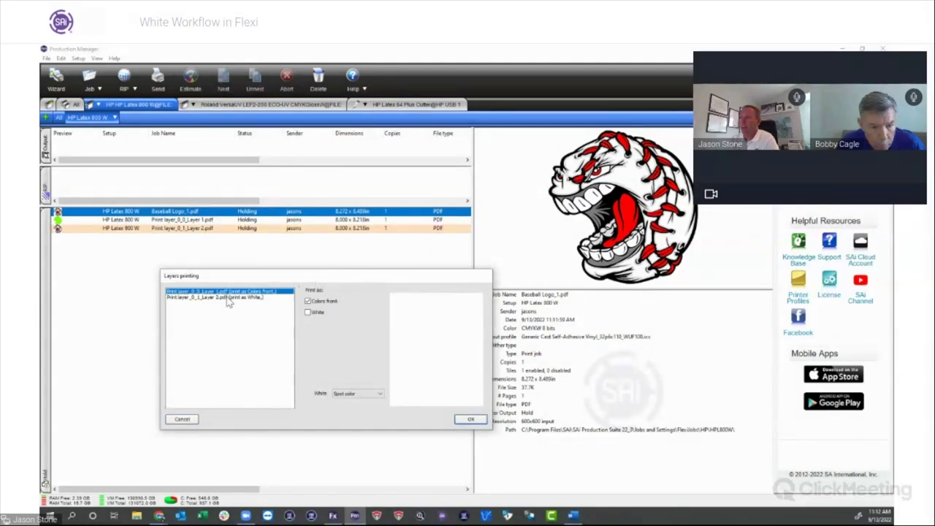
{"action": "left_click", "coordinate": [260, 298]}
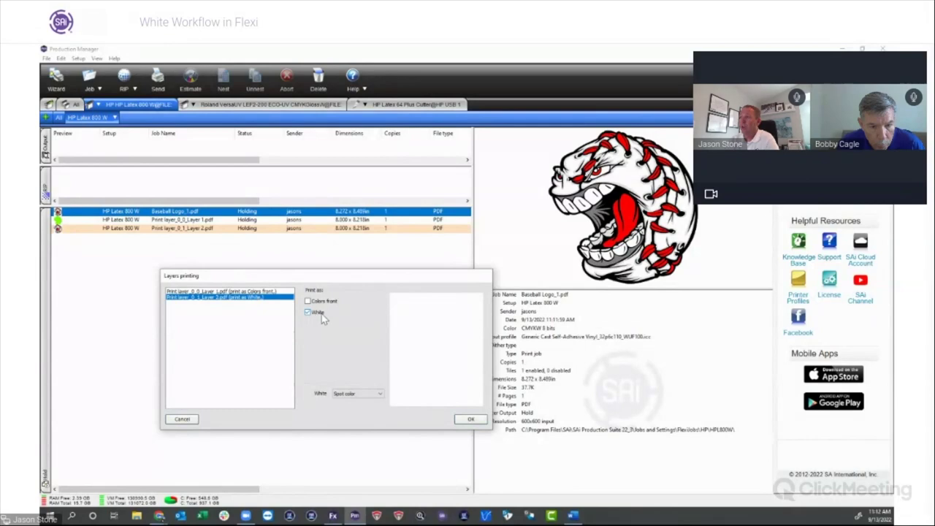
{"action": "left_click", "coordinate": [253, 291]}
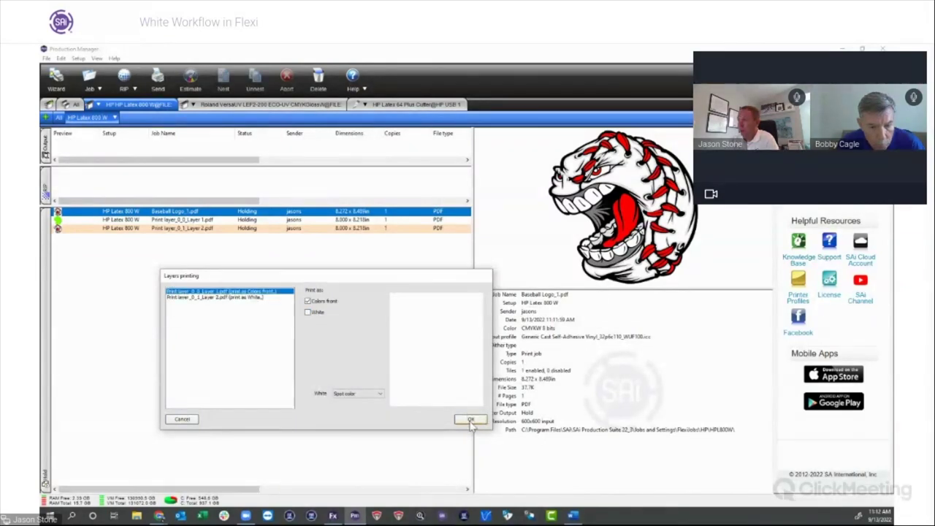
{"action": "left_click", "coordinate": [470, 420]}
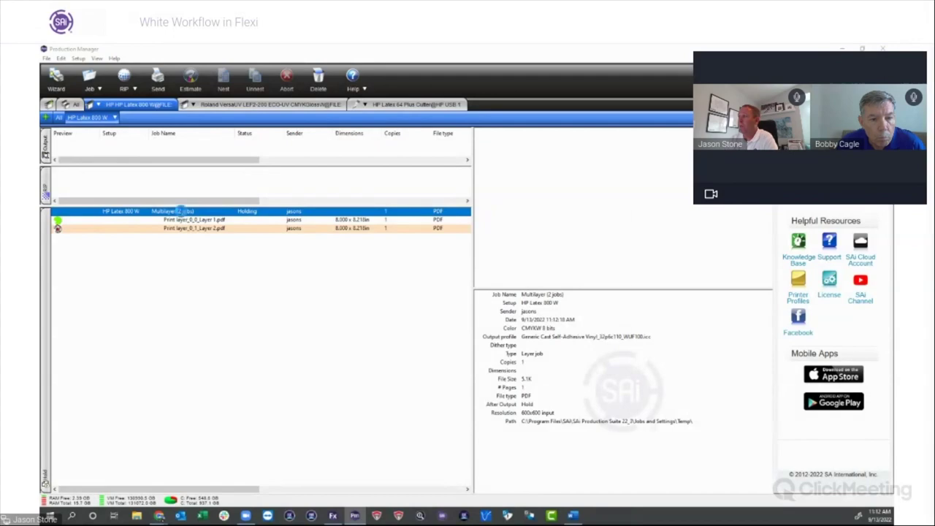
- In the multilayer job's color settings, choose the output profile Generic Cast Self-Adhesive Vinyl_32p6c110_WUF100.icc and the media Generic Cast Self-Adhesive Vinyl
{"action": "double_click", "coordinate": [182, 212]}
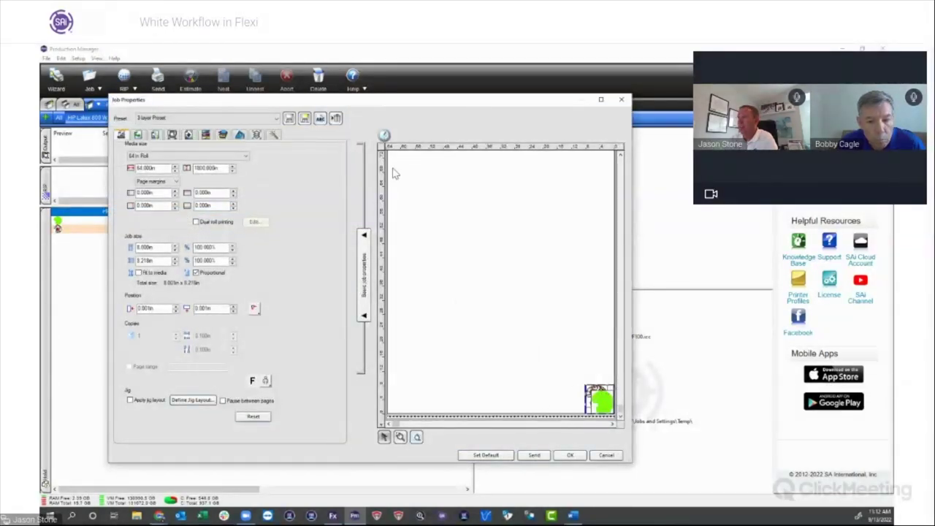
{"action": "left_click_drag", "start_coordinate": [342, 105], "coordinate": [354, 95]}
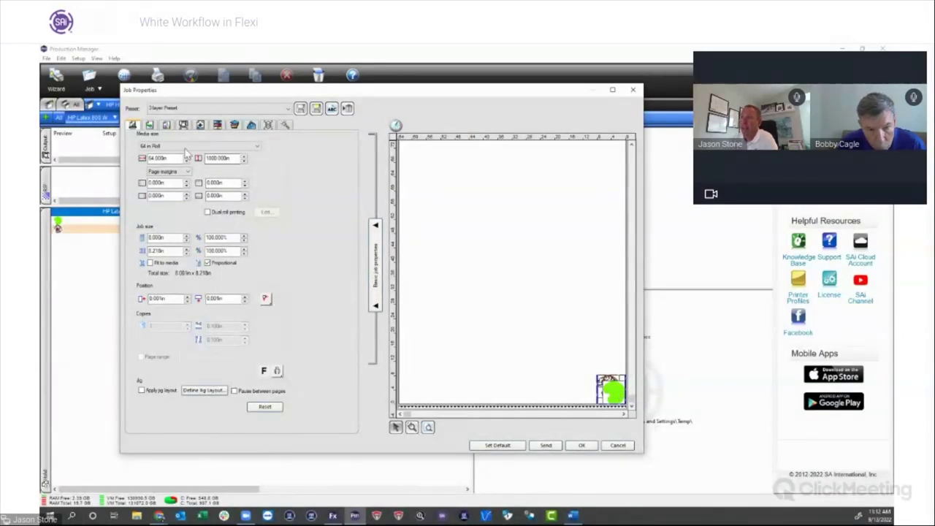
{"action": "left_click", "coordinate": [166, 126]}
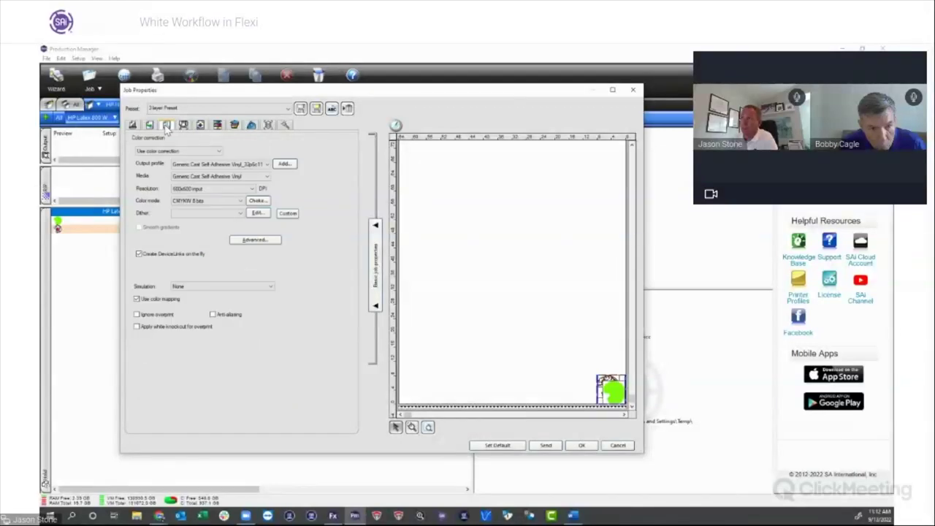
{"action": "left_click", "coordinate": [268, 165]}
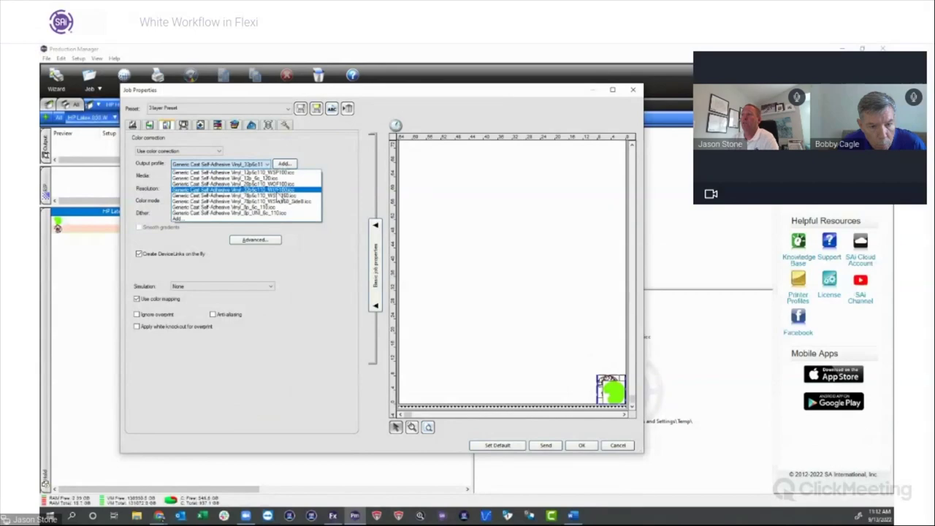
{"action": "left_click", "coordinate": [280, 191]}
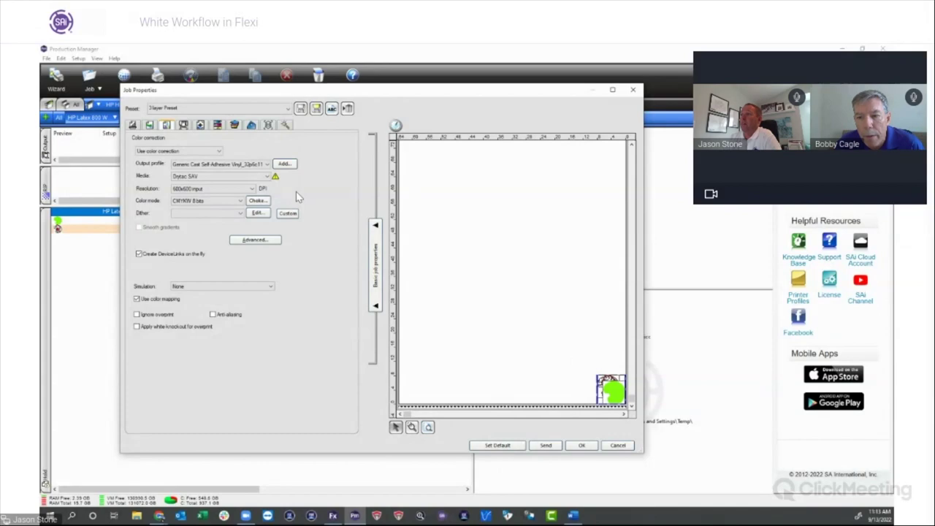
{"action": "left_click", "coordinate": [267, 177]}
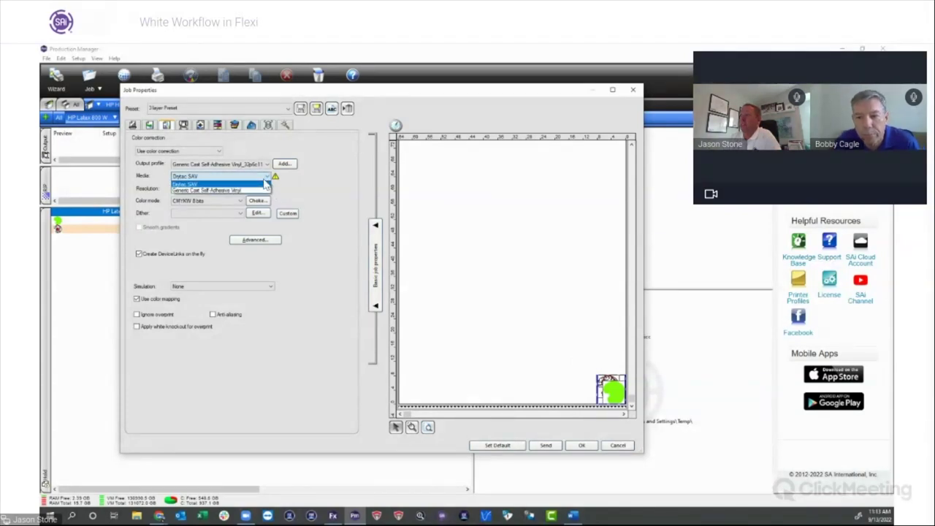
{"action": "left_click", "coordinate": [252, 190]}
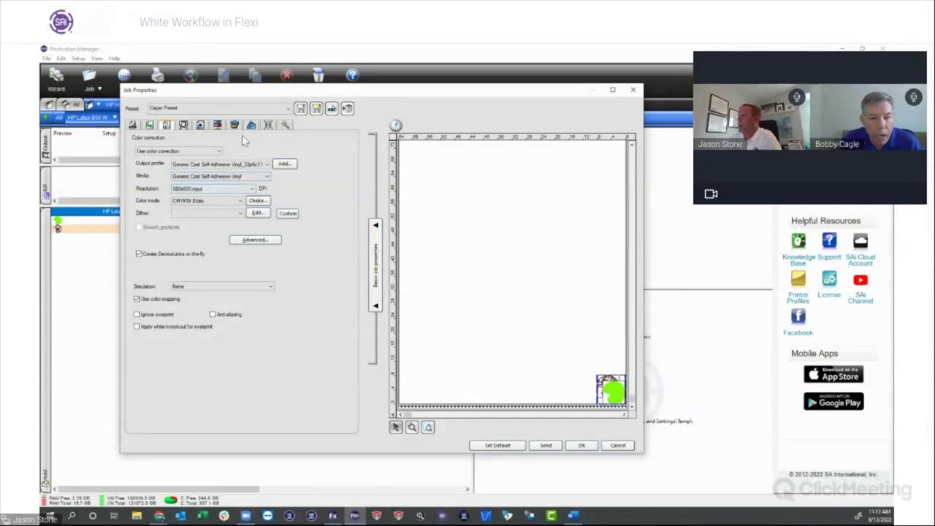
- Set the White channel to Choke with a distance of 0.10 mm, then review the saved choke and bleed options
{"action": "left_click", "coordinate": [258, 200]}
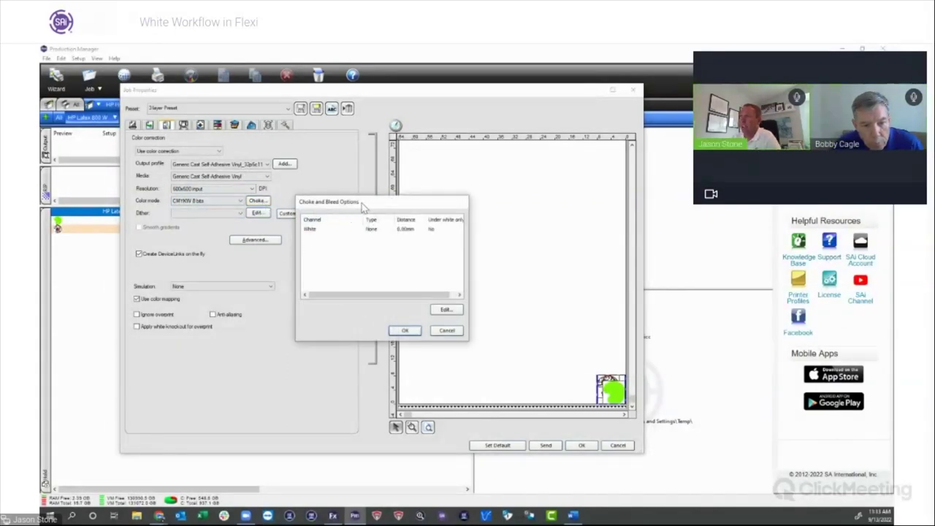
{"action": "left_click_drag", "start_coordinate": [363, 207], "coordinate": [312, 182]}
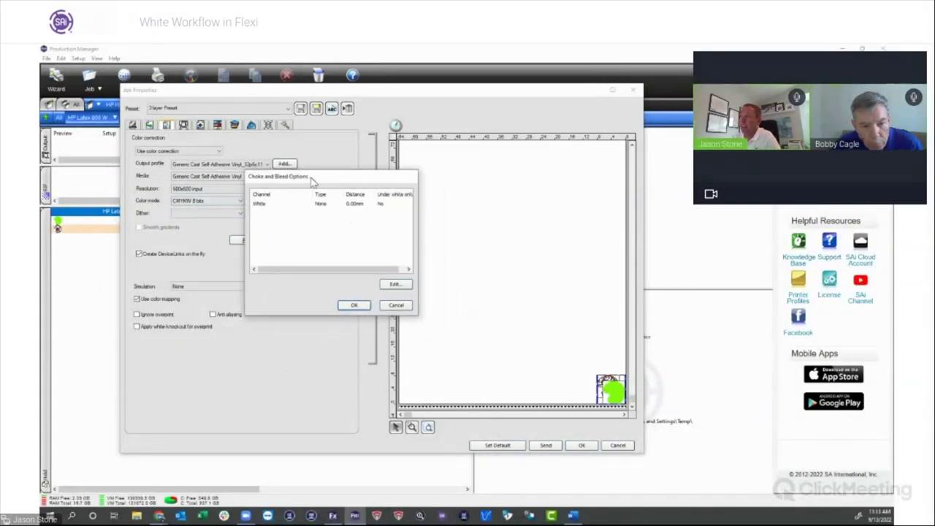
{"action": "double_click", "coordinate": [264, 206]}
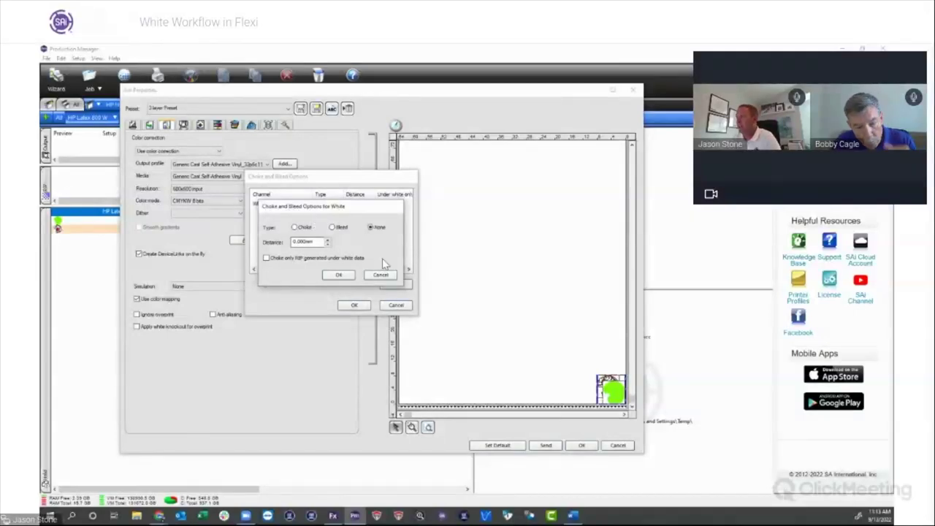
{"action": "left_click", "coordinate": [298, 230]}
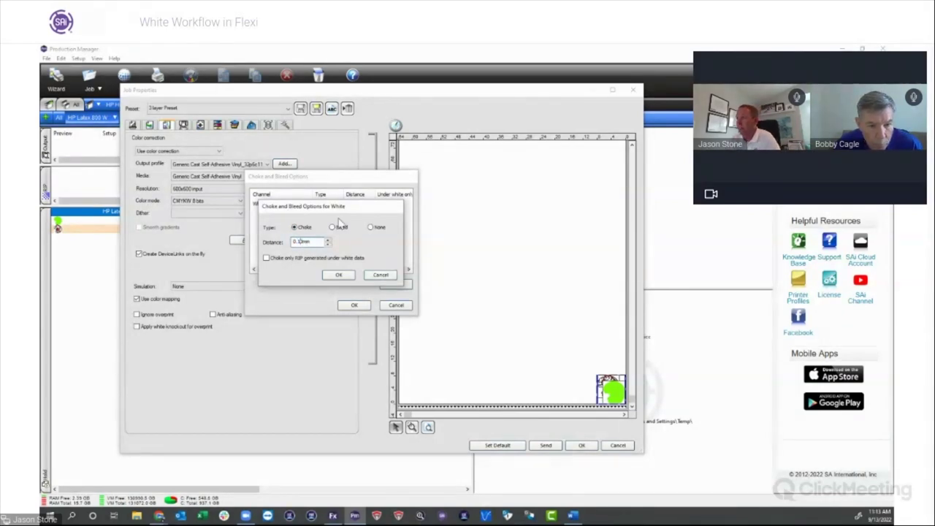
{"action": "left_click", "coordinate": [341, 275]}
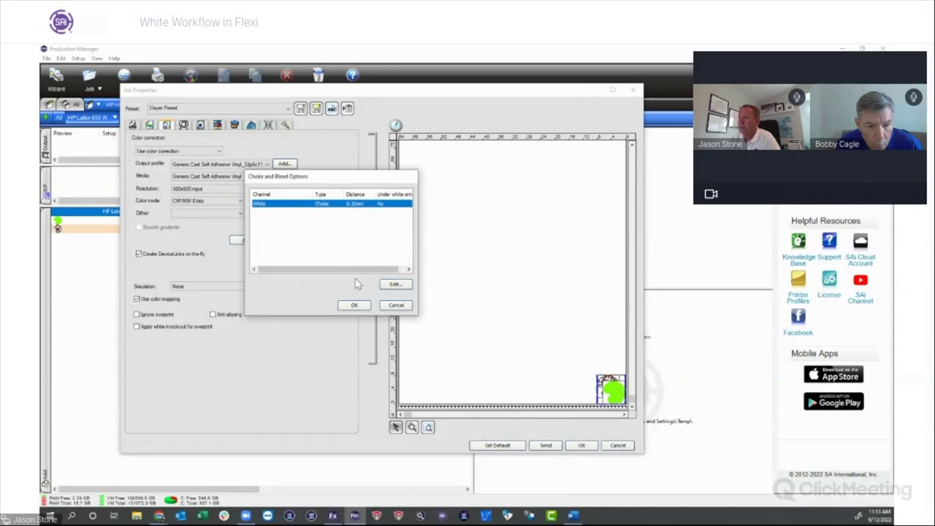
{"action": "left_click", "coordinate": [354, 306]}
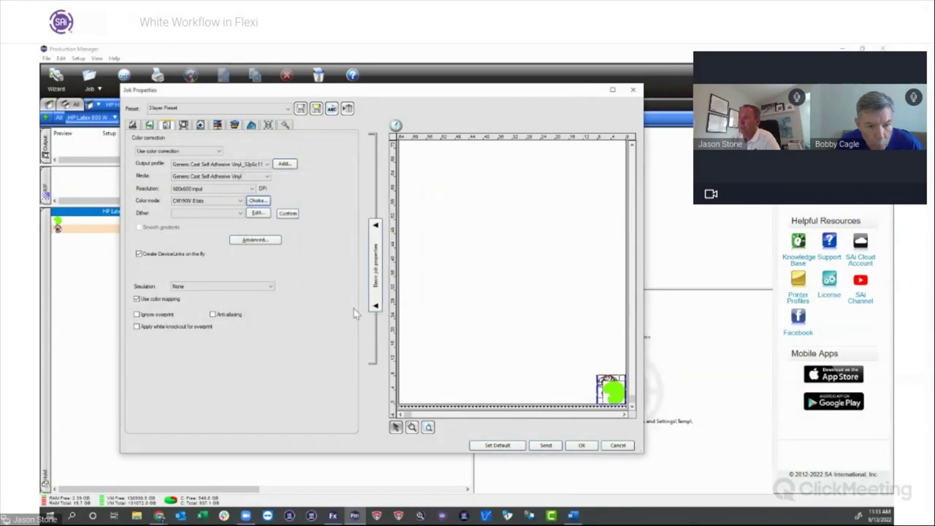
{"action": "left_click", "coordinate": [258, 201]}
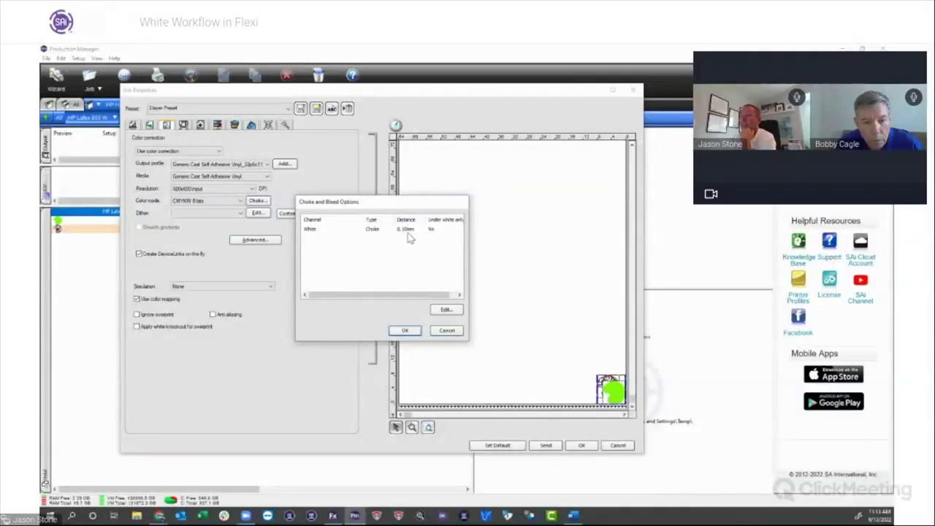
{"action": "left_click", "coordinate": [406, 331]}
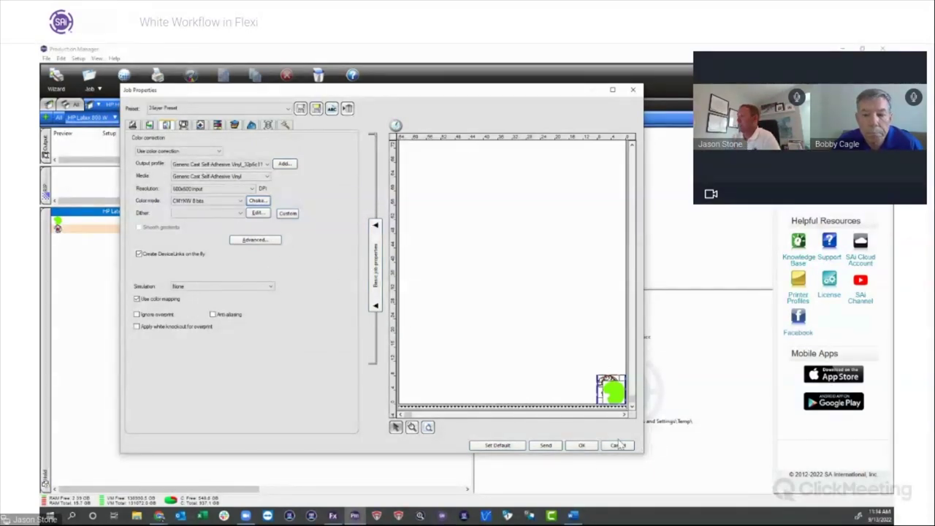
- Examine the multilayer job's two print layers by zooming the preview and toggling each layer's display, then close the properties without saving
{"action": "left_click", "coordinate": [267, 125]}
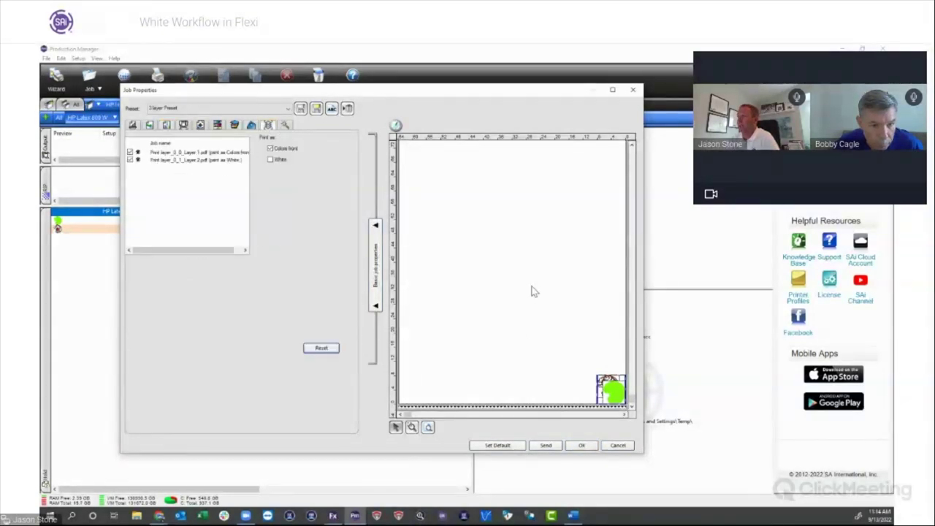
{"action": "left_click", "coordinate": [411, 428]}
{"action": "left_click", "coordinate": [624, 406]}
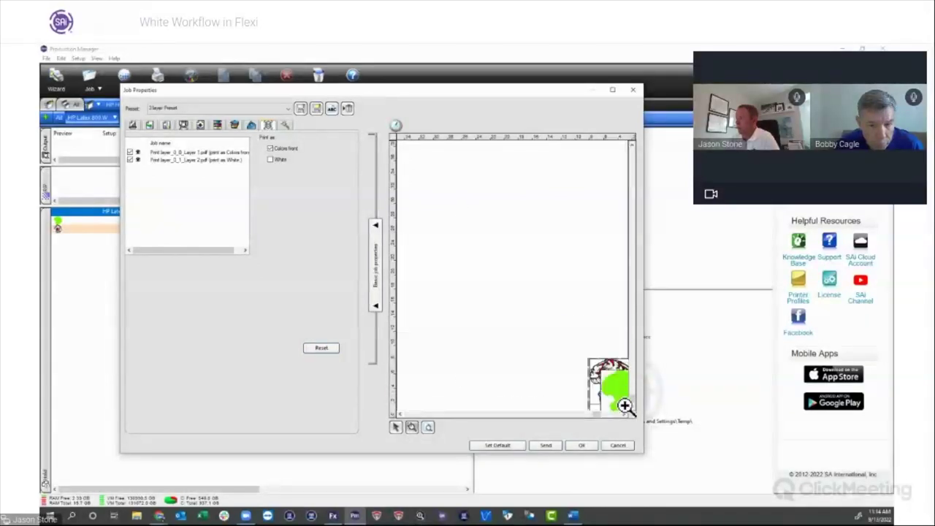
{"action": "left_click", "coordinate": [617, 409]}
{"action": "left_click", "coordinate": [603, 415]}
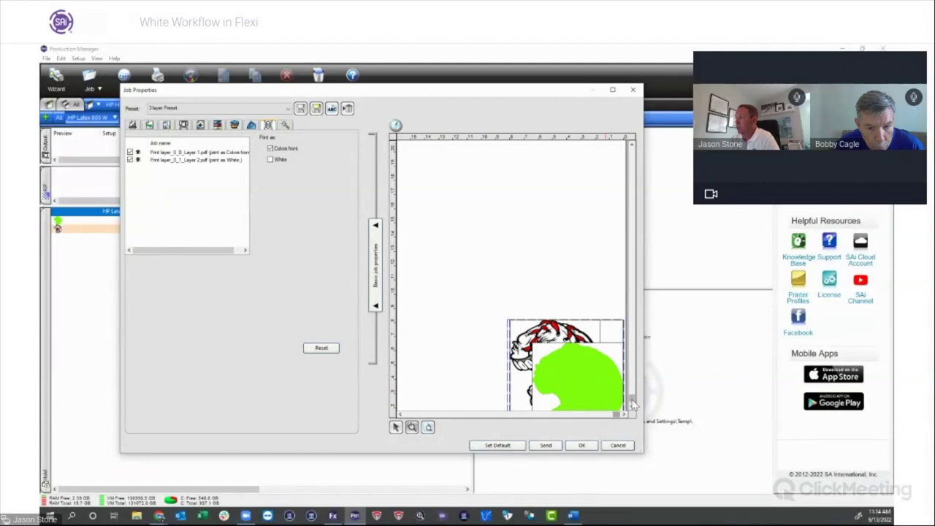
{"action": "left_click", "coordinate": [131, 154]}
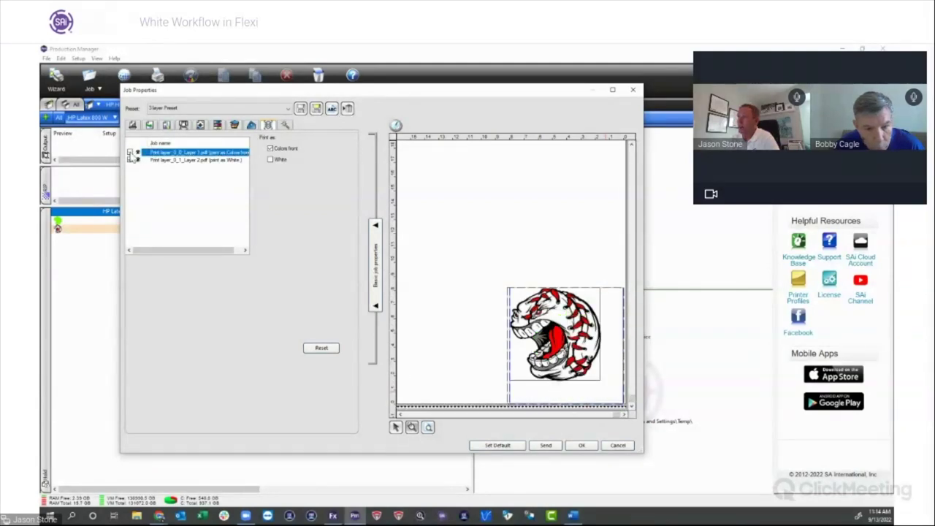
{"action": "left_click", "coordinate": [130, 159]}
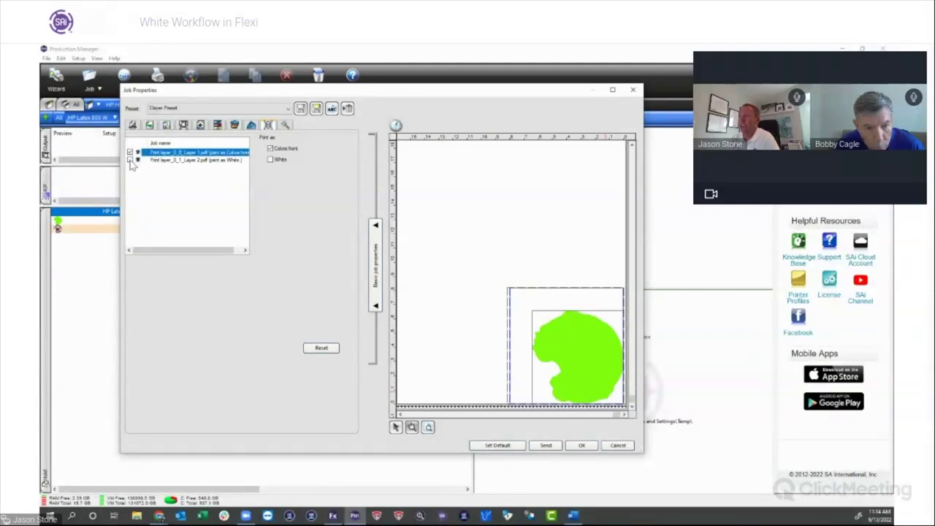
{"action": "left_click", "coordinate": [130, 152]}
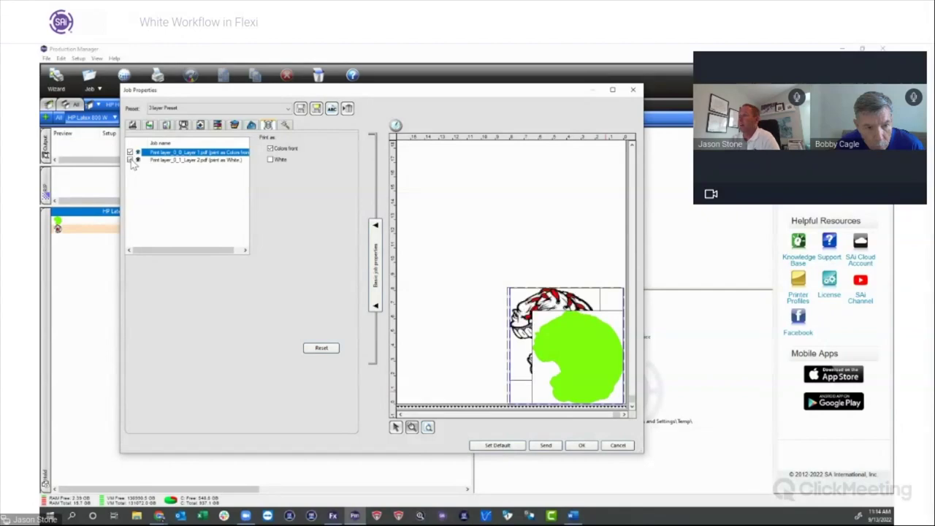
{"action": "left_click", "coordinate": [617, 446]}
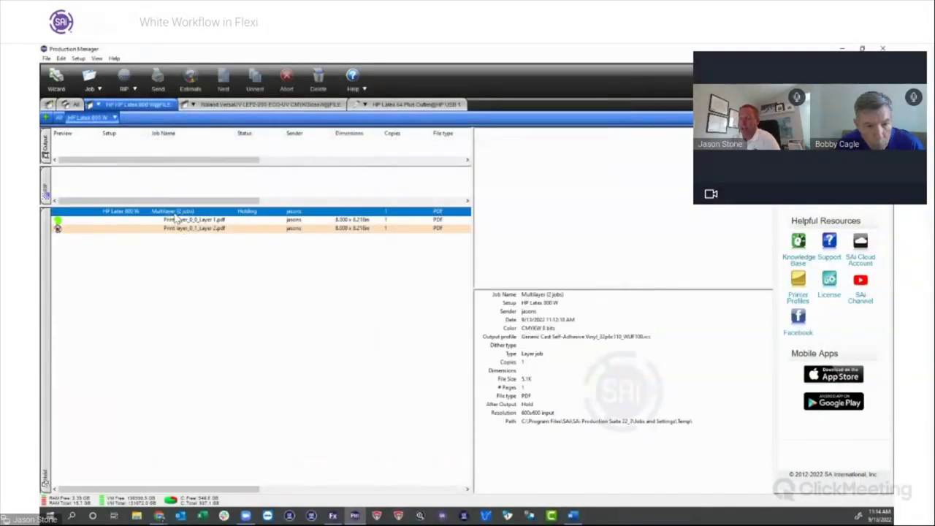
- Delete the two-layer Multilayer job from the hold queue
{"action": "key", "text": "Delete"}
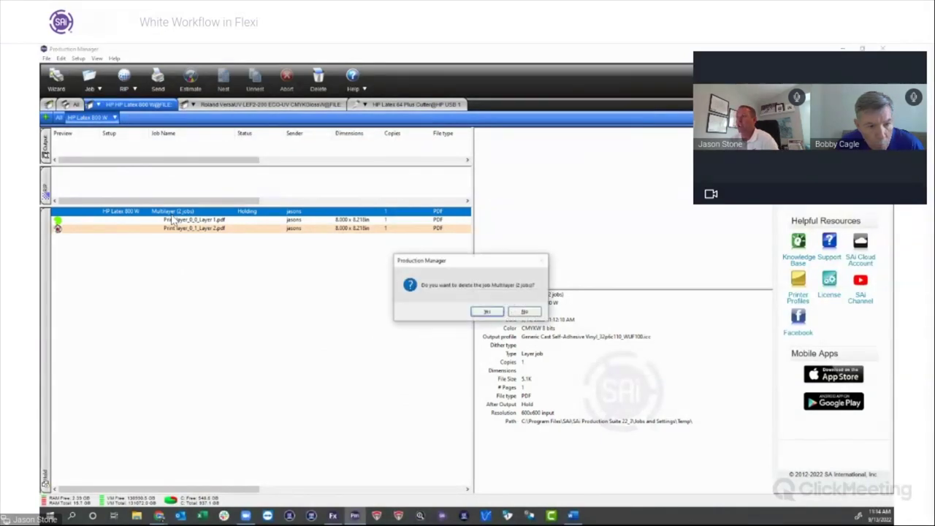
{"action": "left_click", "coordinate": [483, 314]}
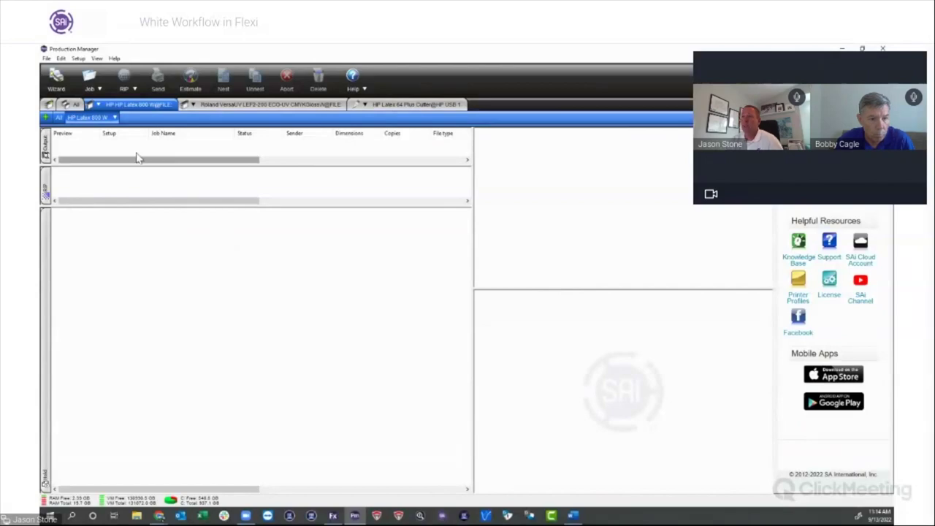
- Add Day Night Sample 1, 2 and 3 as jobs on the HP Latex 800 W setup using the 3 layer Preset
{"action": "left_click", "coordinate": [115, 119]}
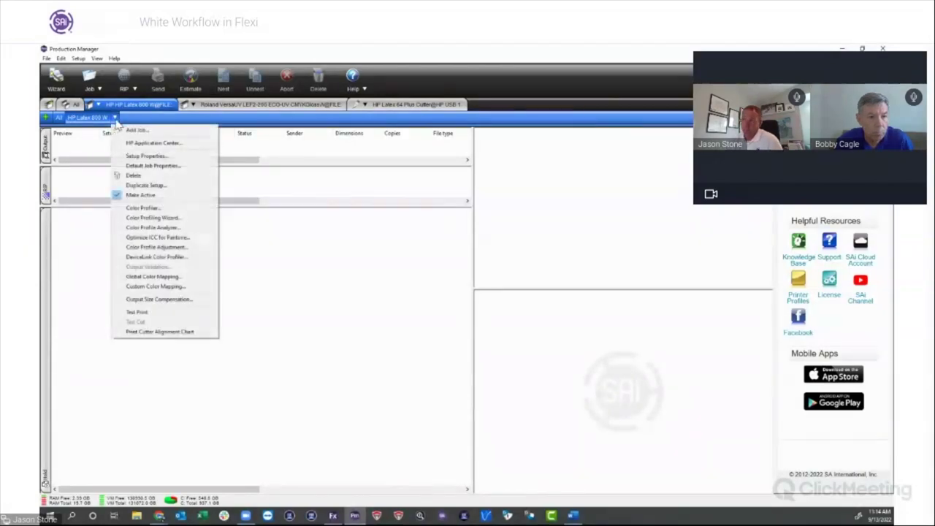
{"action": "left_click", "coordinate": [124, 131]}
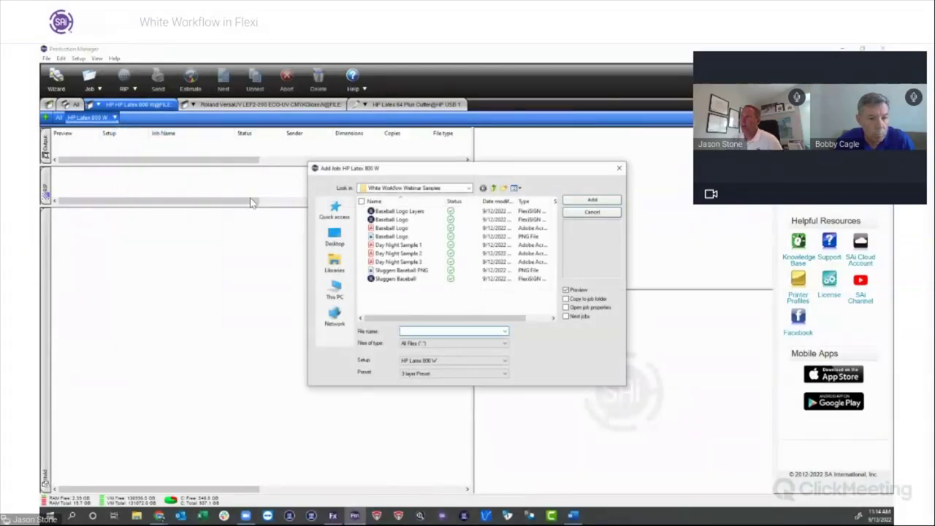
{"action": "left_click", "coordinate": [411, 246]}
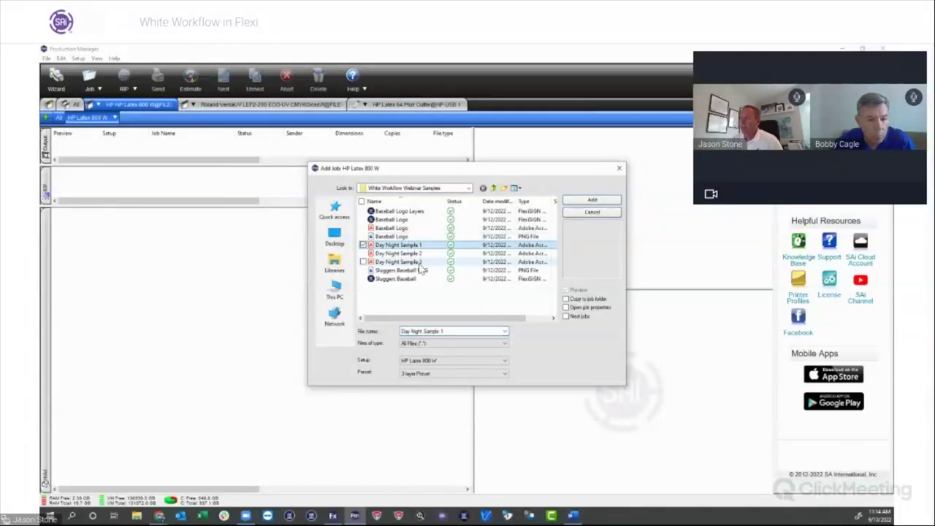
{"action": "left_click", "coordinate": [417, 263], "text": "shift"}
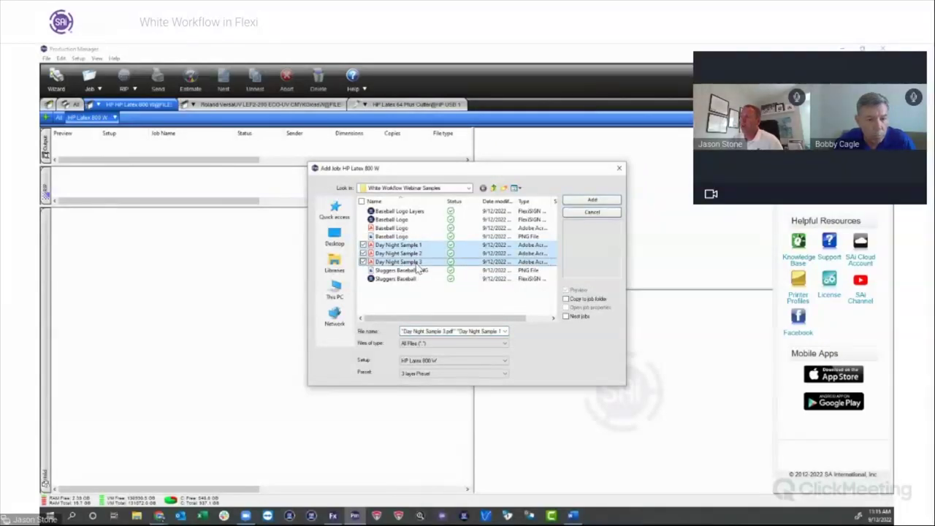
{"action": "left_click", "coordinate": [419, 361]}
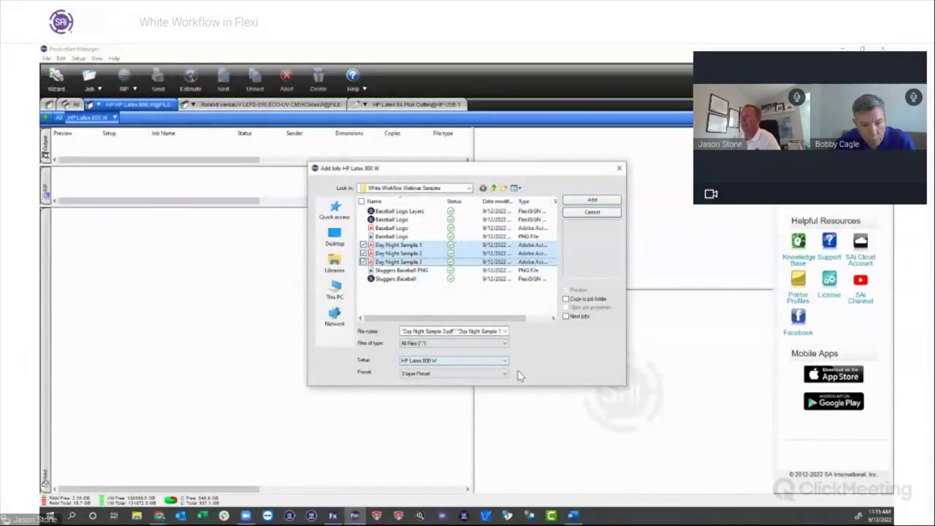
{"action": "left_click", "coordinate": [502, 374]}
{"action": "left_click", "coordinate": [480, 375]}
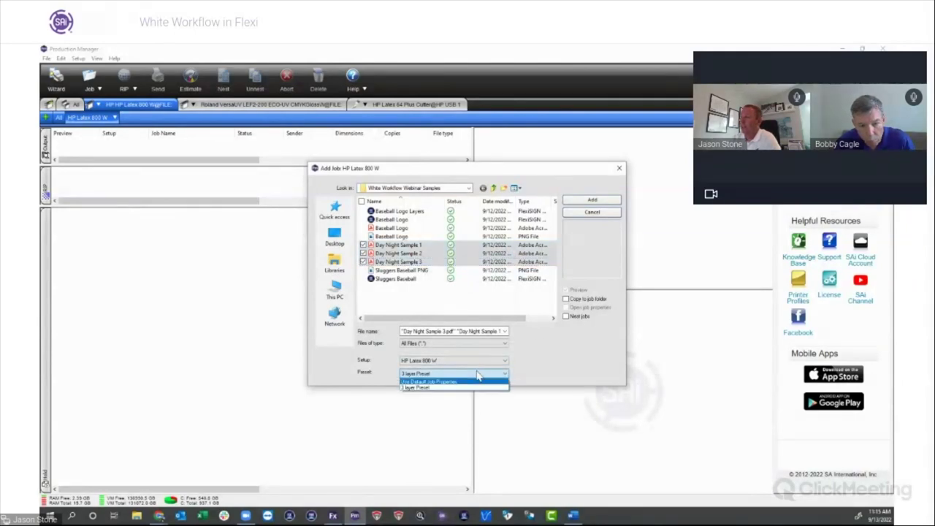
{"action": "left_click", "coordinate": [424, 387]}
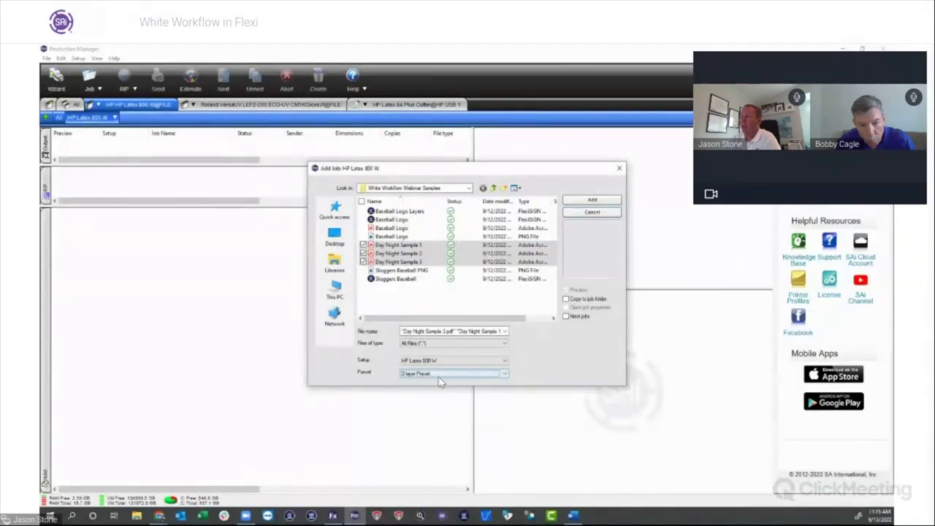
{"action": "left_click", "coordinate": [591, 201]}
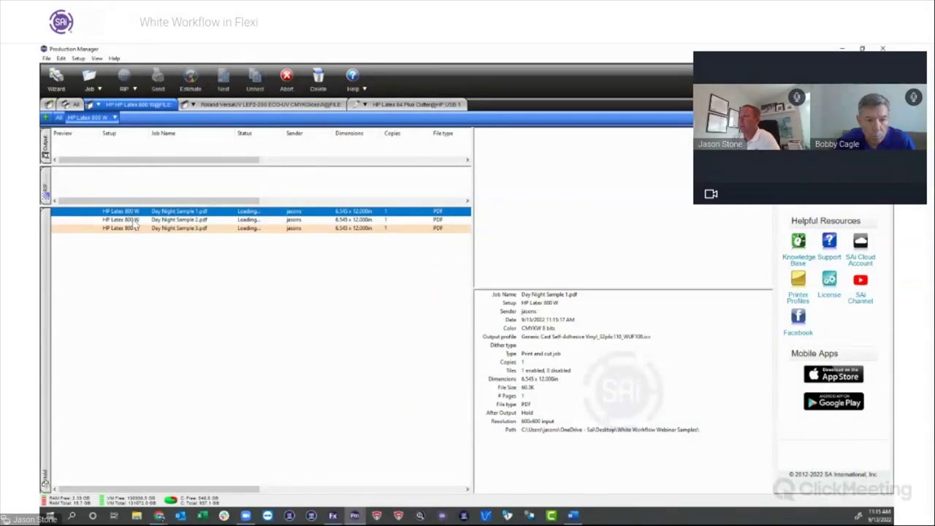
- Preview the artwork of each of the three Day Night Sample jobs
{"action": "left_click", "coordinate": [134, 212]}
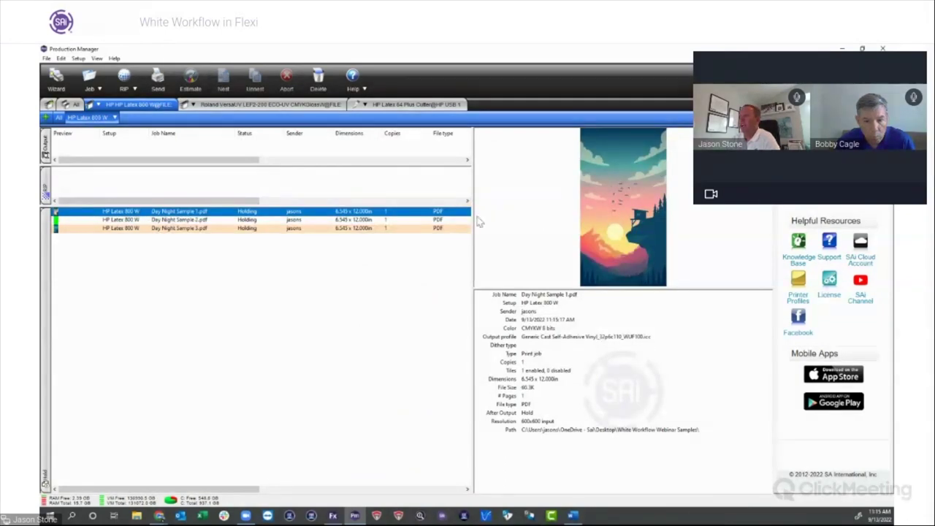
{"action": "left_click", "coordinate": [162, 220]}
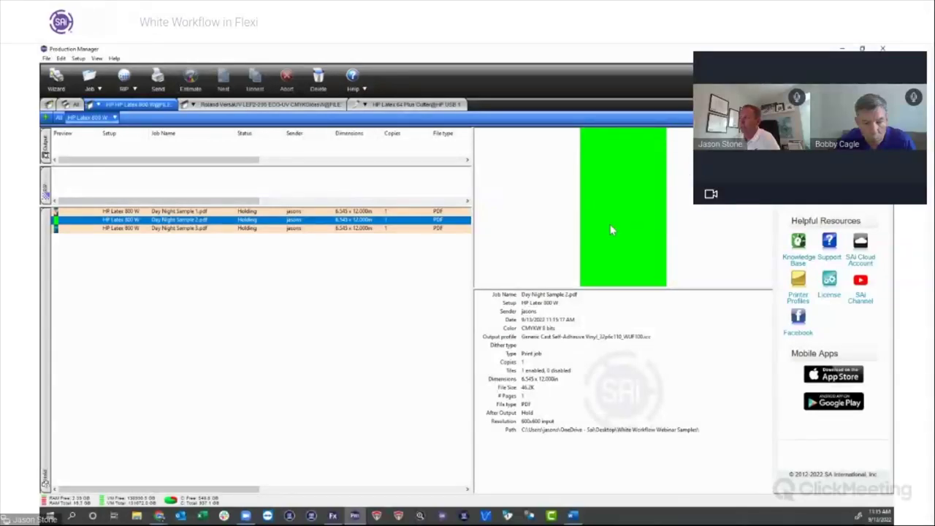
{"action": "left_click", "coordinate": [183, 228]}
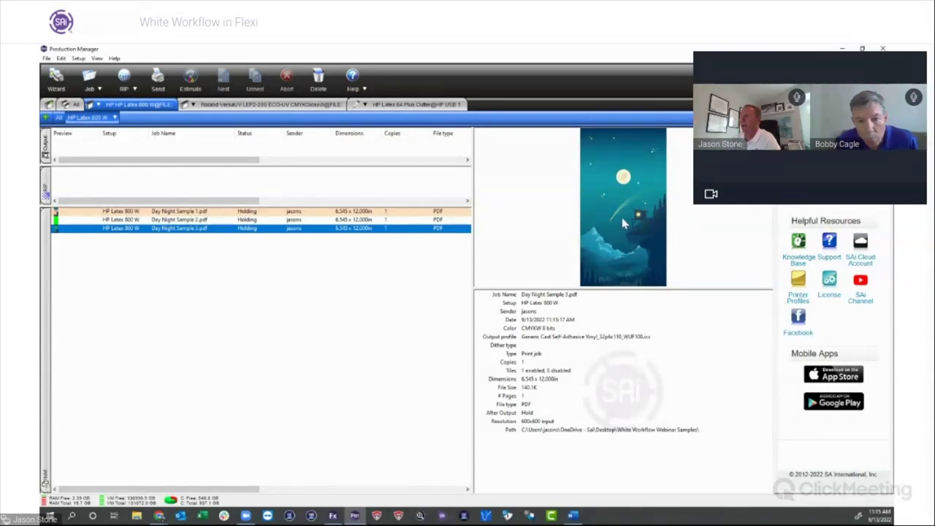
{"action": "left_click", "coordinate": [179, 213]}
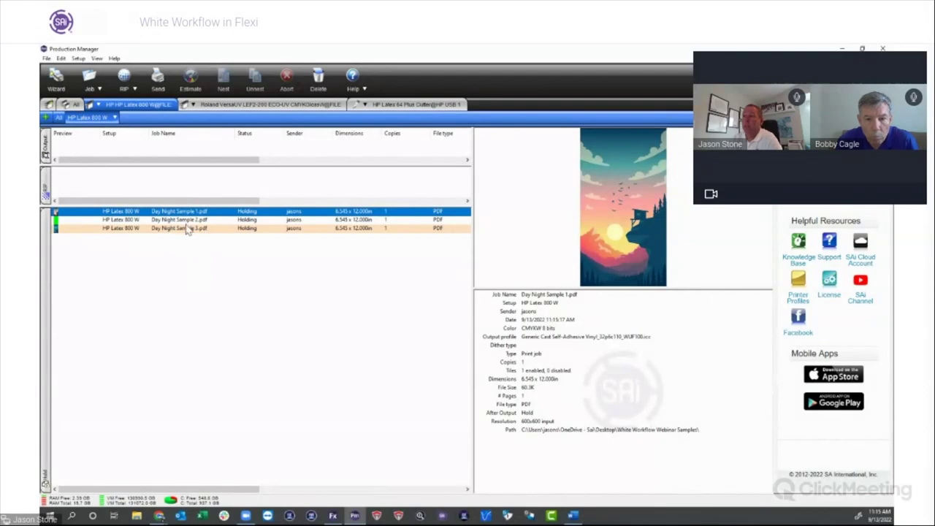
- Mirror the Day Night Sample 3.pdf job in its job properties
{"action": "left_click", "coordinate": [186, 229]}
{"action": "double_click", "coordinate": [186, 229]}
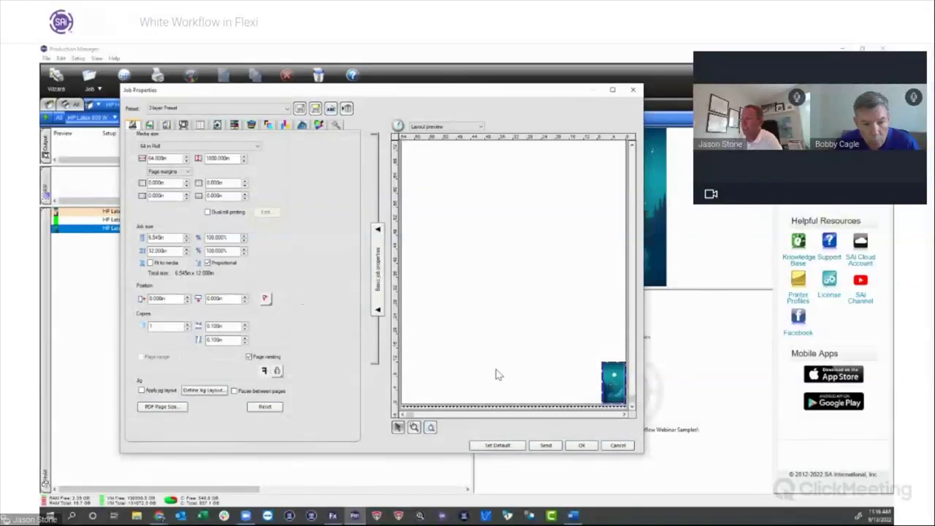
{"action": "left_click", "coordinate": [582, 445]}
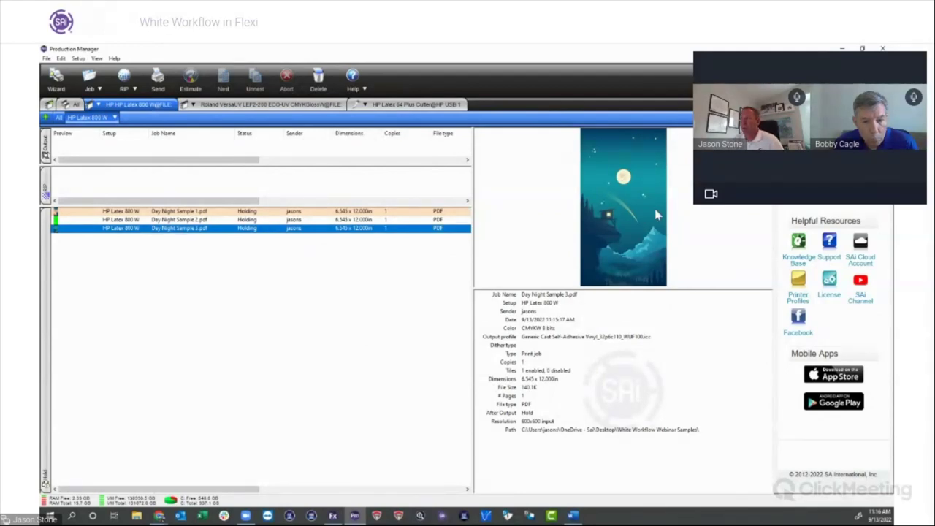
- Set the number of copies to 18 for each of the Day Night Sample 1, 2 and 3 jobs
{"action": "double_click", "coordinate": [173, 213]}
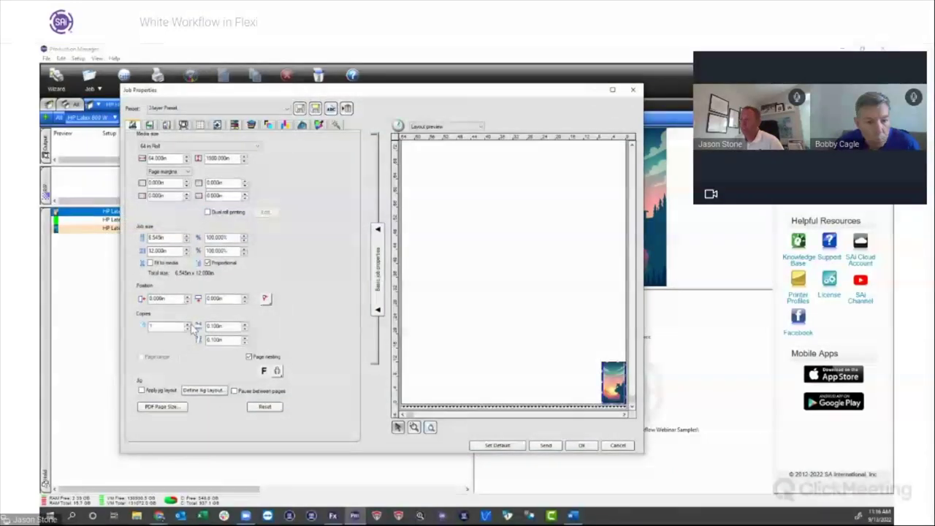
{"action": "left_click_drag", "start_coordinate": [188, 326], "coordinate": [189, 326]}
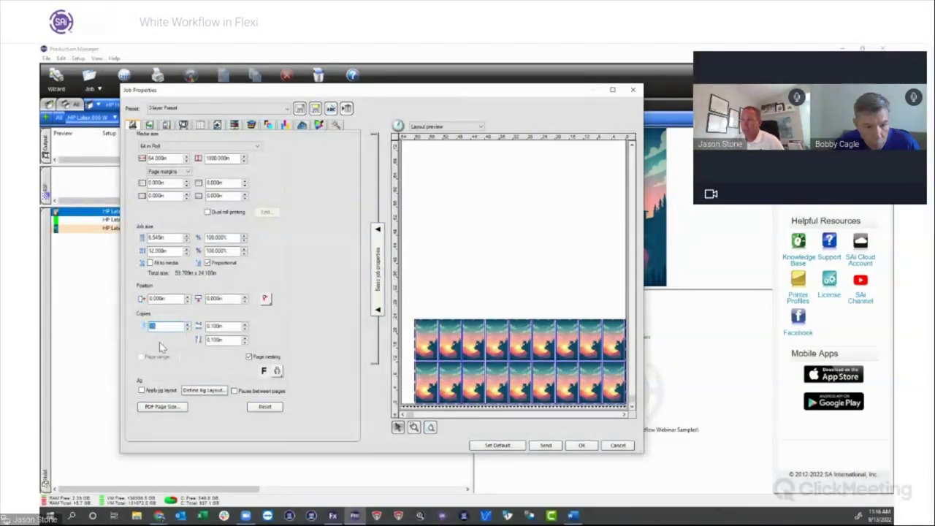
{"action": "left_click", "coordinate": [581, 445]}
{"action": "double_click", "coordinate": [276, 227]}
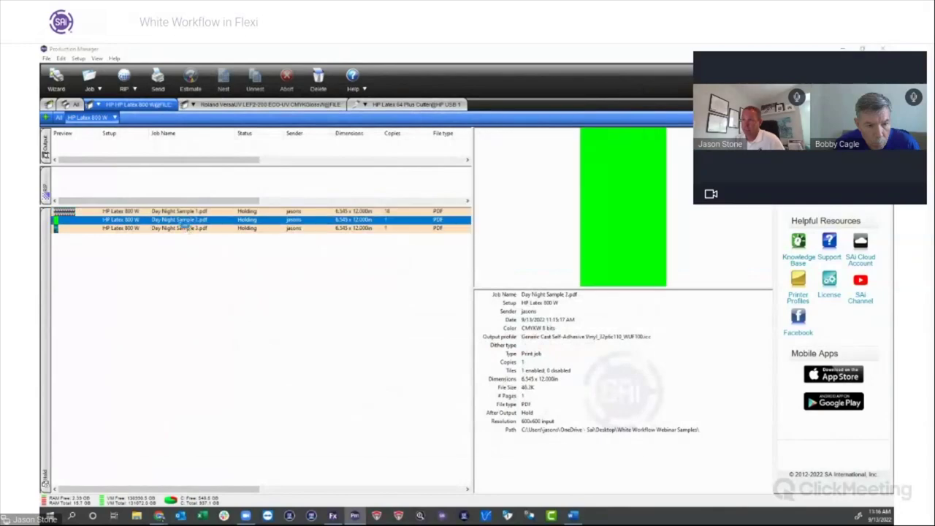
{"action": "type", "text": "18"}
{"action": "left_click", "coordinate": [582, 445]}
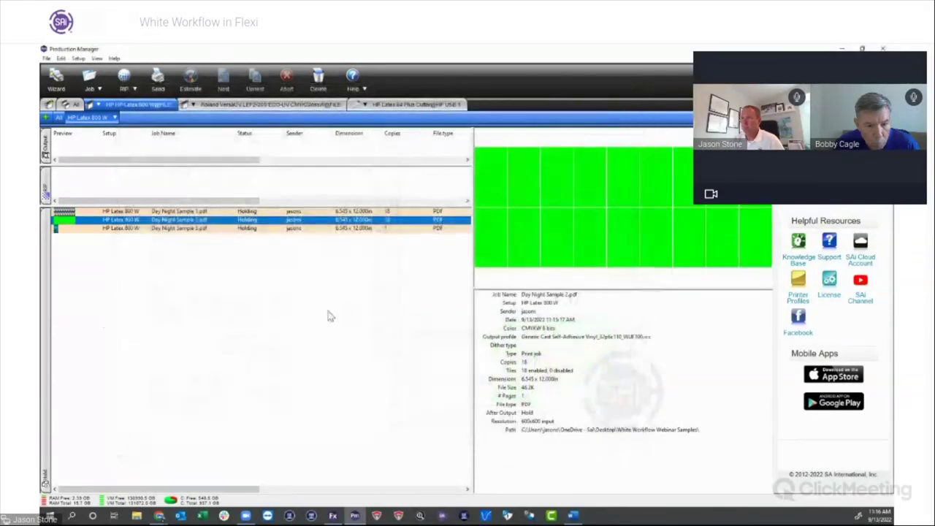
{"action": "double_click", "coordinate": [156, 229]}
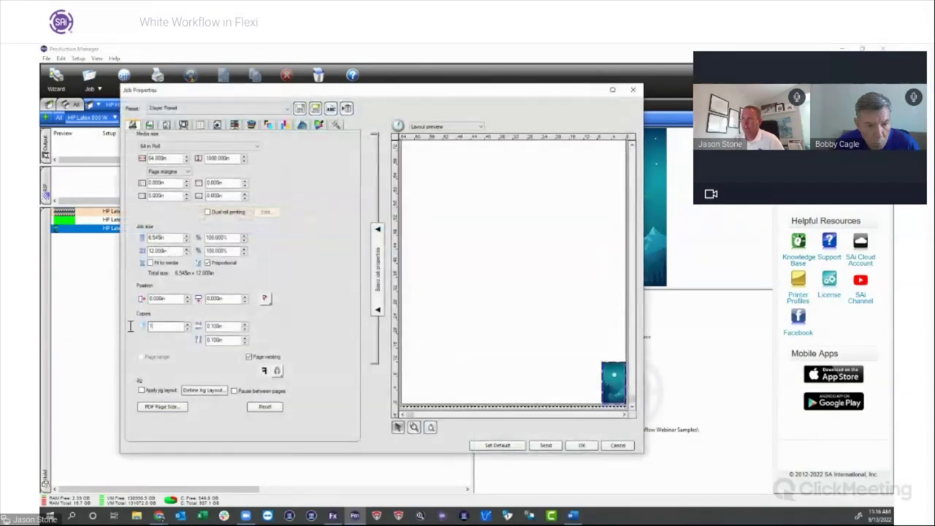
{"action": "type", "text": "18"}
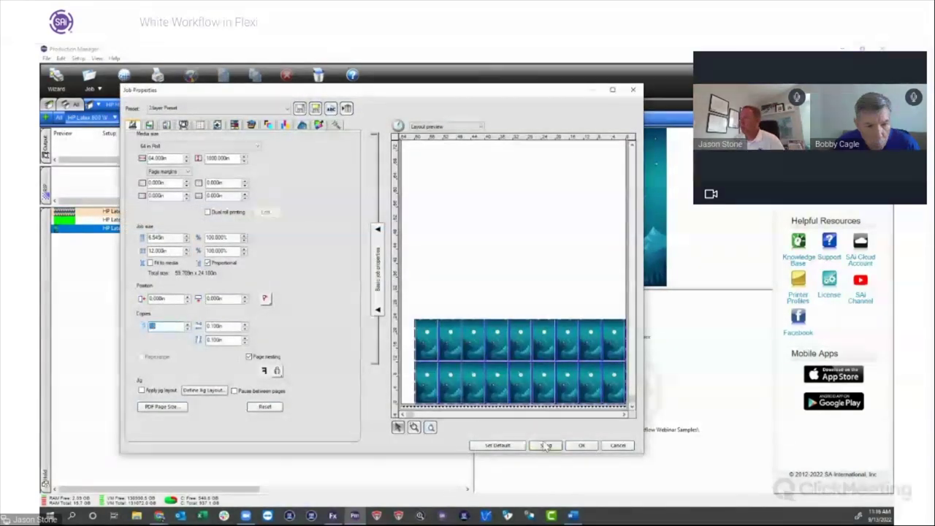
{"action": "left_click", "coordinate": [581, 445]}
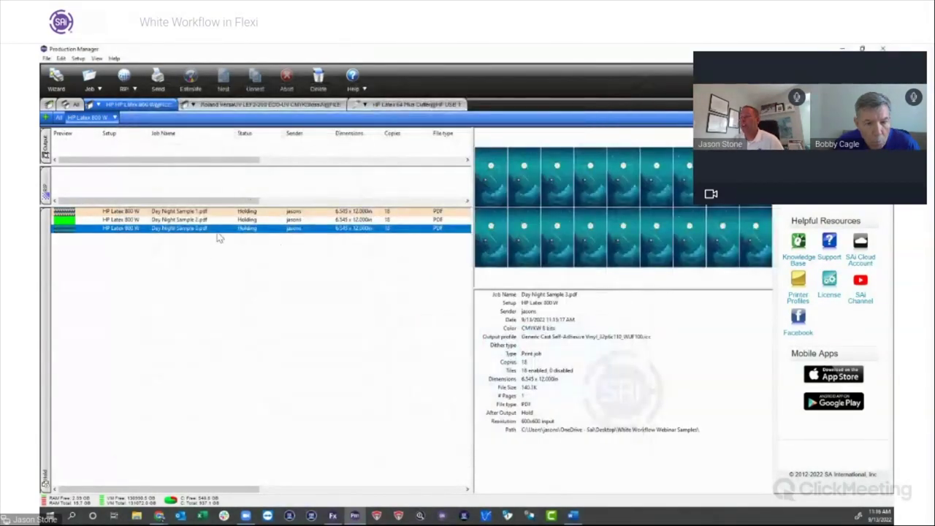
- Start creating a layer job from the held Day Night Sample 1, 2 and 3 jobs
{"action": "left_click", "coordinate": [231, 290]}
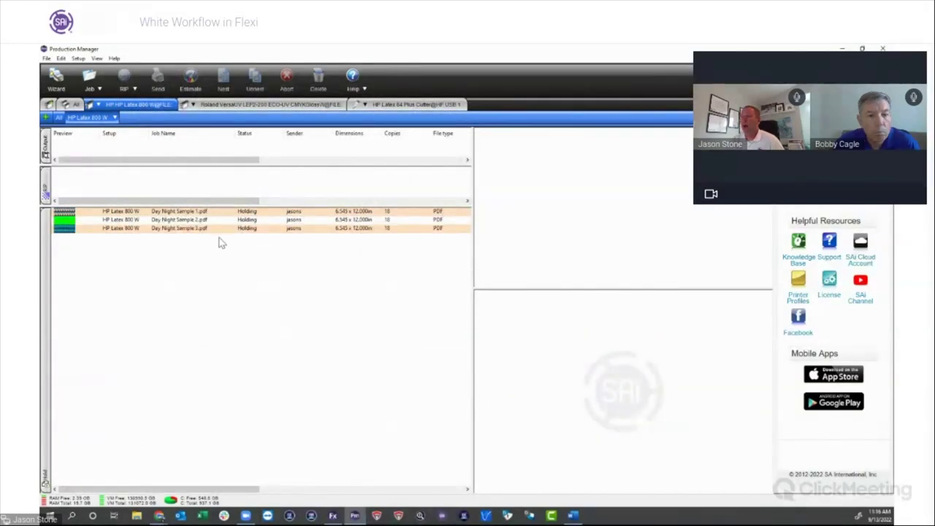
{"action": "left_click", "coordinate": [185, 213]}
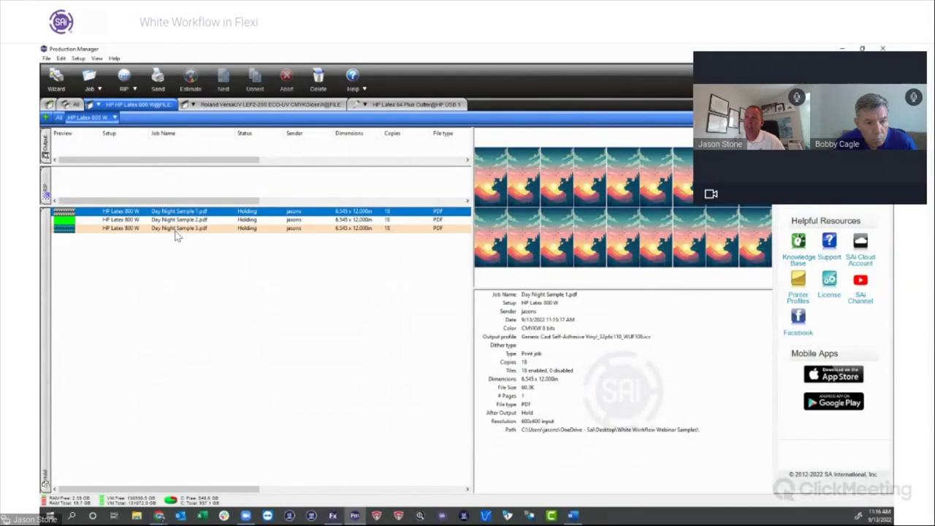
{"action": "left_click", "coordinate": [176, 231], "text": "shift"}
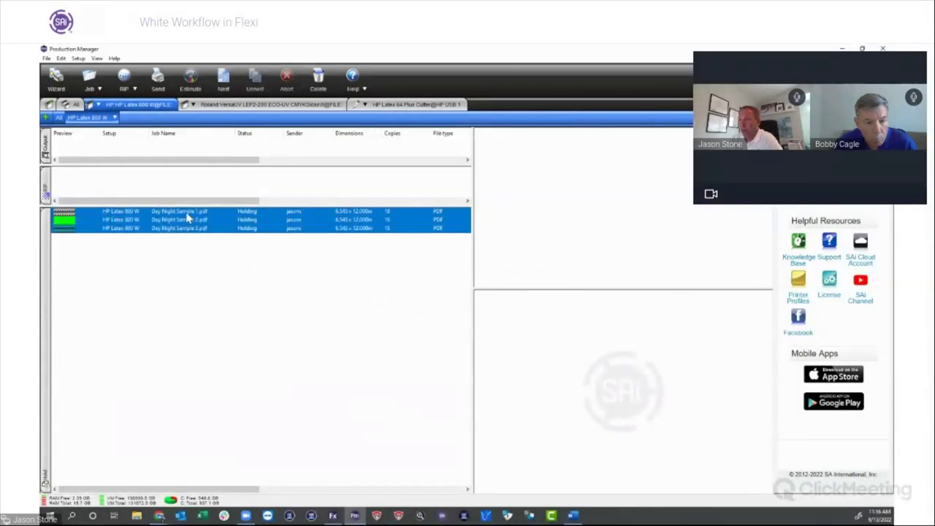
{"action": "right_click", "coordinate": [188, 217]}
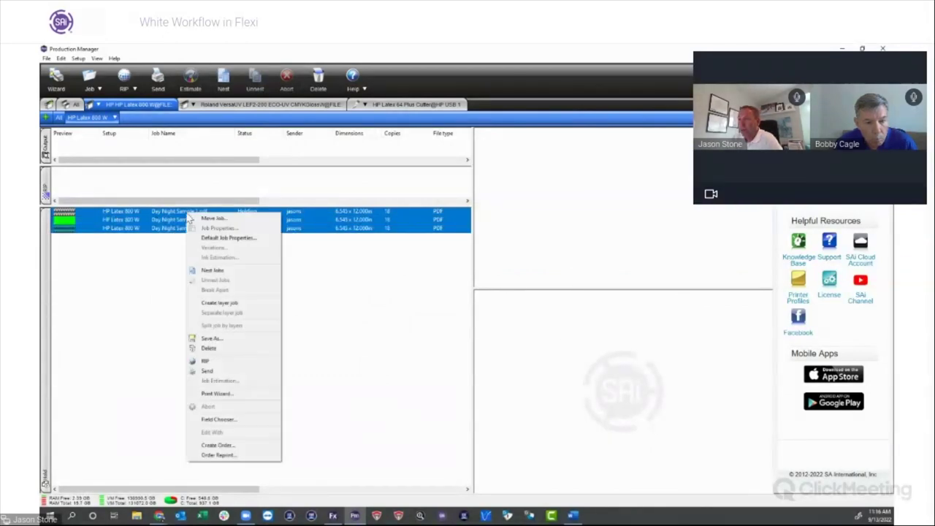
{"action": "left_click", "coordinate": [225, 306]}
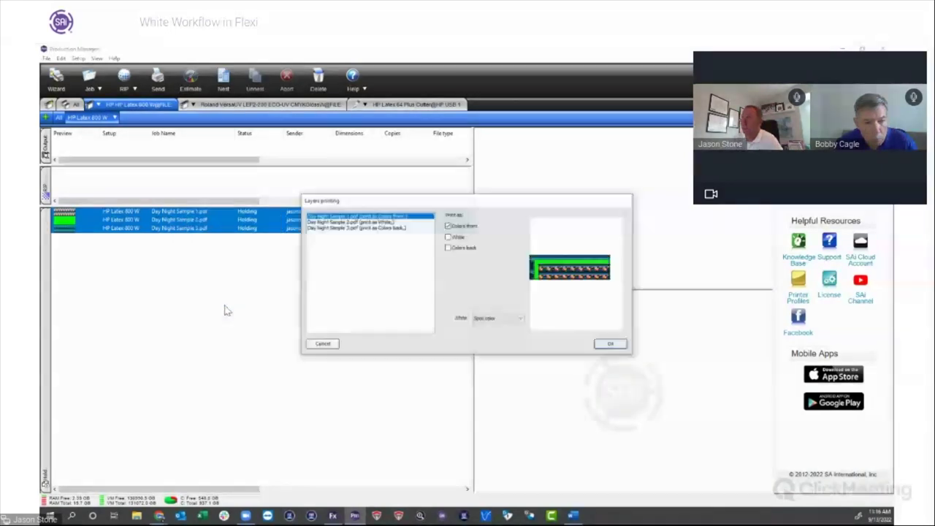
{"action": "left_click_drag", "start_coordinate": [470, 202], "coordinate": [421, 207]}
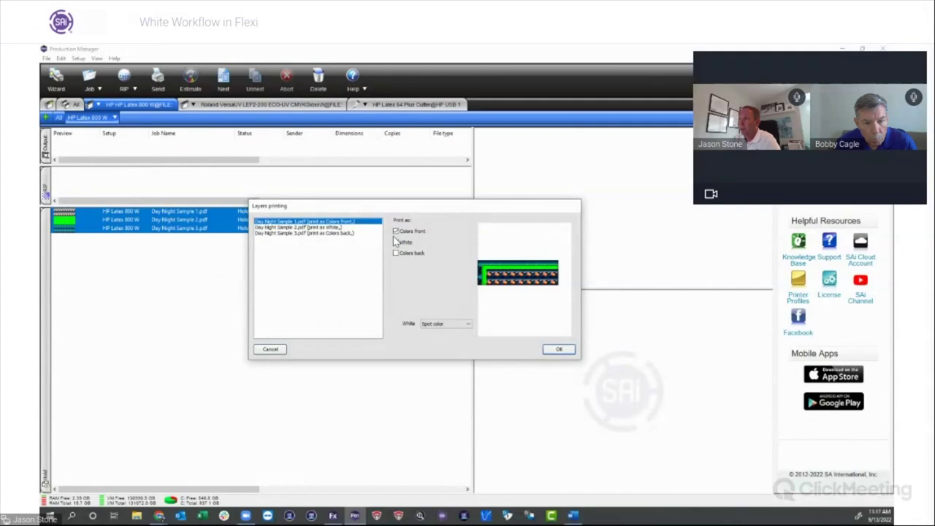
- Check which print layer each Day Night Sample file is assigned to in the layers printing settings
{"action": "left_click", "coordinate": [330, 229]}
{"action": "left_click", "coordinate": [335, 234]}
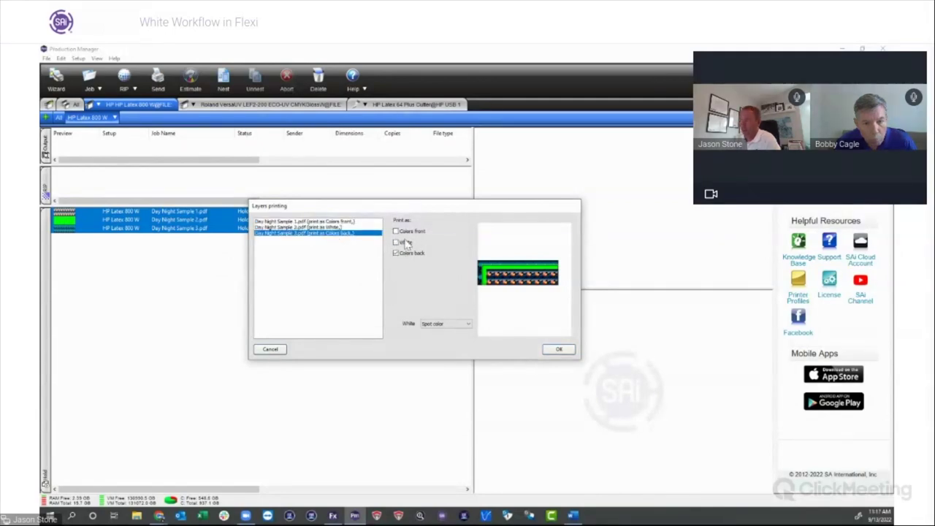
{"action": "left_click", "coordinate": [342, 222]}
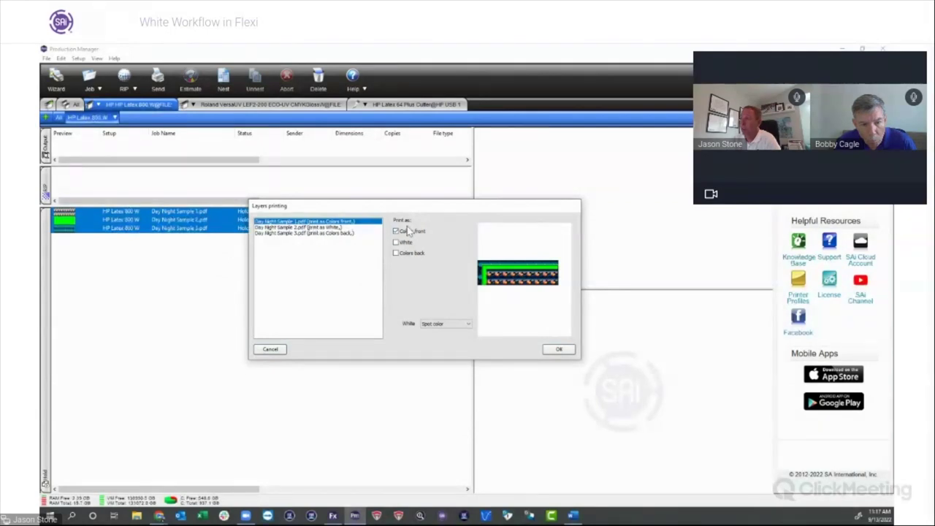
{"action": "left_click", "coordinate": [334, 228]}
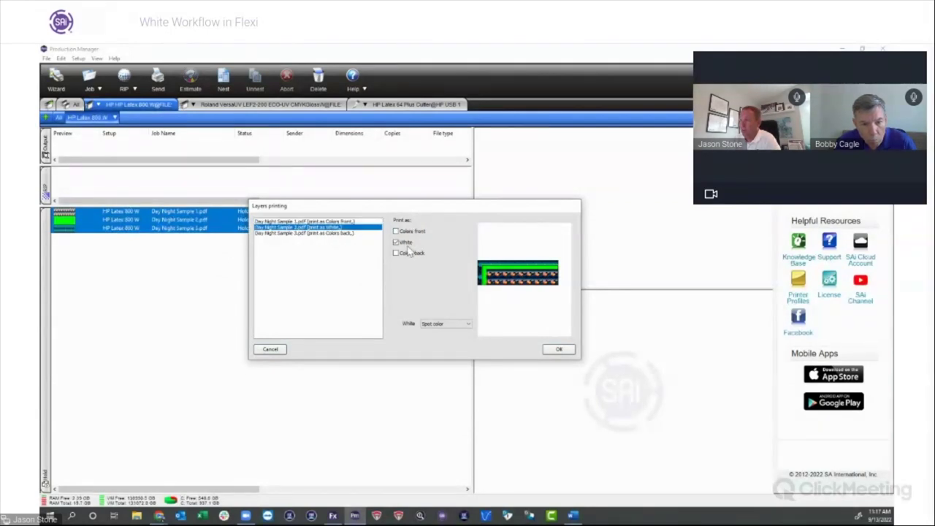
{"action": "left_click", "coordinate": [343, 233]}
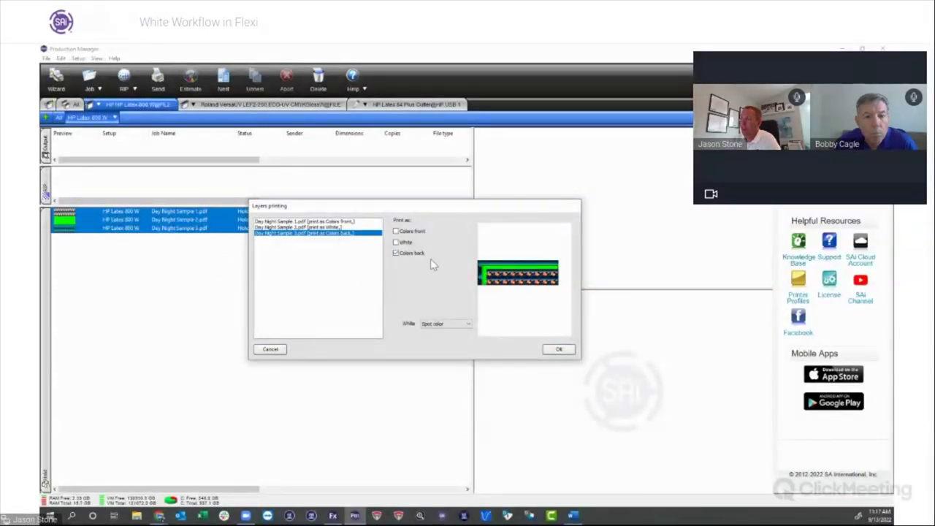
{"action": "left_click", "coordinate": [342, 222]}
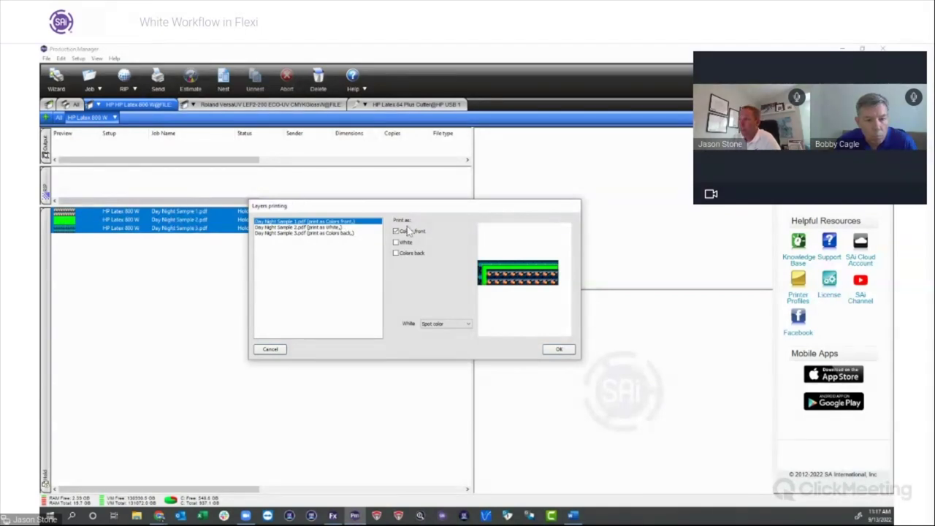
{"action": "left_click", "coordinate": [339, 227]}
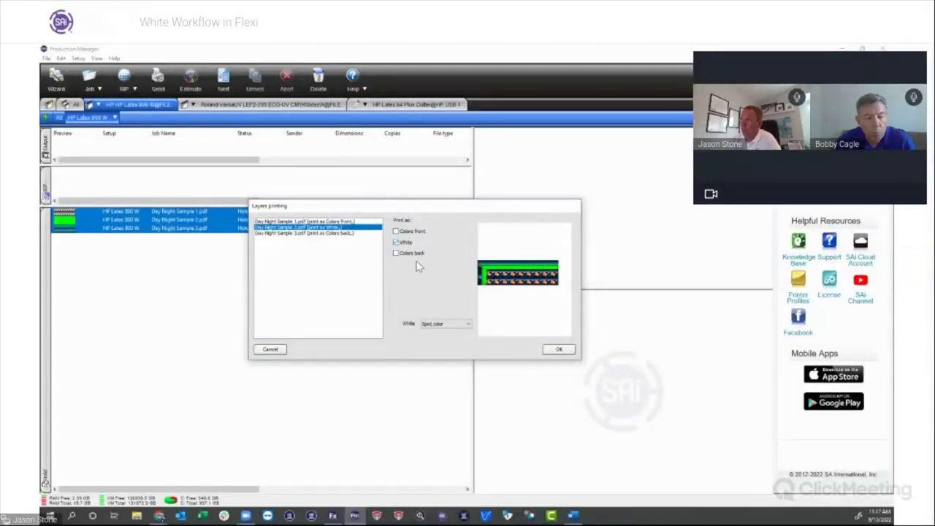
- Set the white of Day Night Sample 2.pdf to Spot color and finish creating the layer job
{"action": "left_click", "coordinate": [455, 327]}
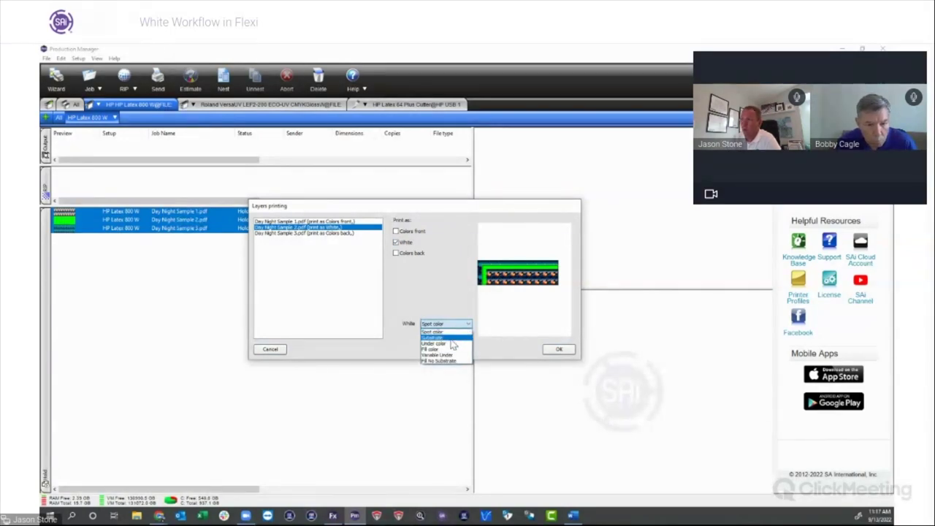
{"action": "left_click", "coordinate": [446, 333]}
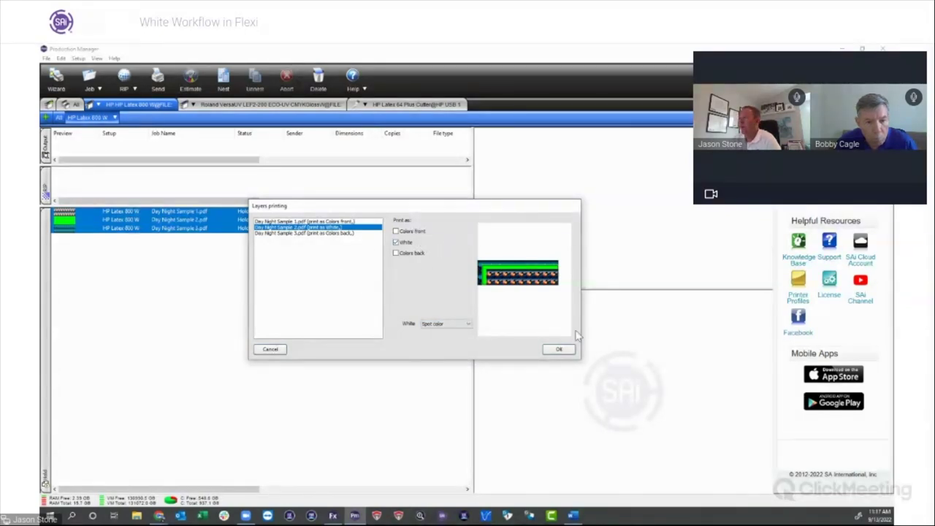
{"action": "left_click", "coordinate": [559, 350]}
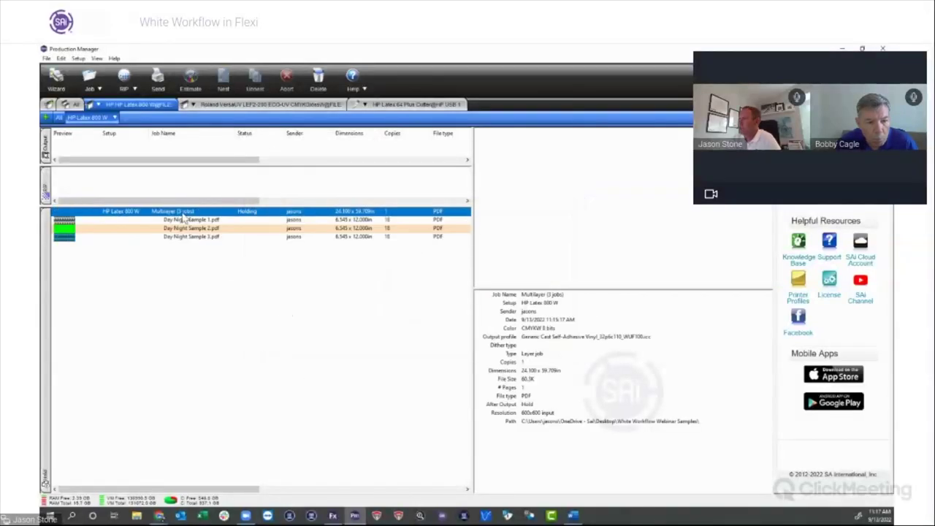
- Examine the multilayer job's preview and each file's layer assignment in its job properties, leaving without changes
{"action": "double_click", "coordinate": [185, 218]}
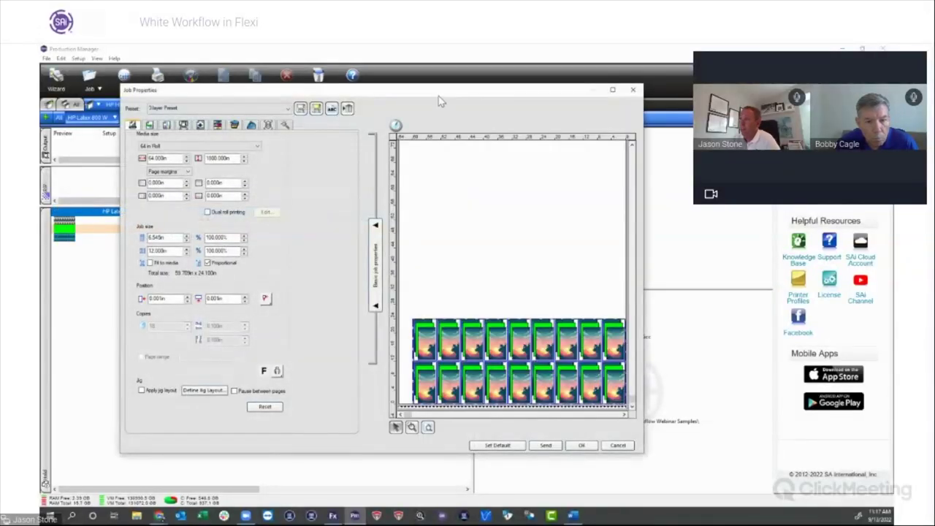
{"action": "left_click_drag", "start_coordinate": [440, 100], "coordinate": [417, 97]}
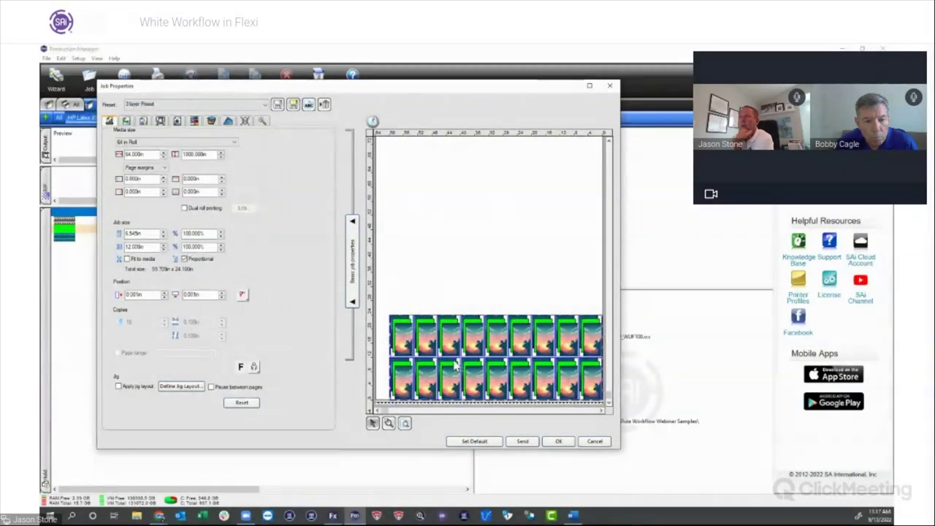
{"action": "left_click", "coordinate": [247, 122]}
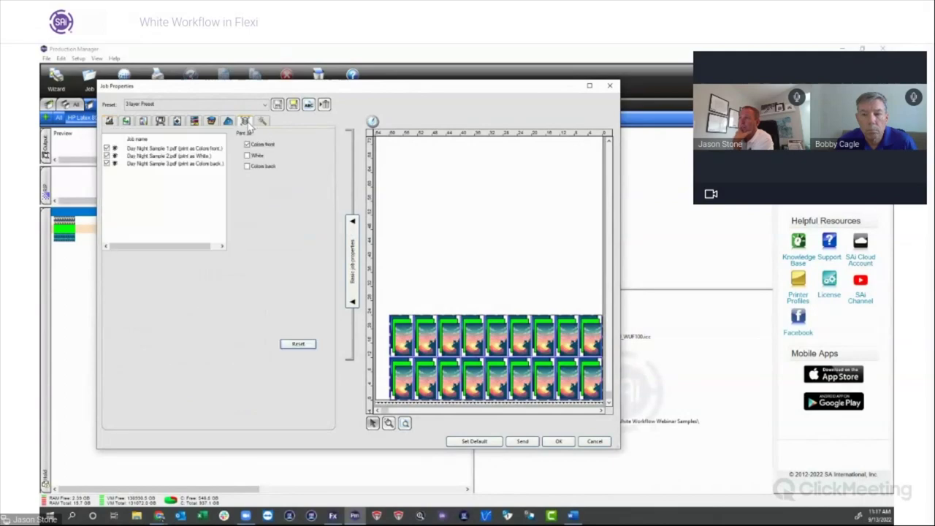
{"action": "left_click", "coordinate": [187, 156]}
{"action": "left_click", "coordinate": [193, 165]}
{"action": "left_click", "coordinate": [195, 157]}
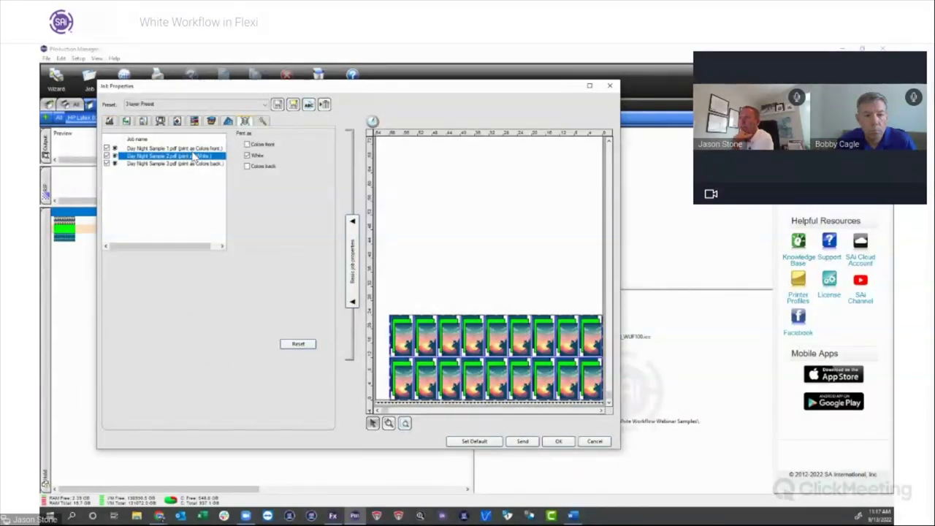
{"action": "left_click", "coordinate": [196, 150]}
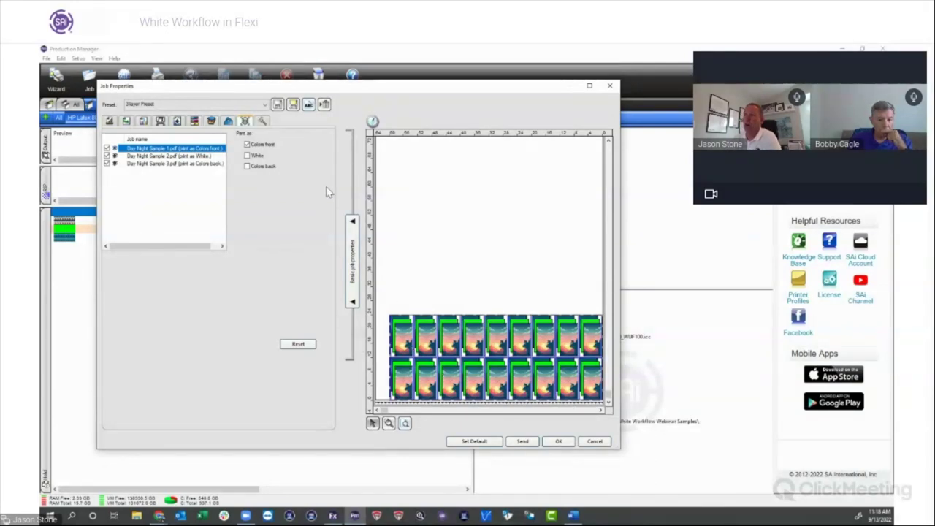
{"action": "left_click", "coordinate": [596, 442]}
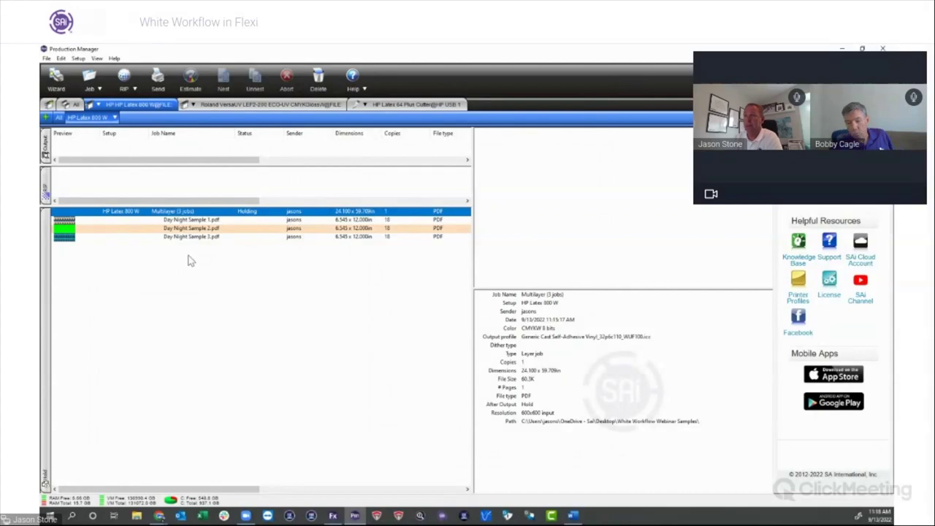
- Delete the Multilayer (3 jobs) job from the HP Latex 800 W queue
{"action": "key", "text": "Delete"}
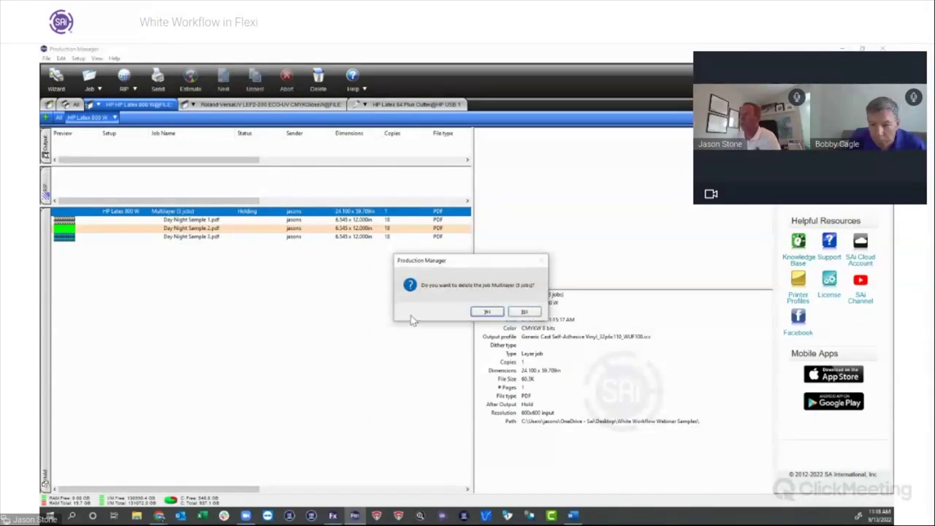
{"action": "left_click", "coordinate": [487, 312]}
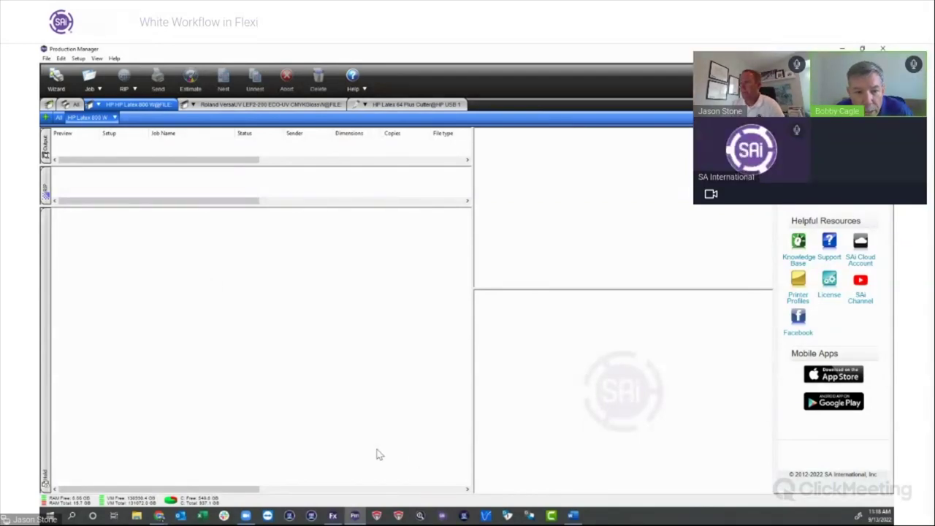
{"action": "left_click", "coordinate": [332, 516]}
{"action": "left_click", "coordinate": [646, 443]}
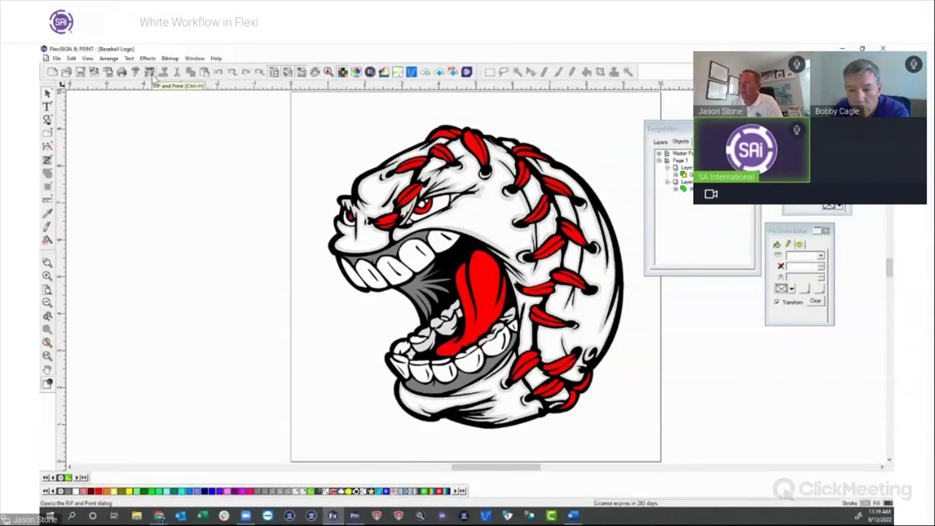
{"action": "left_click", "coordinate": [354, 516]}
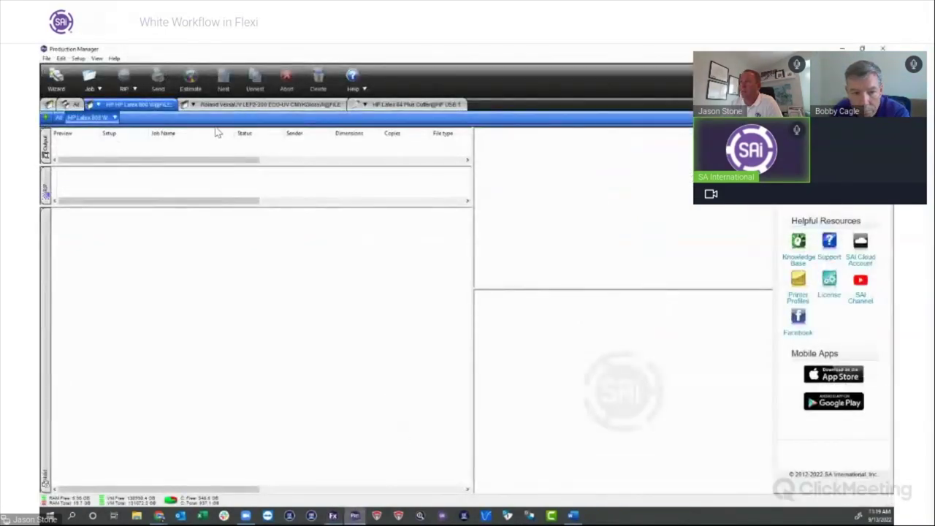
- Add Sluggers Baseball PNG as a job on the HP Latex 800 W setup using the 3 layer Preset
{"action": "left_click", "coordinate": [115, 118]}
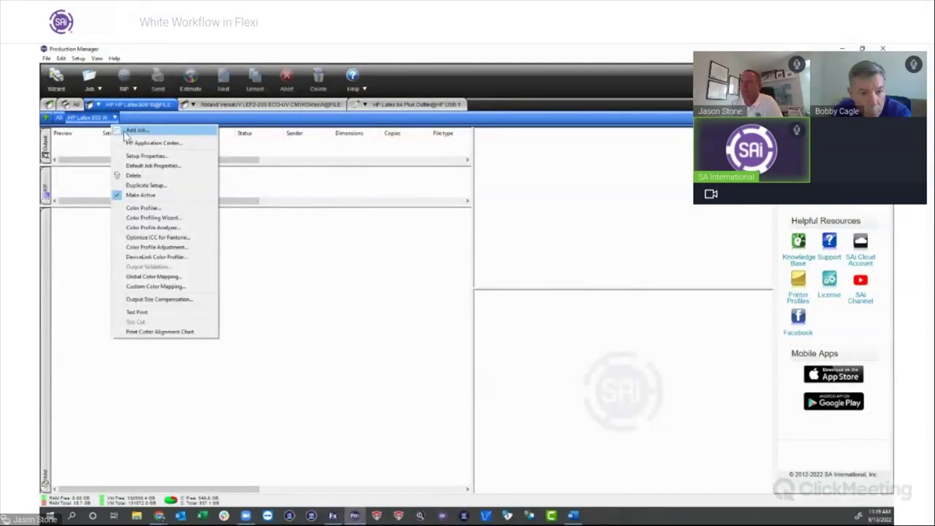
{"action": "left_click", "coordinate": [131, 130]}
{"action": "left_click", "coordinate": [409, 271]}
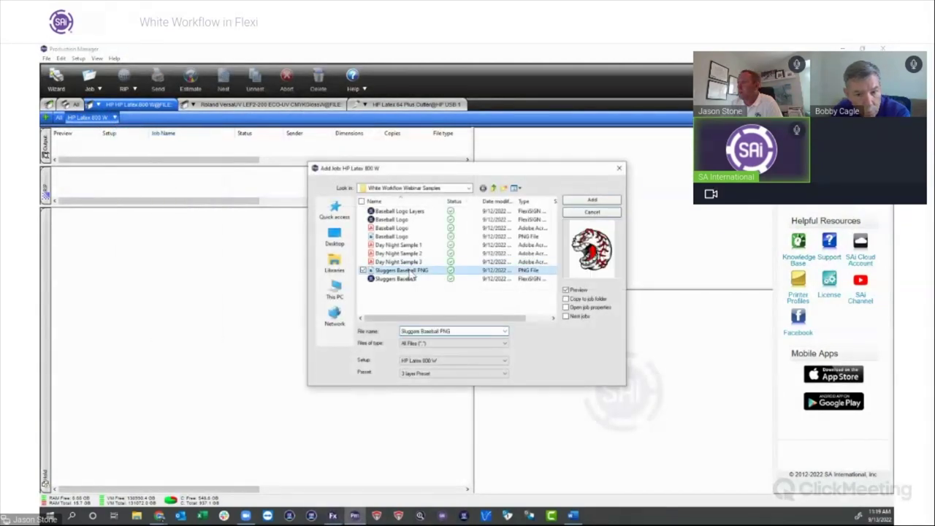
{"action": "left_click", "coordinate": [592, 200]}
{"action": "left_click", "coordinate": [149, 212]}
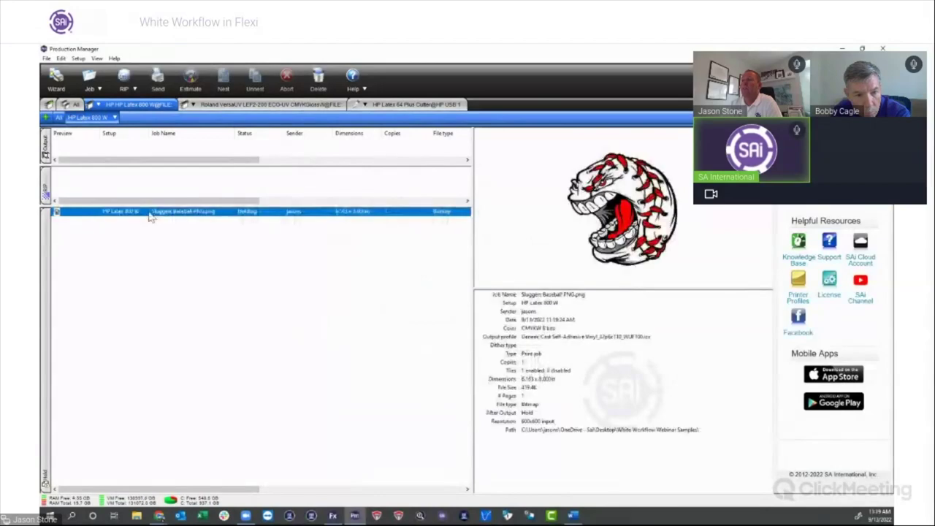
- Try creating a transparent background for the Sluggers Baseball PNG.png job from its white background area, then cancel the job properties
{"action": "double_click", "coordinate": [185, 212]}
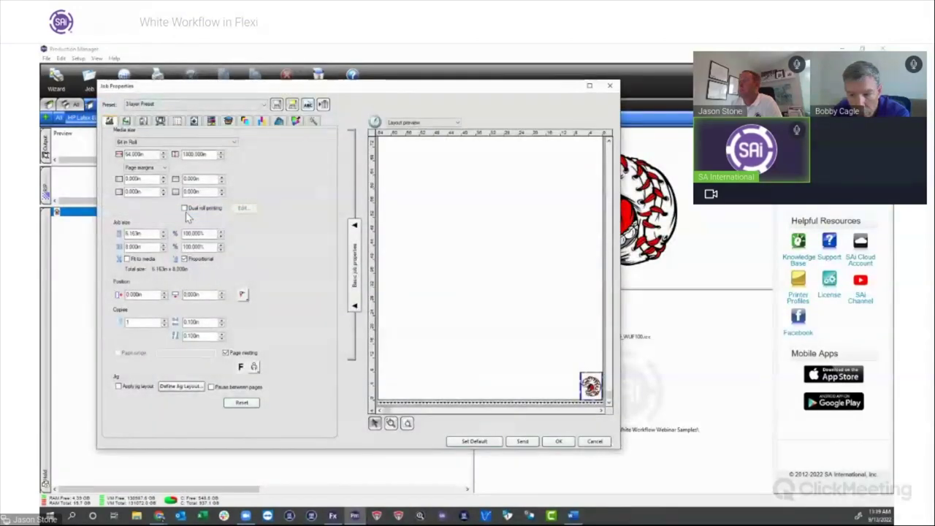
{"action": "left_click", "coordinate": [313, 121]}
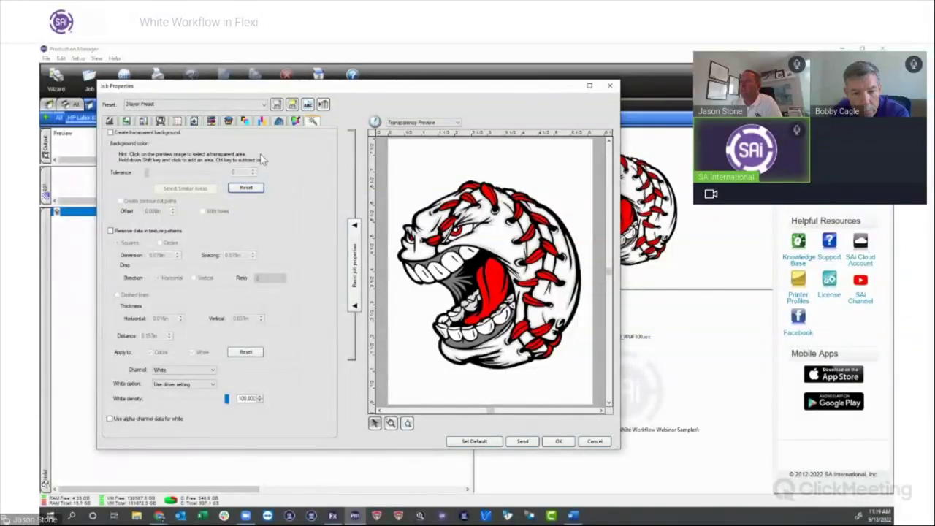
{"action": "left_click", "coordinate": [116, 133]}
{"action": "left_click", "coordinate": [430, 162]}
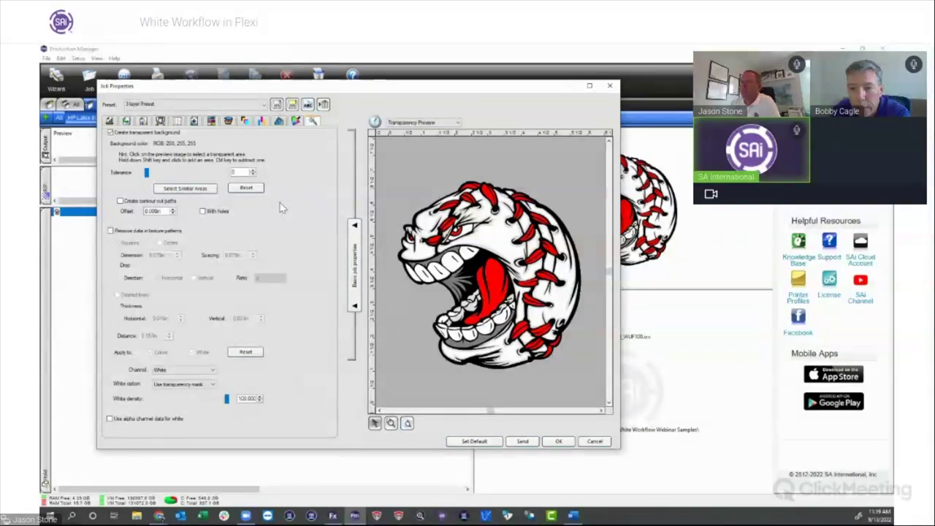
{"action": "left_click", "coordinate": [598, 442]}
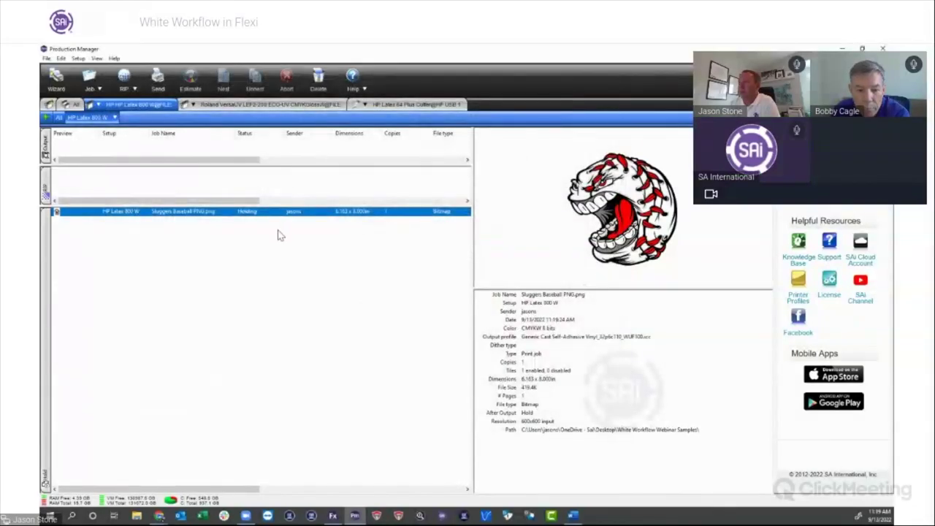
- Delete the Sluggers Baseball PNG.png job and switch to FlexiSIGN & PRINT
{"action": "left_click", "coordinate": [255, 214]}
{"action": "key", "text": "Delete"}
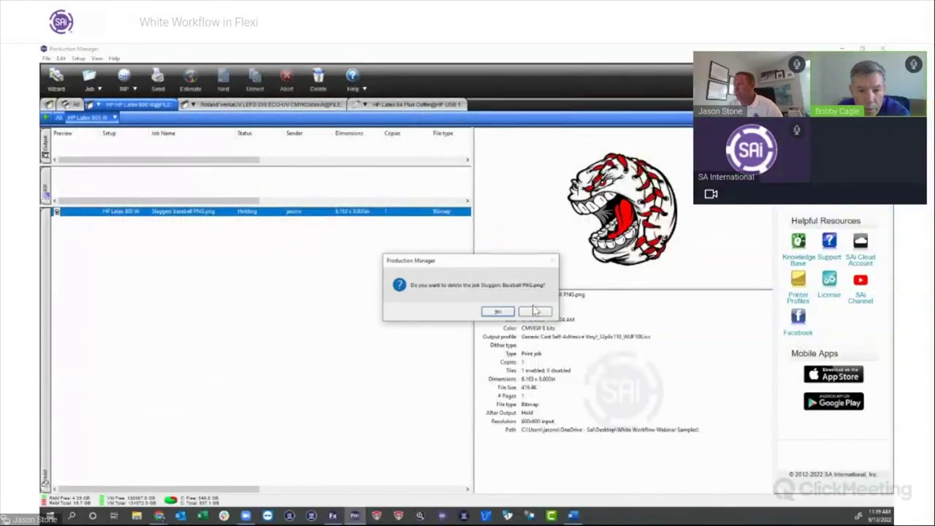
{"action": "left_click", "coordinate": [498, 312]}
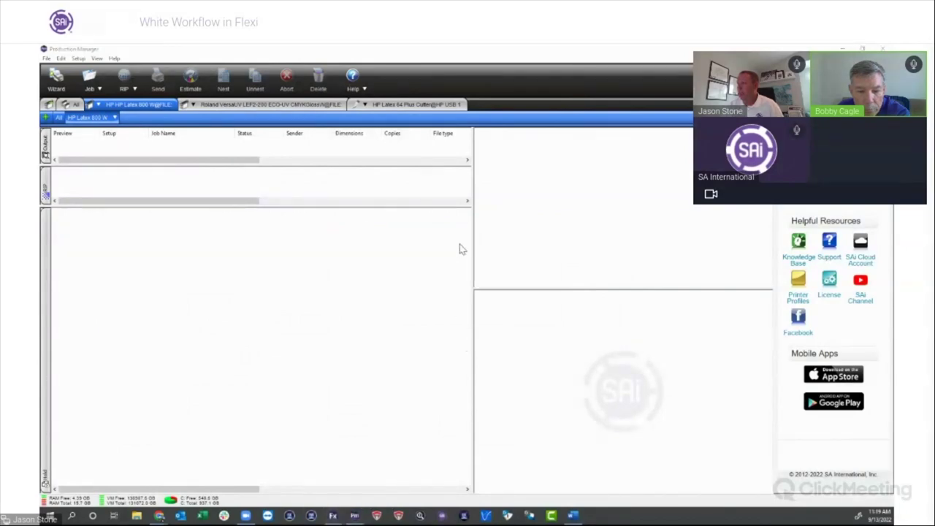
{"action": "left_click", "coordinate": [333, 518]}
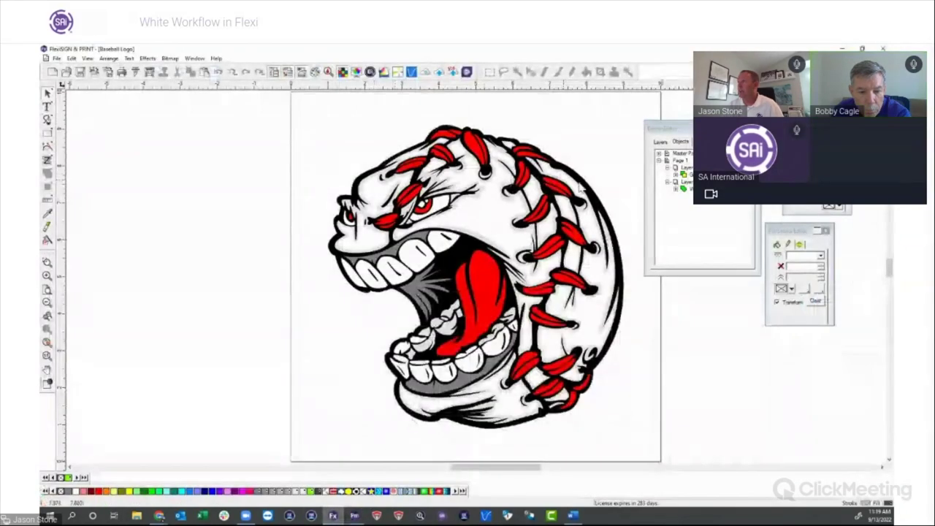
- Paste a copy of the baseball logo beside the original and fill it with the White spot colour swatch
{"action": "left_click", "coordinate": [387, 166]}
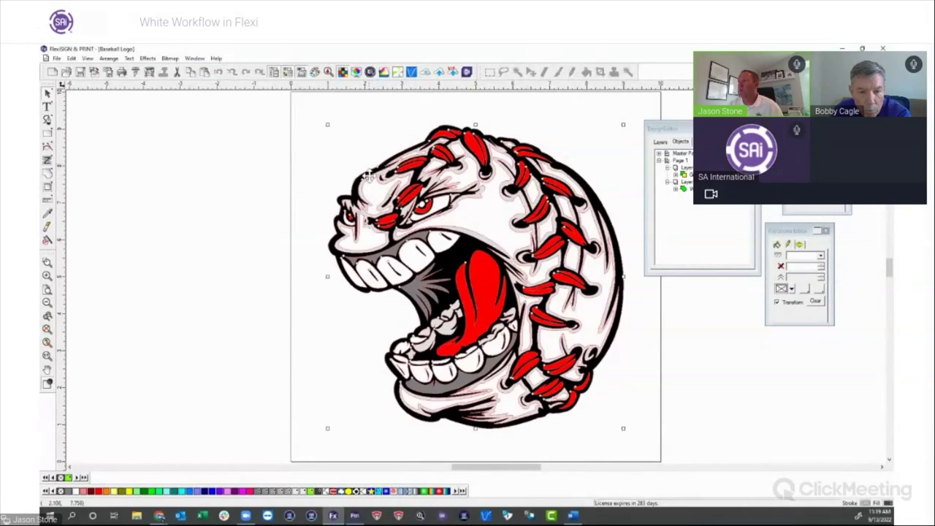
{"action": "right_click", "coordinate": [371, 178]}
{"action": "left_click", "coordinate": [414, 268]}
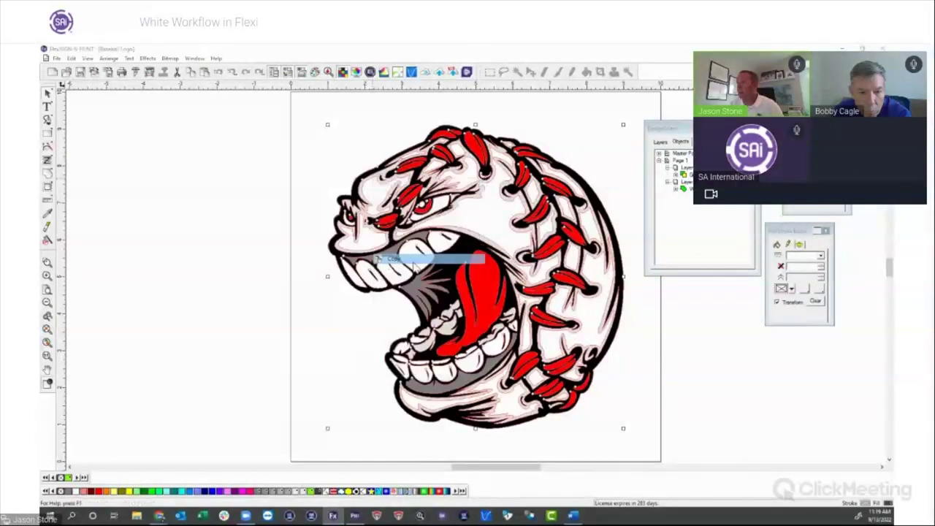
{"action": "right_click", "coordinate": [132, 263]}
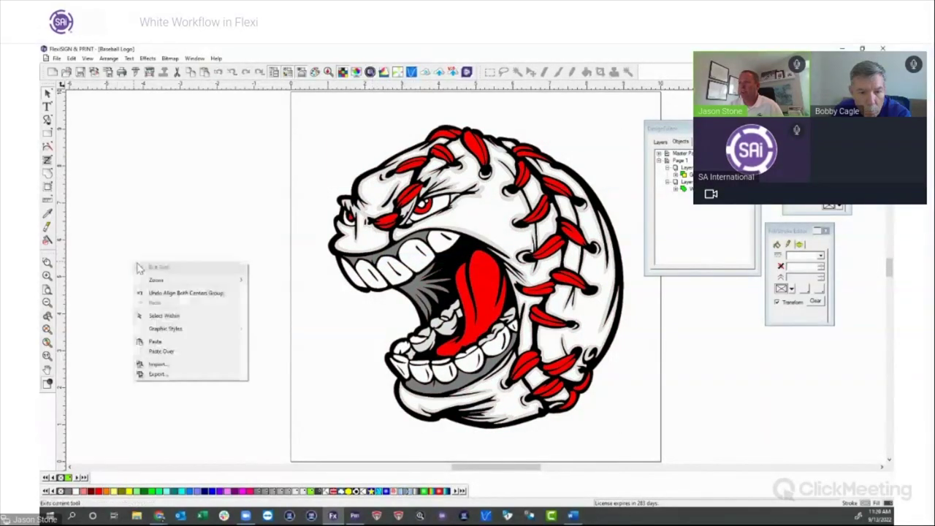
{"action": "left_click", "coordinate": [155, 342]}
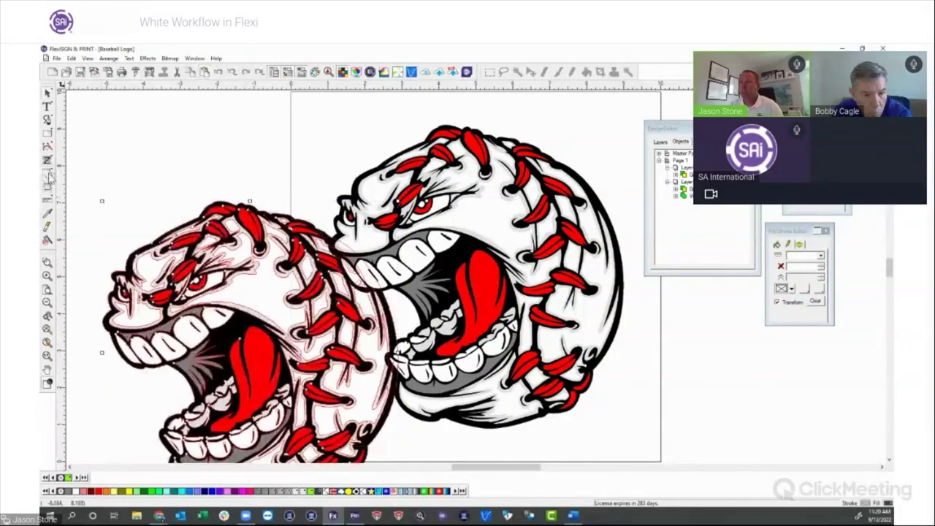
{"action": "left_click", "coordinate": [70, 478]}
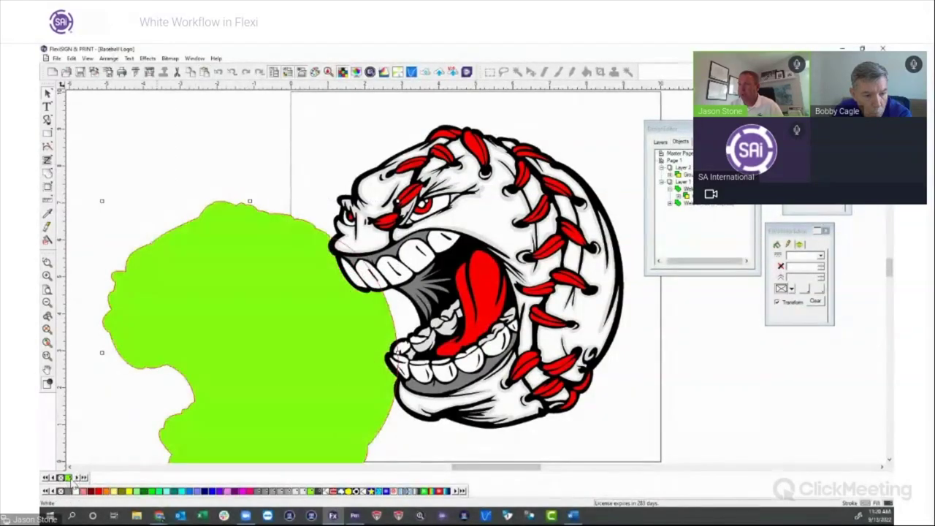
- Move the white spot copy closer to the logo and release overprint on the baseball logo
{"action": "left_click_drag", "start_coordinate": [323, 232], "coordinate": [438, 170]}
{"action": "right_click", "coordinate": [447, 172]}
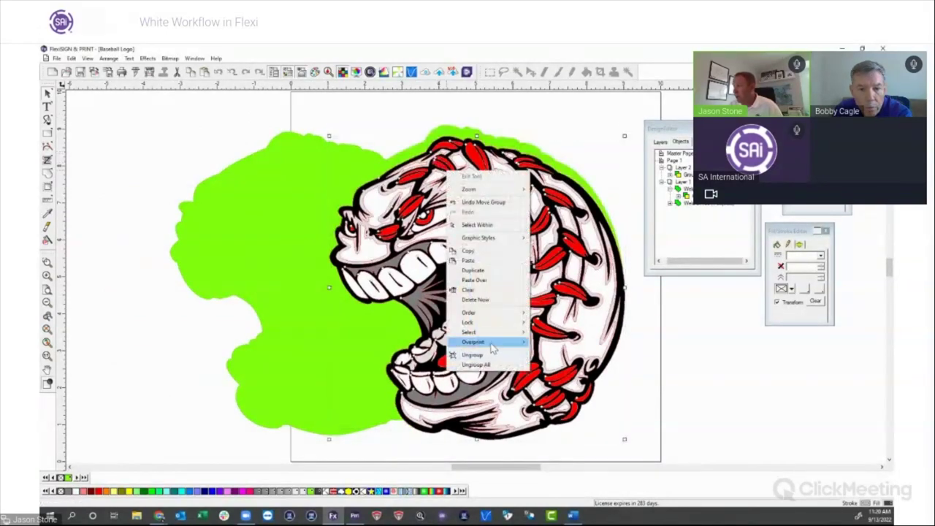
{"action": "mouse_move", "coordinate": [493, 349]}
{"action": "left_click", "coordinate": [574, 352]}
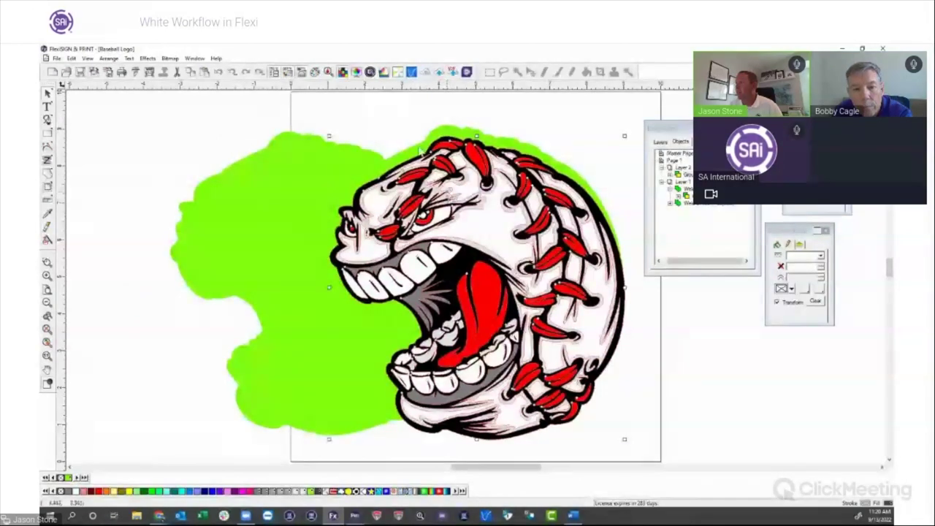
- Remove the original white backing shape and move the baseball logo so it partly overlaps the remaining white spot shape
{"action": "left_click", "coordinate": [382, 121]}
{"action": "left_click", "coordinate": [403, 155]}
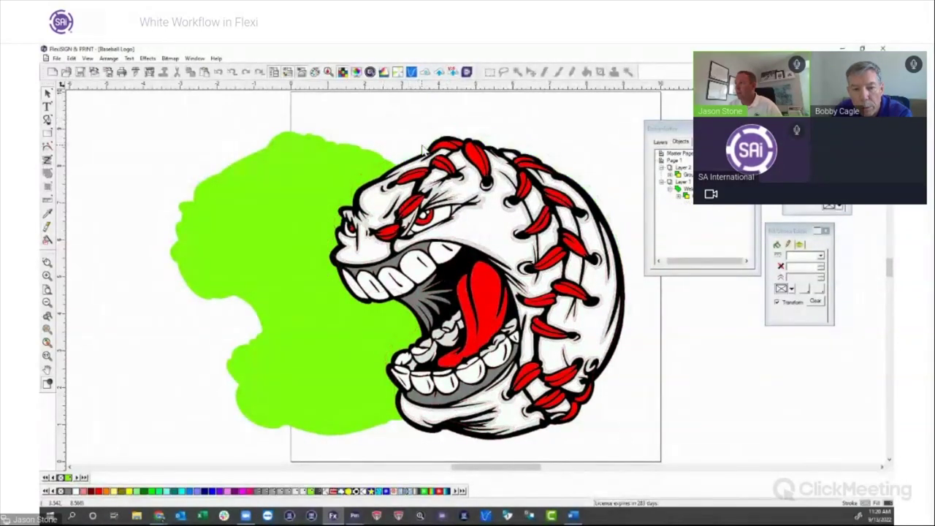
{"action": "left_click_drag", "start_coordinate": [403, 154], "coordinate": [326, 168]}
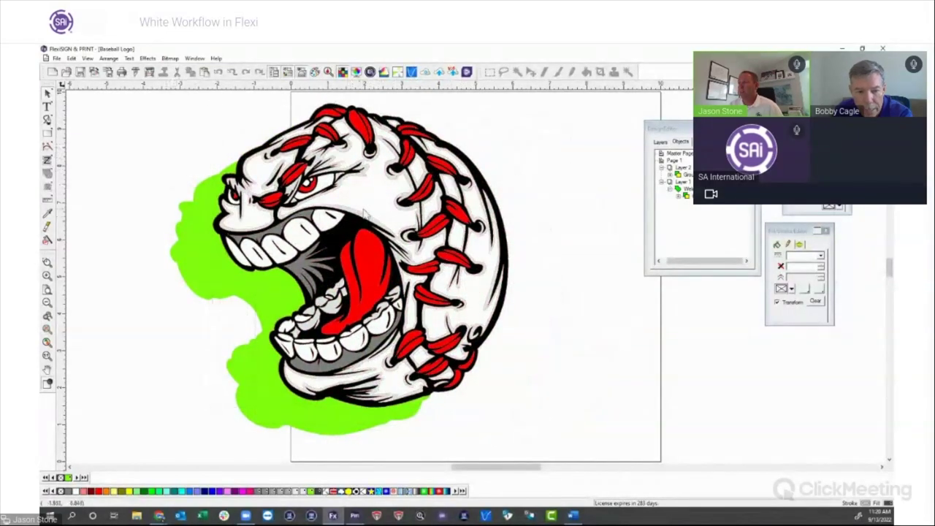
{"action": "left_click_drag", "start_coordinate": [374, 199], "coordinate": [410, 229]}
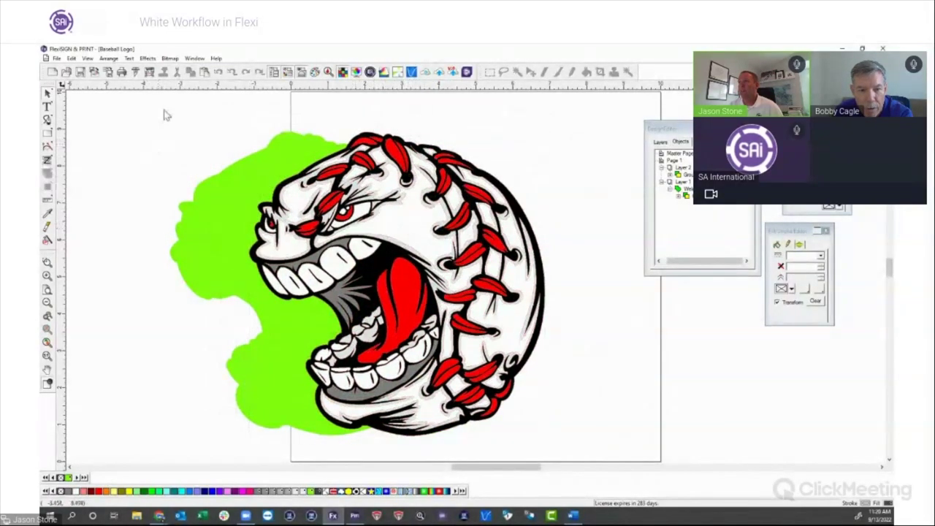
- Send the overlapping artwork to the HP Latex 800 W with the 3 layer Preset, without printer spot colors
{"action": "left_click", "coordinate": [151, 72]}
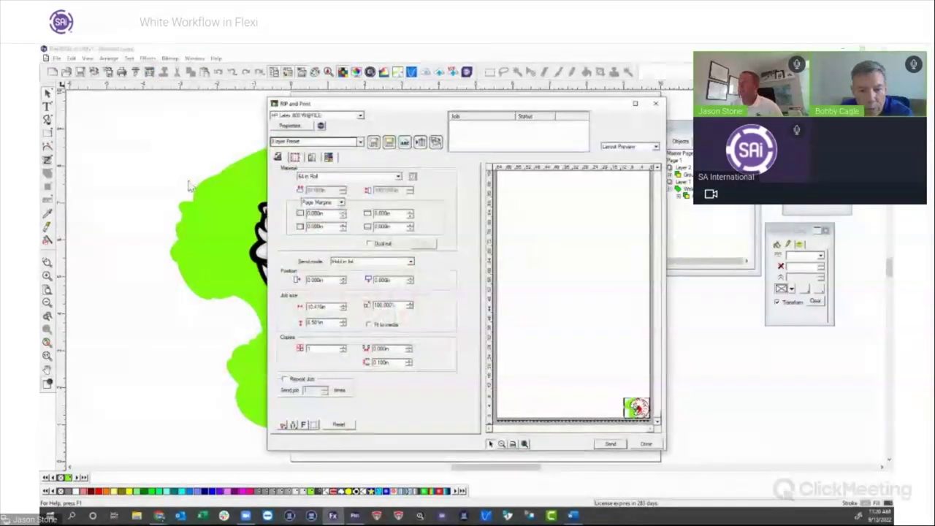
{"action": "left_click", "coordinate": [312, 158]}
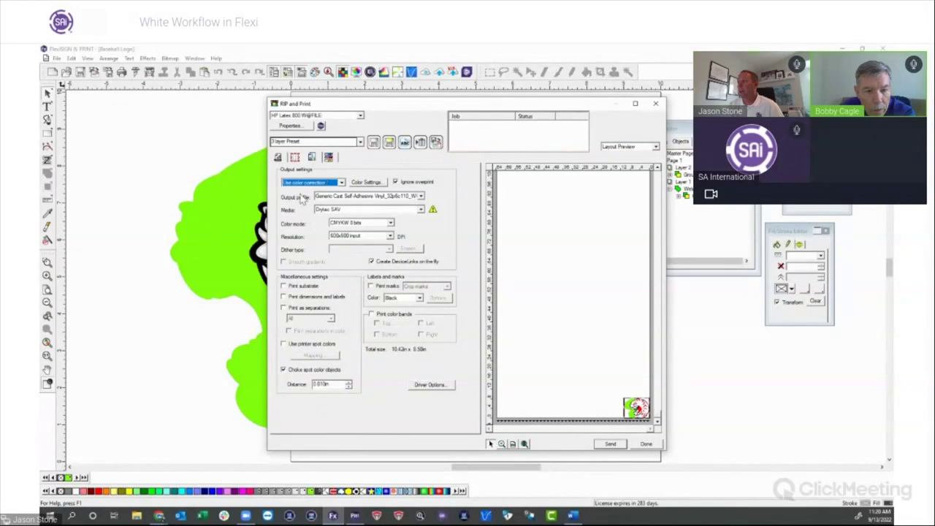
{"action": "left_click", "coordinate": [611, 445]}
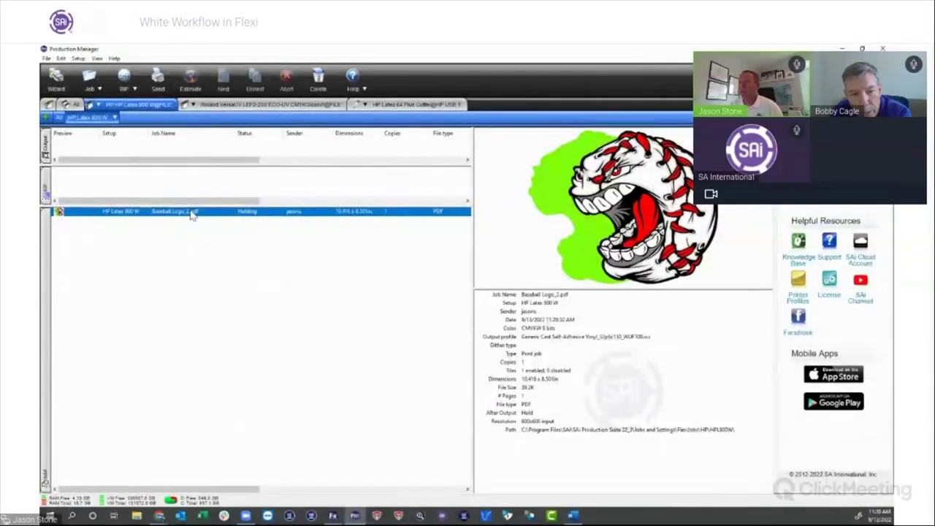
- Check the properties of the Baseball Logo_2.pdf job, cancel them and delete the job
{"action": "double_click", "coordinate": [190, 212]}
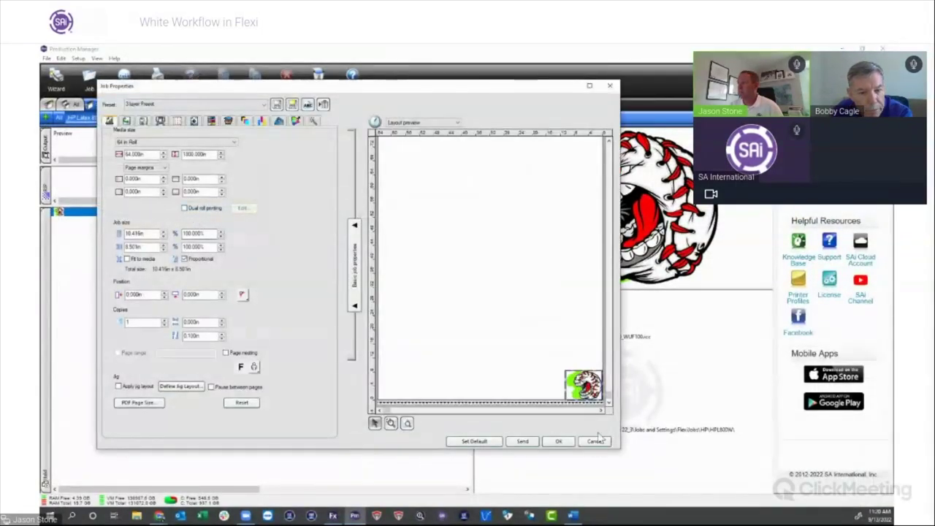
{"action": "left_click", "coordinate": [594, 442]}
{"action": "left_click", "coordinate": [195, 213]}
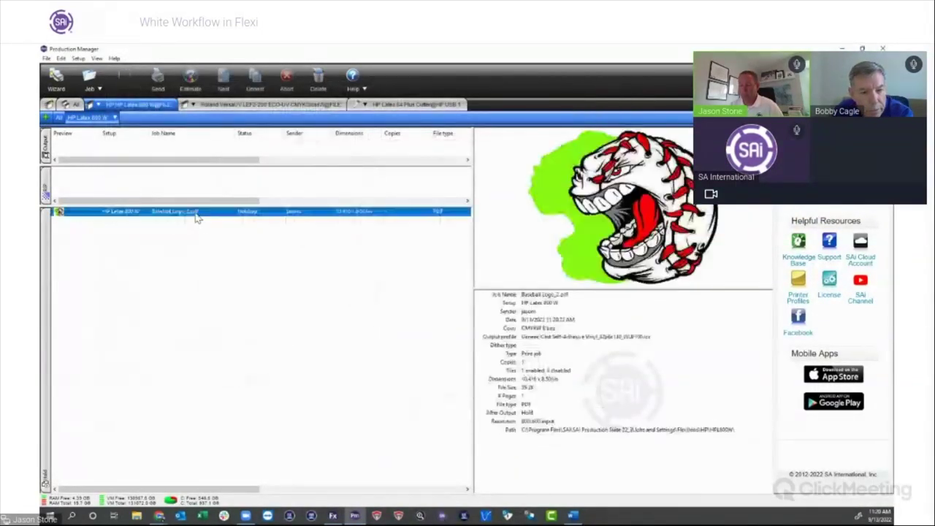
{"action": "key", "text": "Delete"}
{"action": "left_click", "coordinate": [494, 314]}
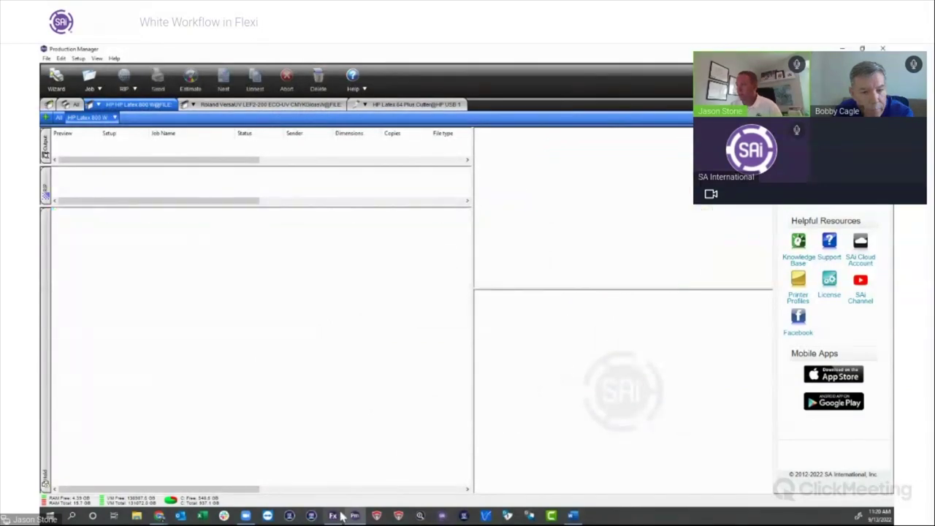
- Return to FlexiSIGN & PRINT, enable printer spot colors with White mapped to White, and resend the artwork
{"action": "left_click", "coordinate": [332, 516]}
{"action": "left_click", "coordinate": [284, 344]}
{"action": "left_click", "coordinate": [315, 356]}
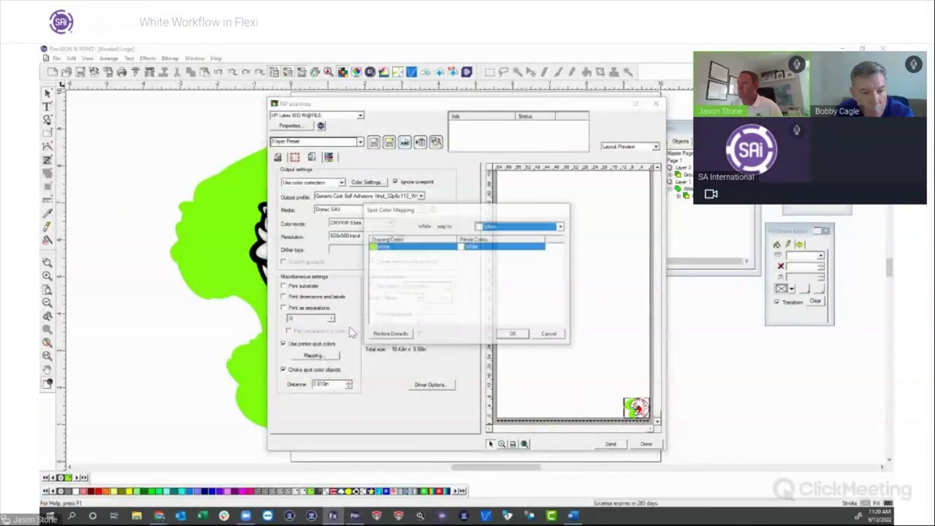
{"action": "left_click", "coordinate": [515, 334]}
{"action": "left_click", "coordinate": [611, 445]}
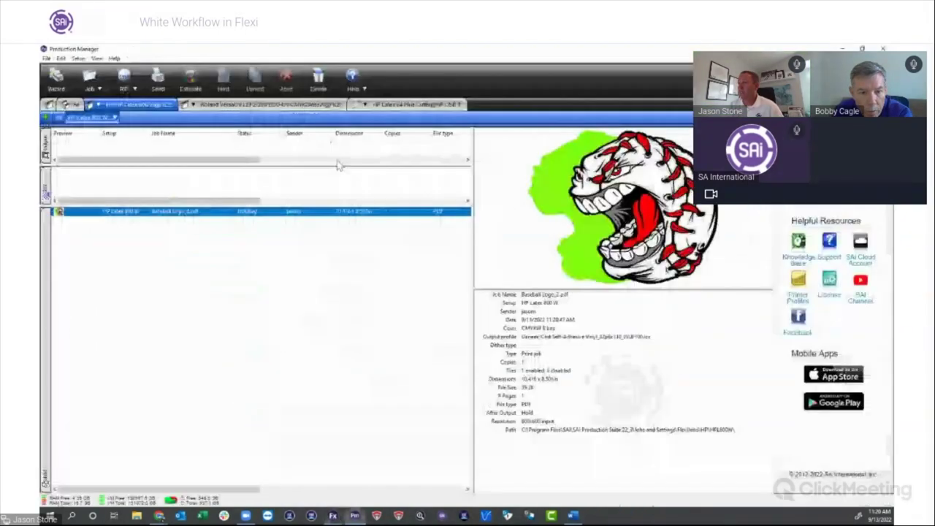
- Preview only the White output channel of the Baseball Logo_2.pdf job and cancel its properties
{"action": "double_click", "coordinate": [184, 214]}
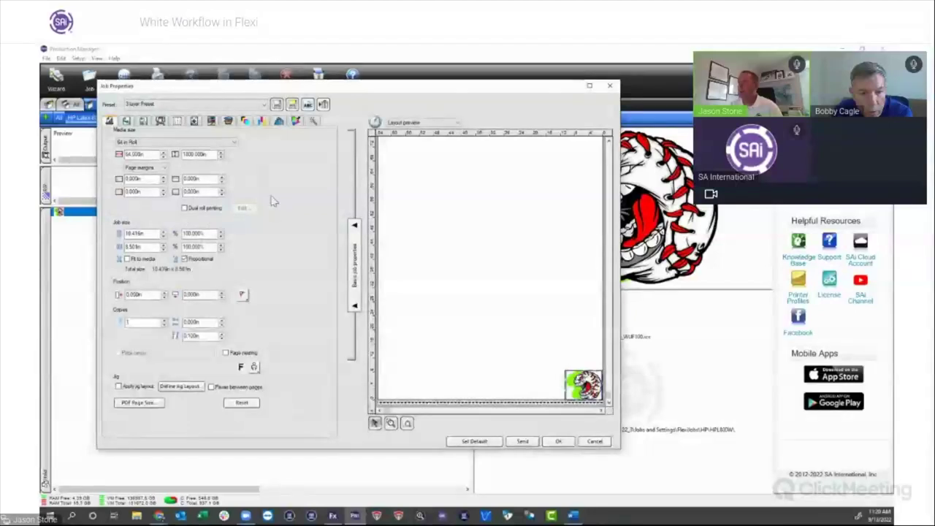
{"action": "left_click", "coordinate": [245, 121]}
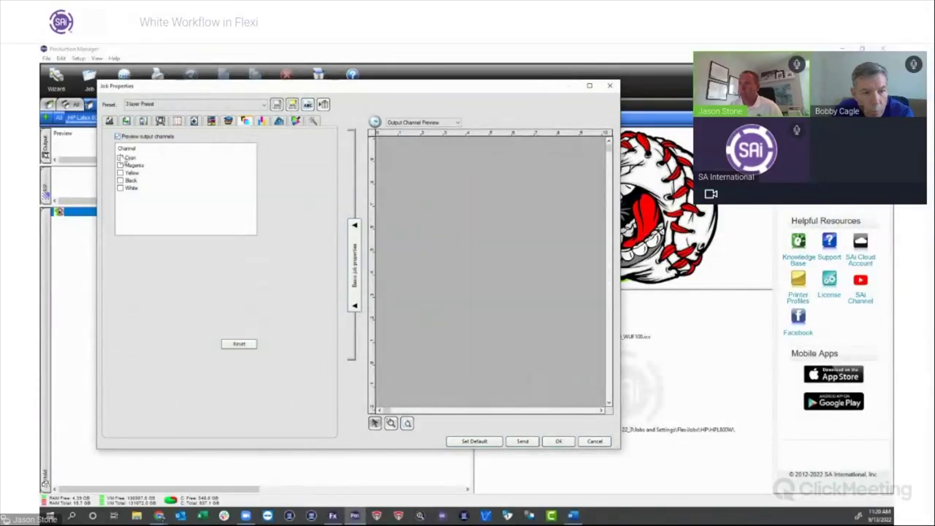
{"action": "left_click", "coordinate": [121, 188]}
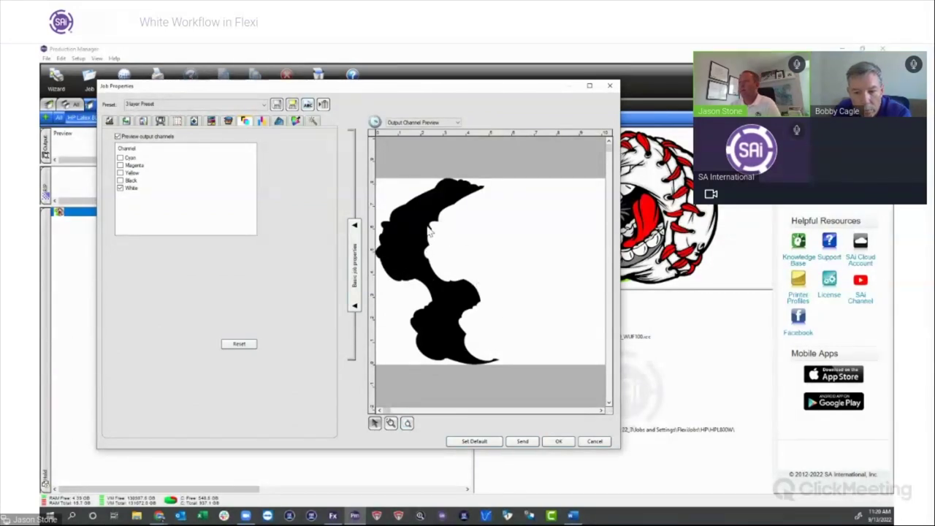
{"action": "left_click", "coordinate": [595, 442]}
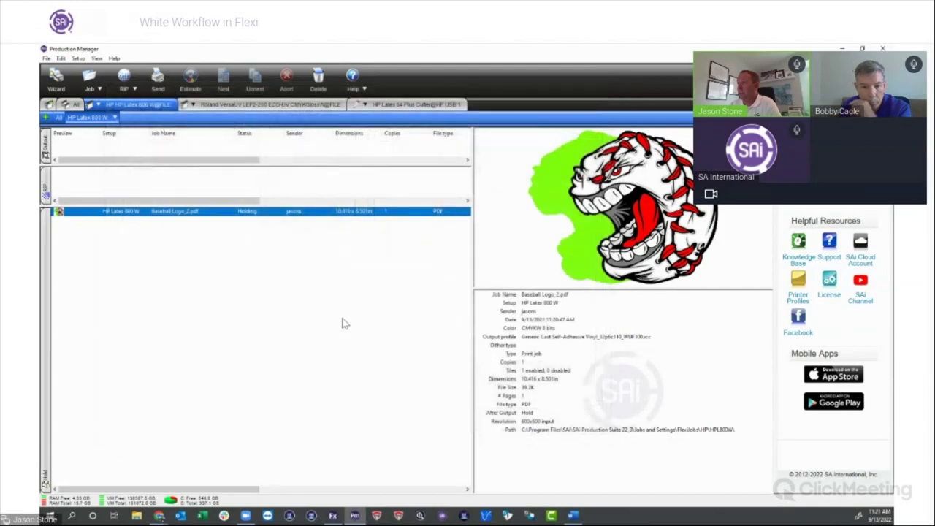
- Return to FlexiSIGN & PRINT, close the RIP and Print dialog, and apply overprint to the baseball logo
{"action": "left_click", "coordinate": [338, 516]}
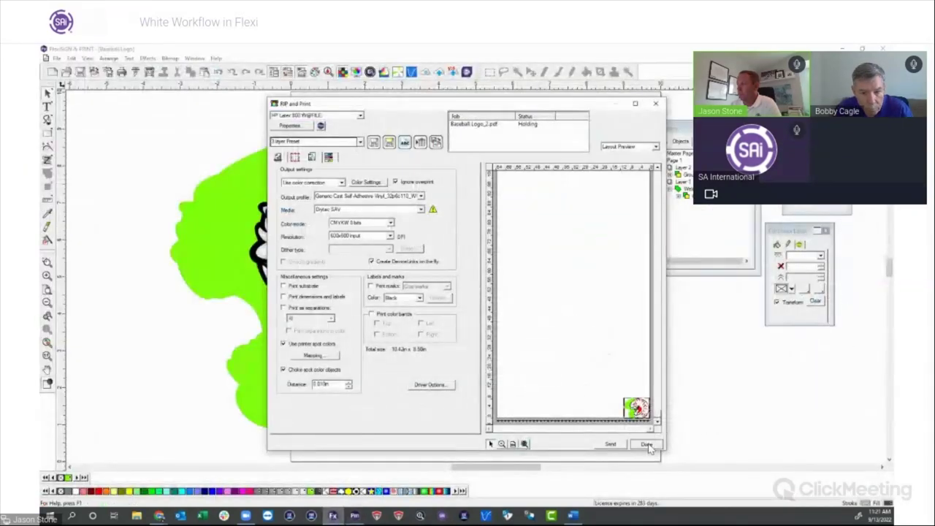
{"action": "left_click", "coordinate": [646, 445]}
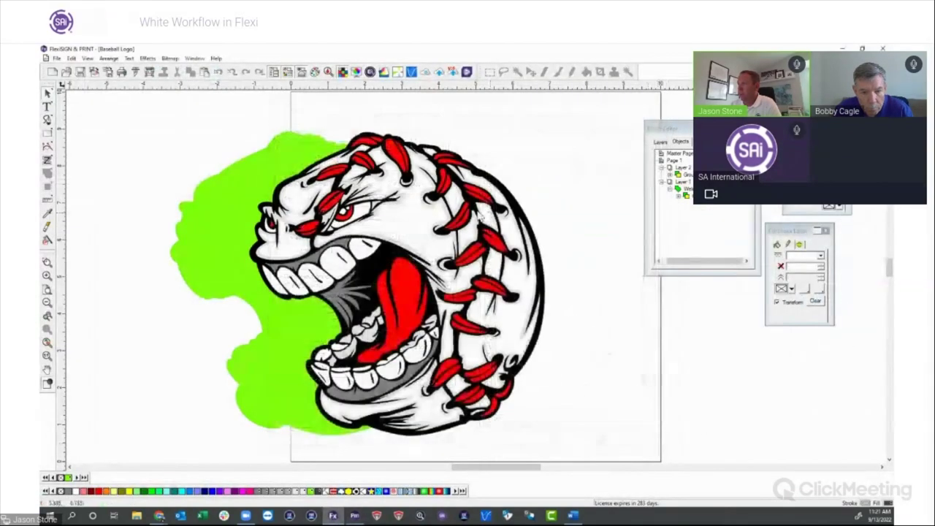
{"action": "right_click", "coordinate": [399, 151]}
{"action": "mouse_move", "coordinate": [447, 323]}
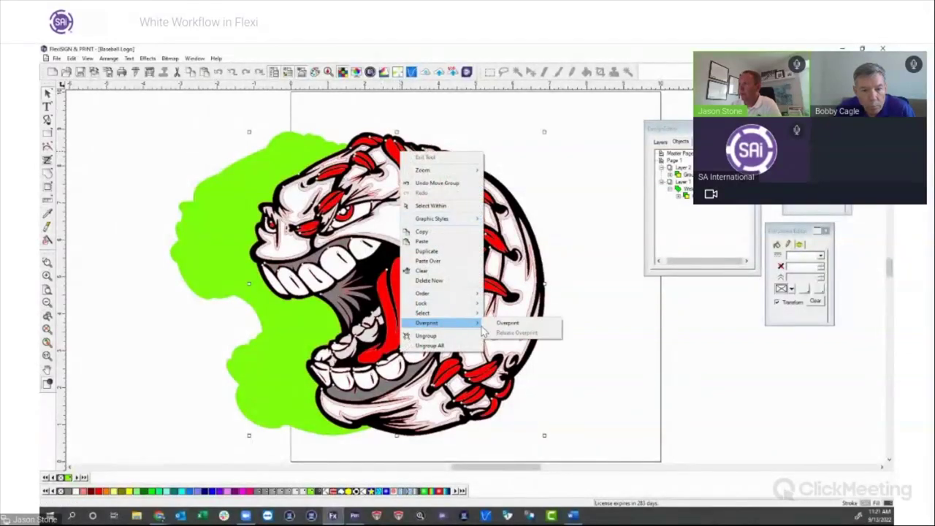
{"action": "left_click", "coordinate": [506, 323]}
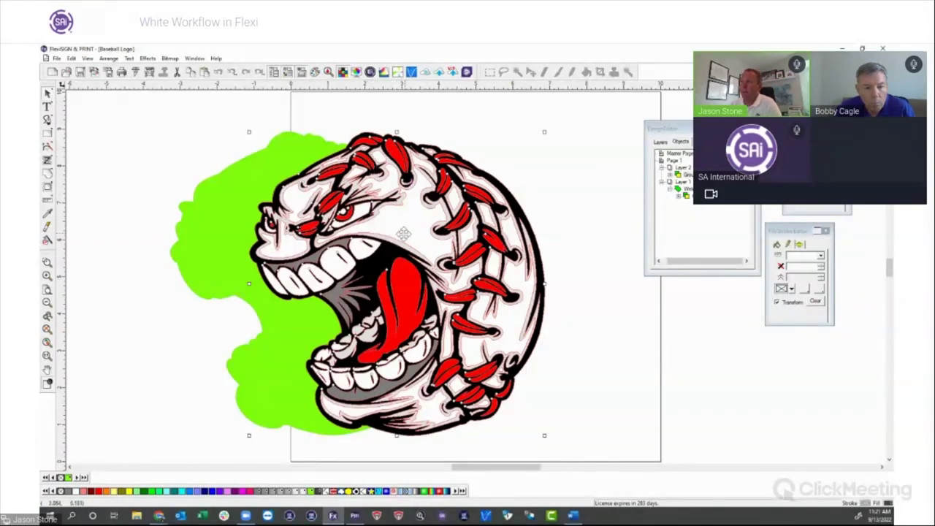
{"action": "left_click", "coordinate": [204, 214]}
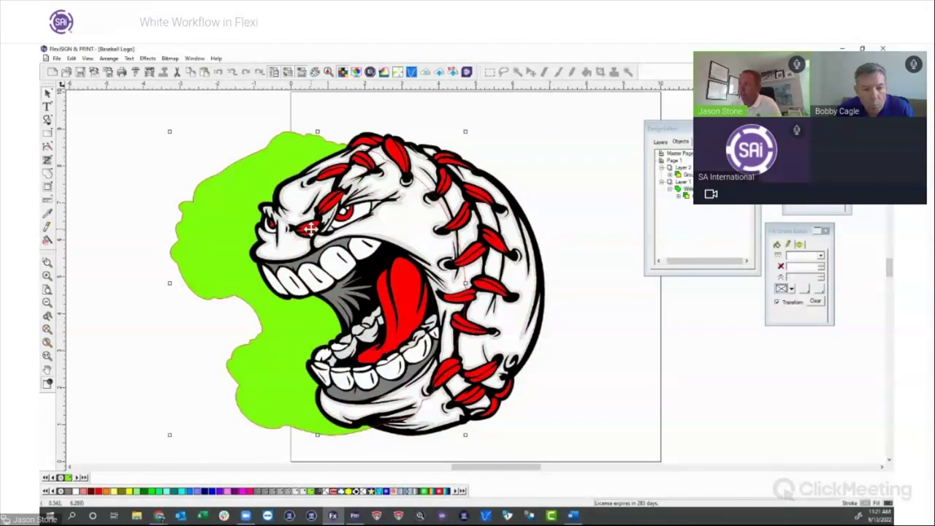
{"action": "left_click", "coordinate": [527, 132]}
{"action": "left_click", "coordinate": [395, 151]}
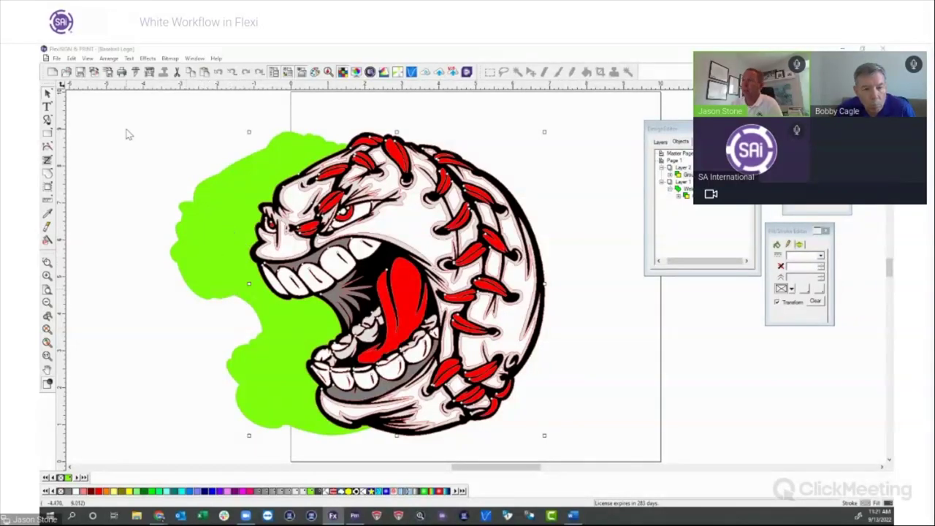
- Send the artwork for printing with printer spot colors on, White mapped to White, and Ignore overprint turned off
{"action": "left_click", "coordinate": [149, 72]}
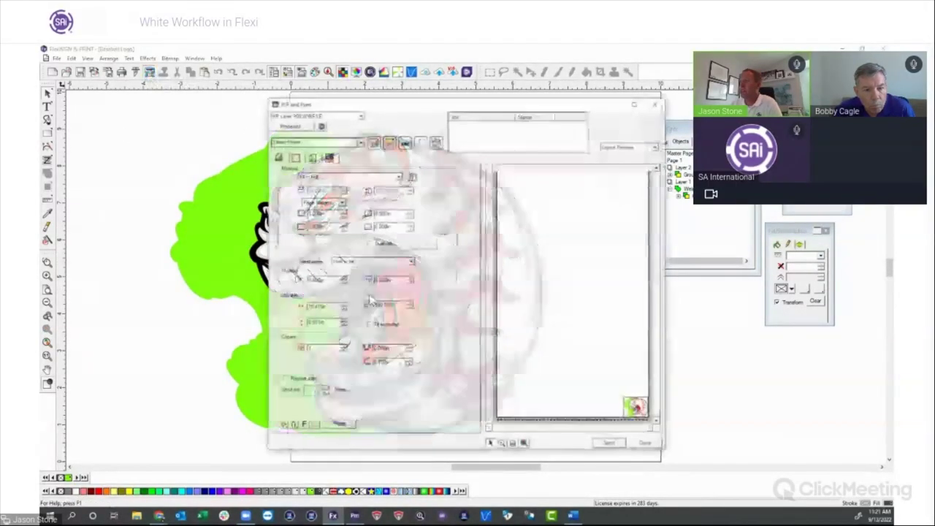
{"action": "left_click", "coordinate": [295, 158]}
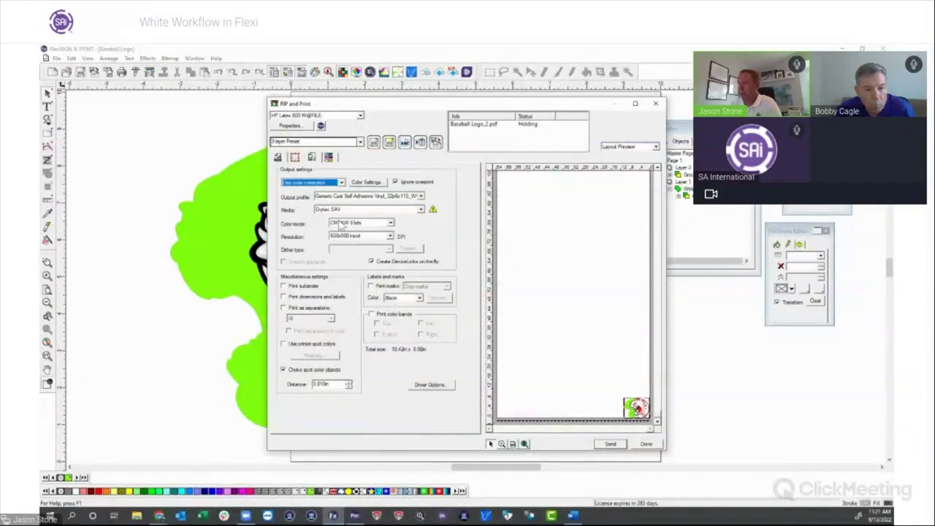
{"action": "left_click", "coordinate": [283, 345]}
{"action": "left_click", "coordinate": [336, 356]}
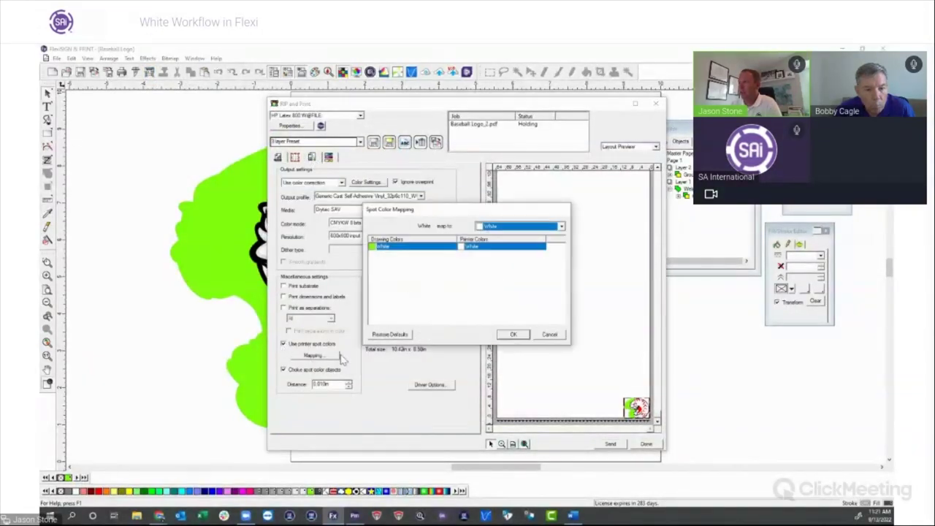
{"action": "left_click", "coordinate": [513, 335]}
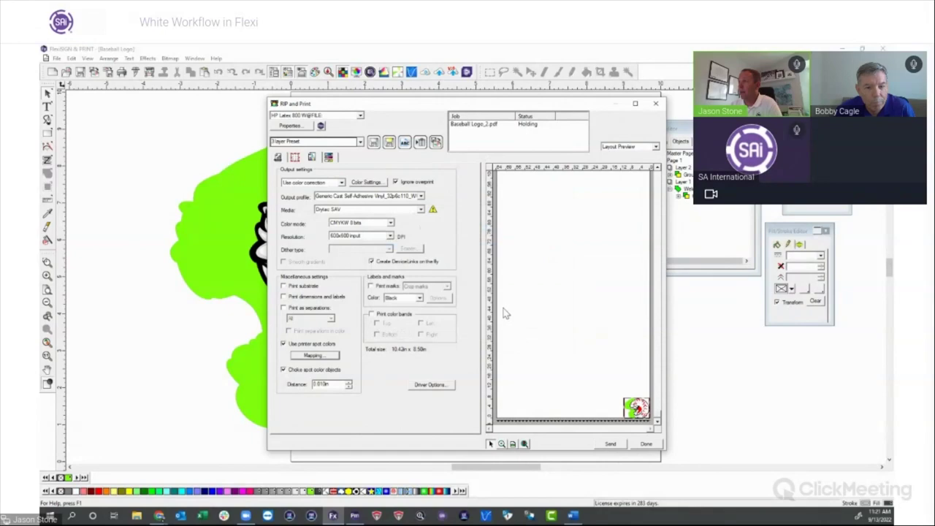
{"action": "left_click", "coordinate": [400, 184]}
{"action": "left_click", "coordinate": [610, 445]}
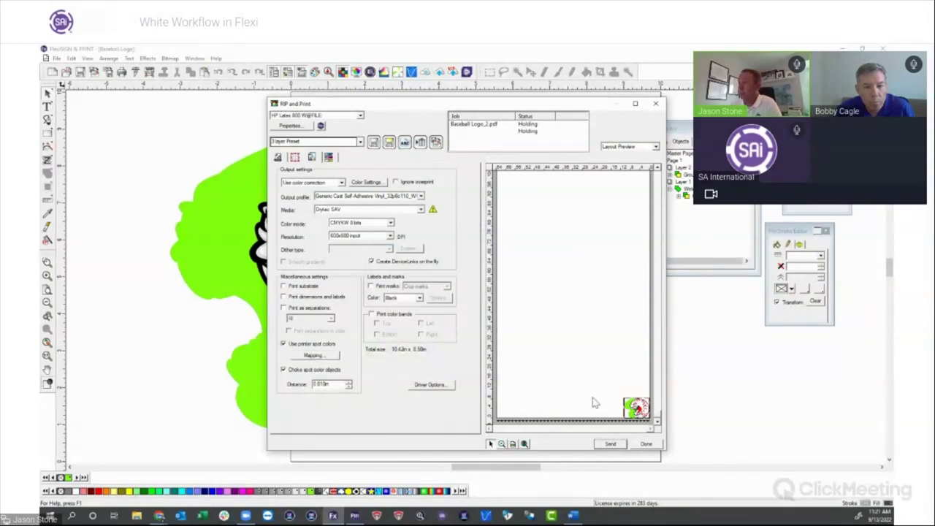
- Switch to Production Manager and preview only the White output channel of the Baseball Logo_3.pdf job
{"action": "left_click", "coordinate": [322, 126]}
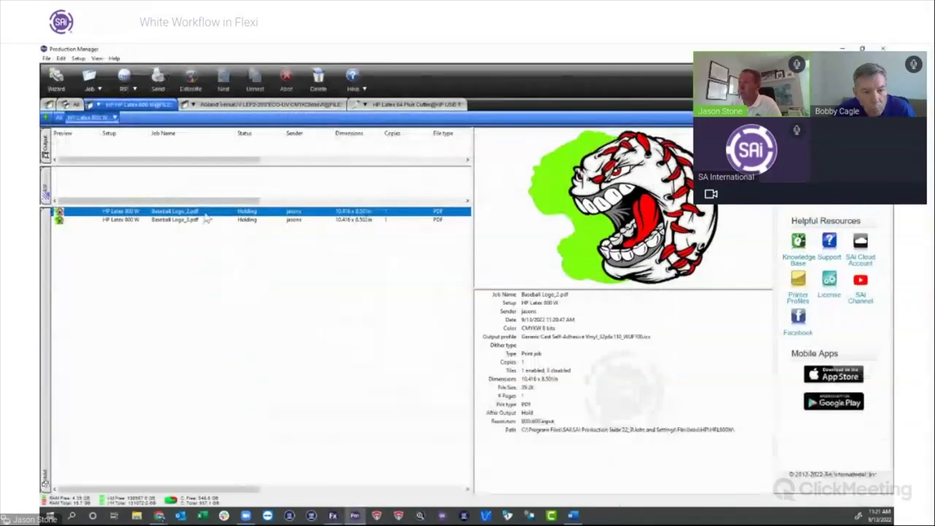
{"action": "double_click", "coordinate": [182, 223]}
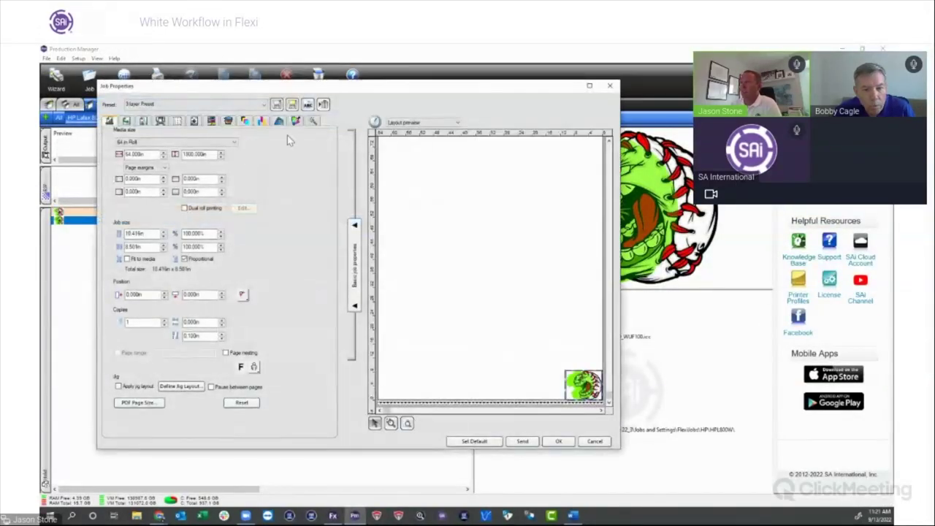
{"action": "left_click", "coordinate": [245, 121]}
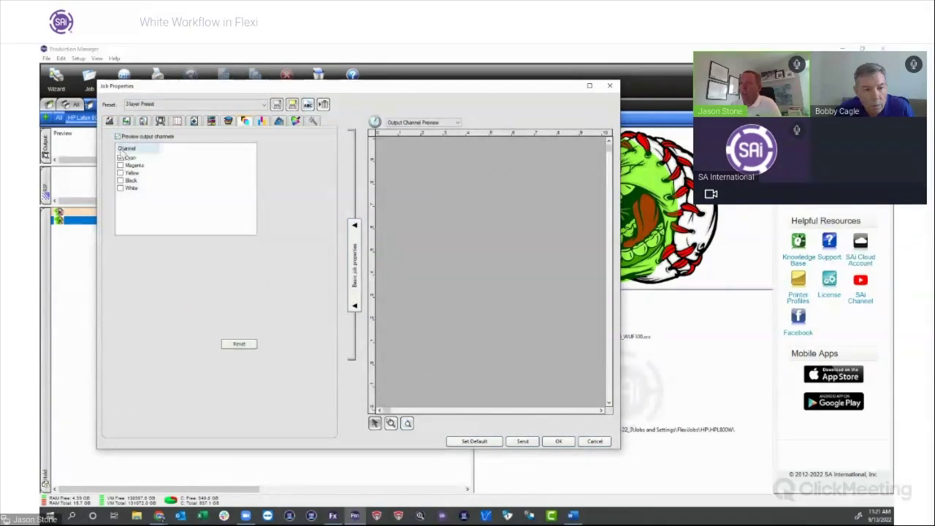
{"action": "left_click", "coordinate": [121, 187]}
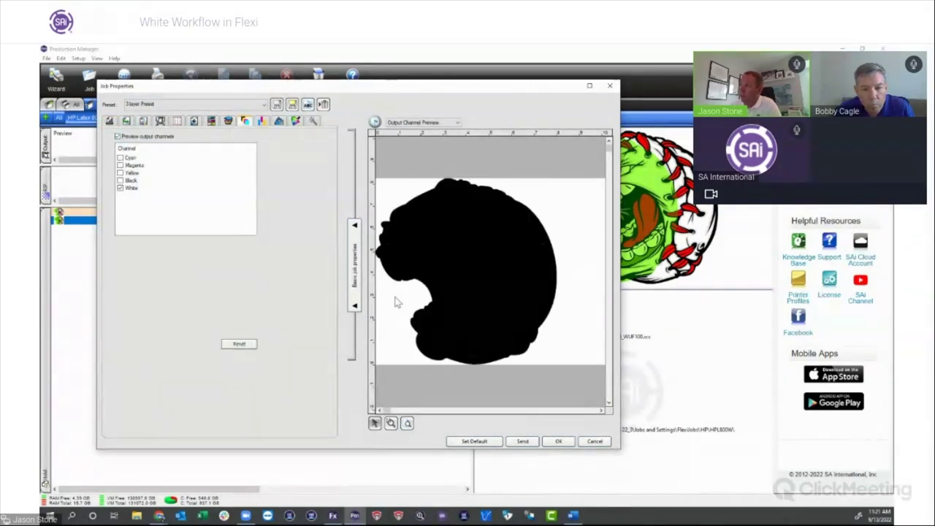
- Add the Cyan, Magenta, Yellow and Black channels to the White preview and cancel the job properties
{"action": "left_click", "coordinate": [121, 159]}
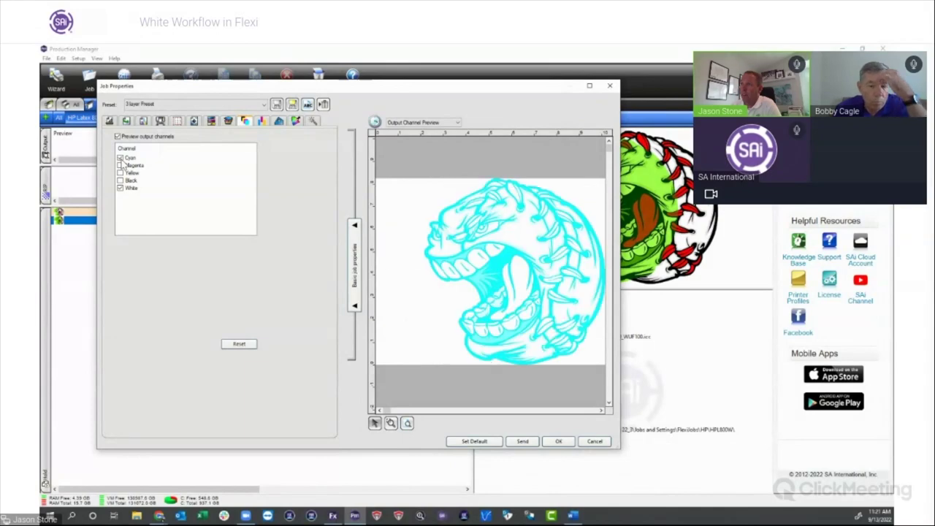
{"action": "left_click", "coordinate": [120, 165]}
{"action": "left_click", "coordinate": [120, 172]}
{"action": "left_click", "coordinate": [120, 181]}
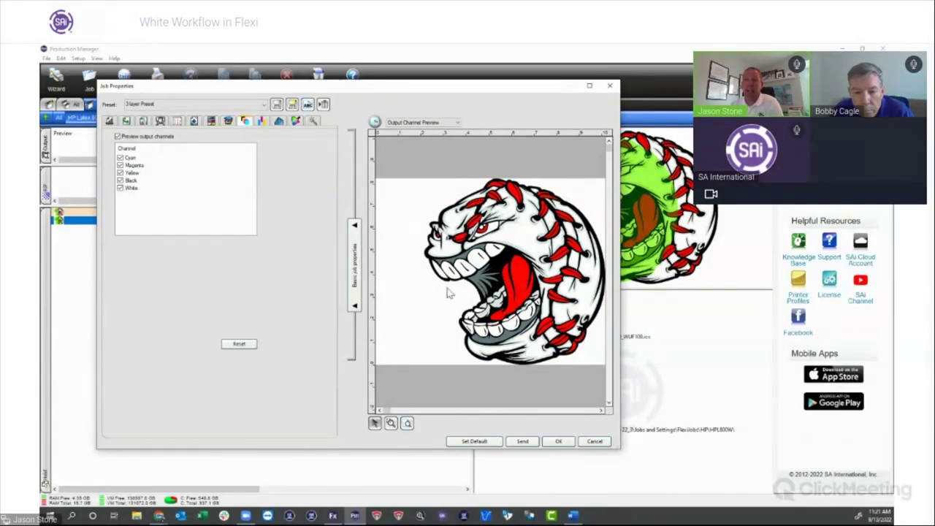
{"action": "left_click", "coordinate": [595, 441]}
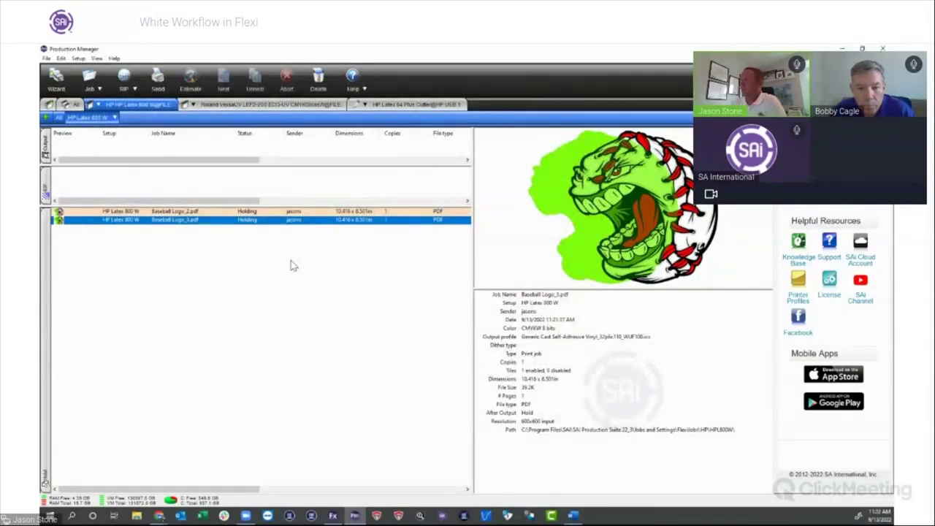
- Reopen the Baseball Logo_3.pdf job's properties, preview the White channel without Cyan, and close the properties
{"action": "left_click", "coordinate": [292, 266]}
{"action": "left_click", "coordinate": [289, 220]}
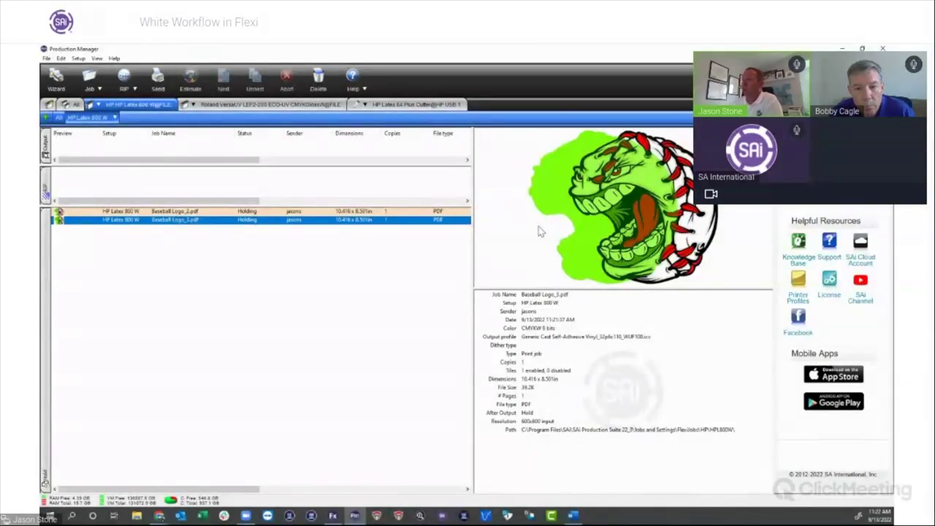
{"action": "double_click", "coordinate": [237, 222]}
{"action": "left_click", "coordinate": [245, 123]}
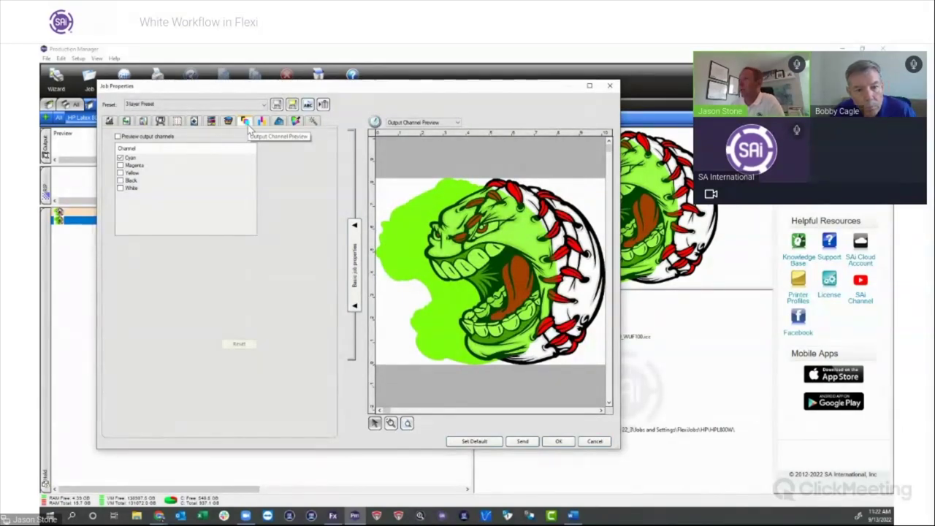
{"action": "left_click_drag", "start_coordinate": [400, 92], "coordinate": [480, 107]}
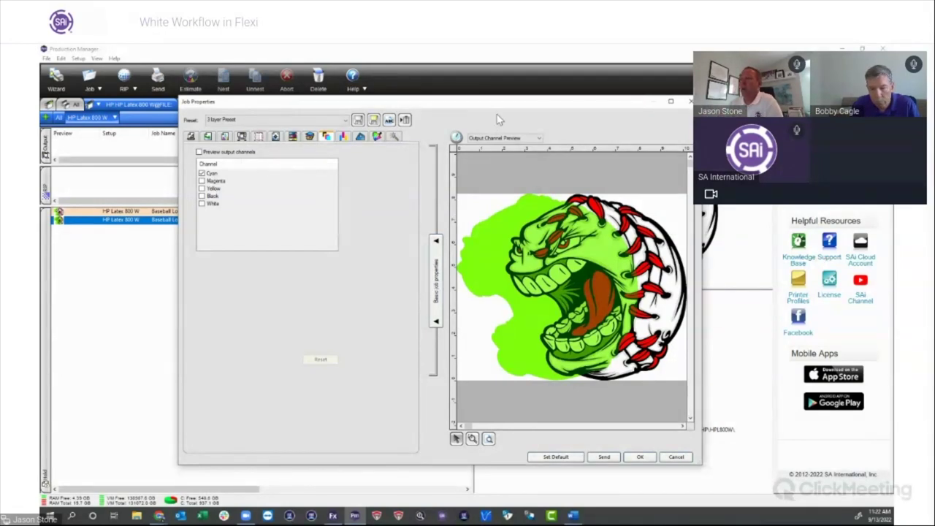
{"action": "left_click", "coordinate": [198, 152]}
{"action": "left_click", "coordinate": [211, 173]}
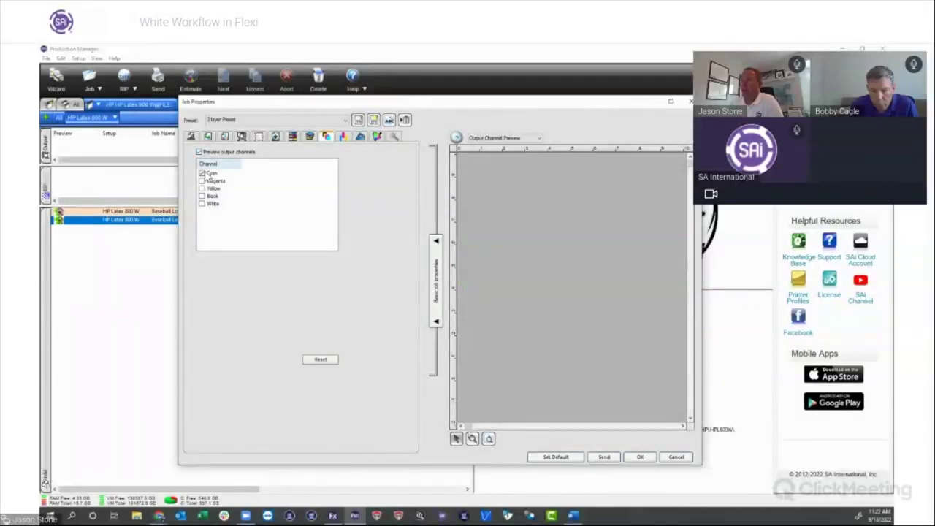
{"action": "left_click", "coordinate": [203, 204]}
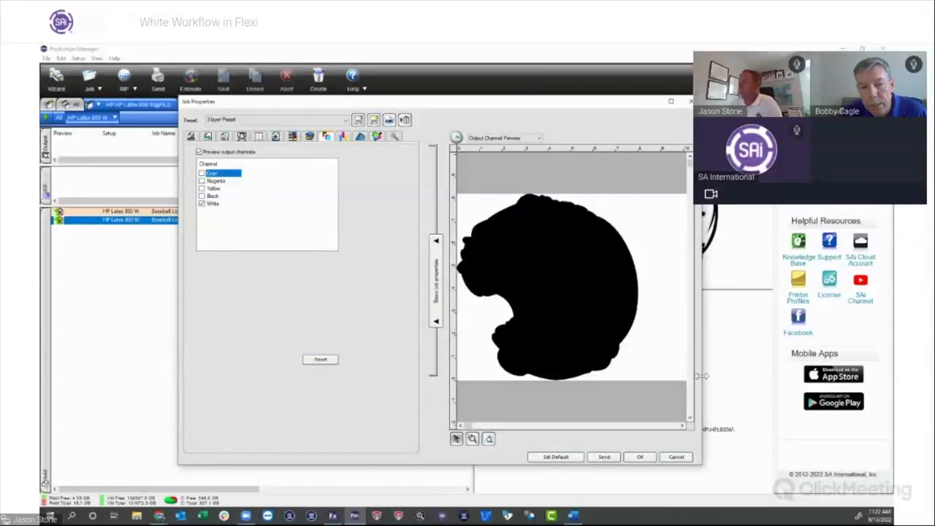
{"action": "left_click", "coordinate": [648, 455]}
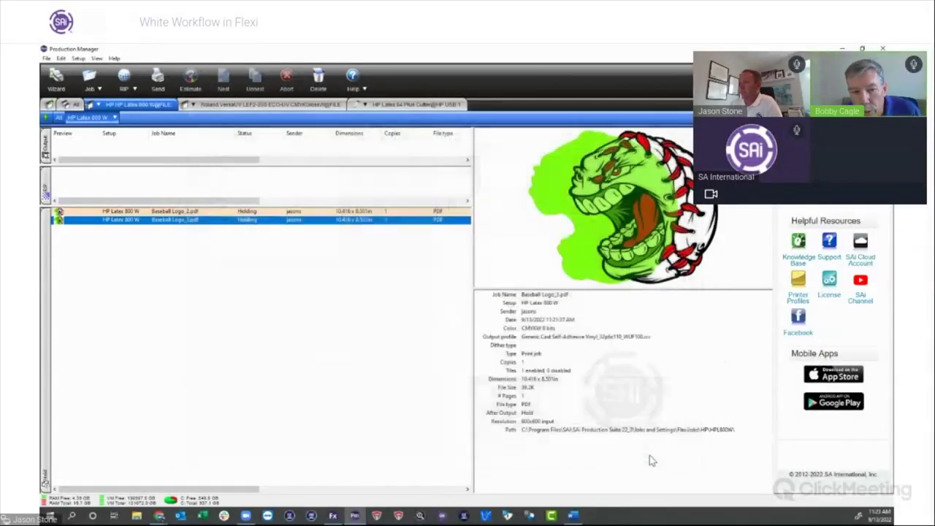
- Return to FlexiSIGN & PRINT, close the RIP and Print dialog, and delete the green shape behind the logo
{"action": "left_click", "coordinate": [256, 265]}
{"action": "left_click", "coordinate": [335, 515]}
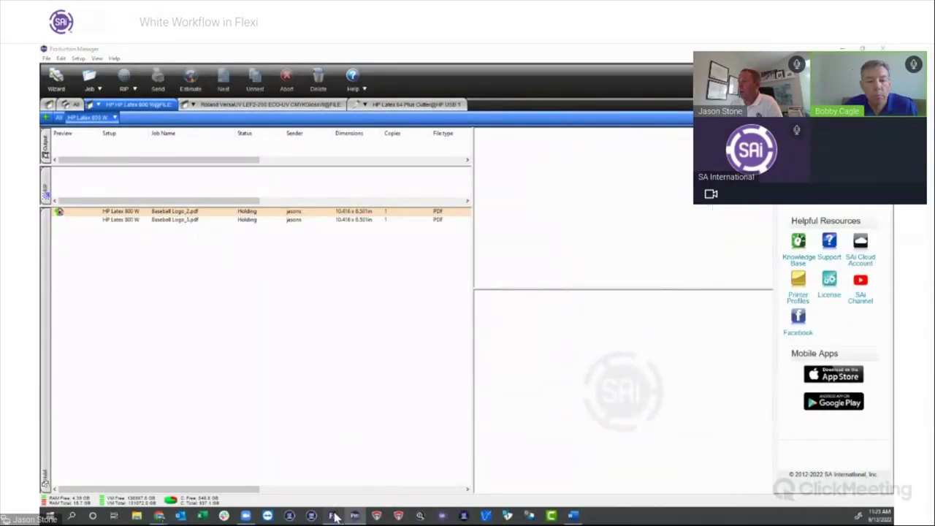
{"action": "left_click", "coordinate": [646, 443]}
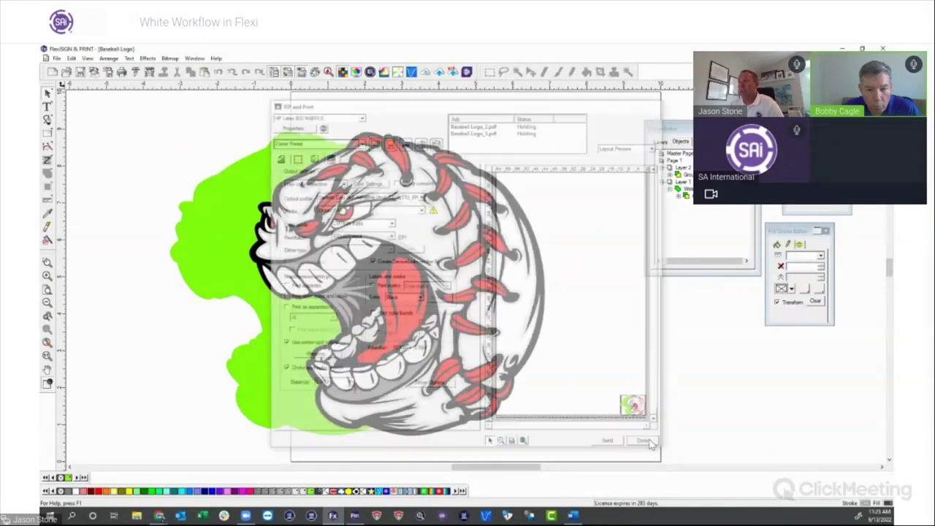
{"action": "key", "text": "Delete"}
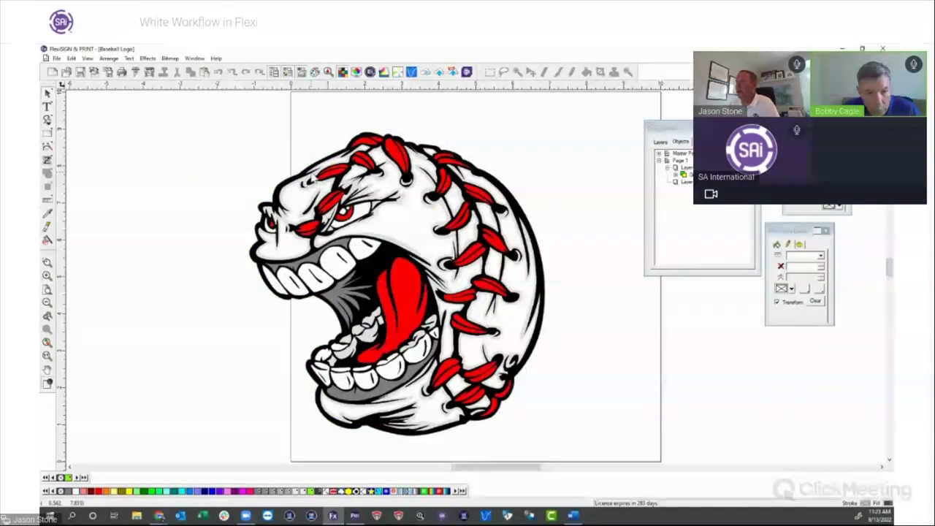
- Center the baseball logo on the page and release its overprint
{"action": "left_click", "coordinate": [314, 177]}
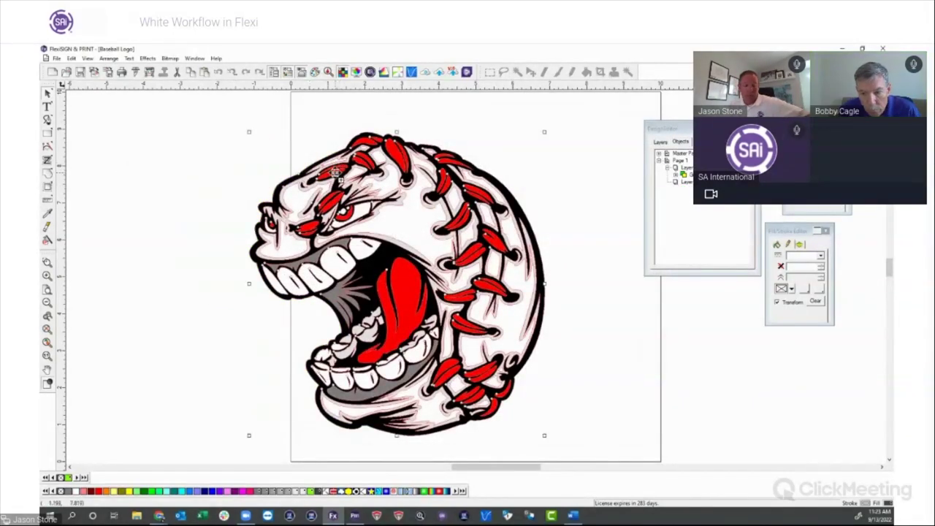
{"action": "key", "text": "ctrl+shift+c"}
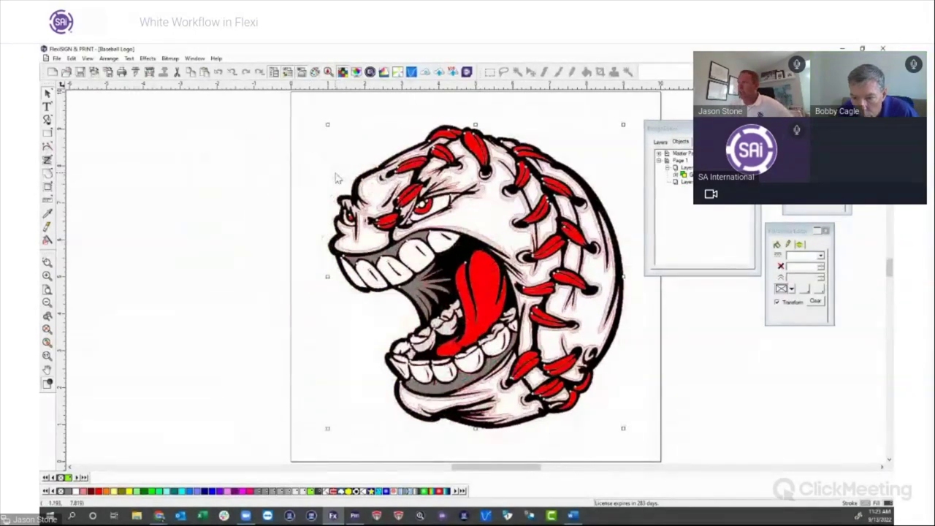
{"action": "left_click", "coordinate": [148, 58]}
{"action": "mouse_move", "coordinate": [176, 168]}
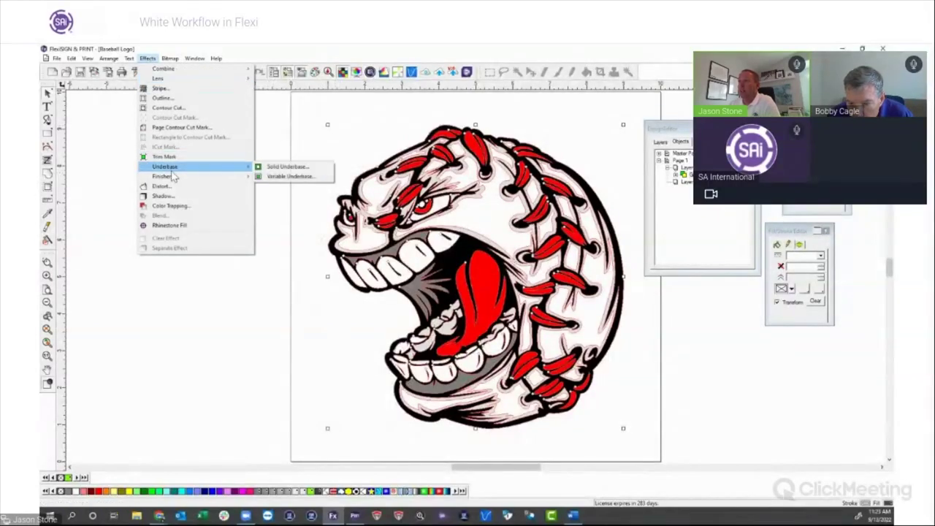
{"action": "left_click", "coordinate": [287, 167]}
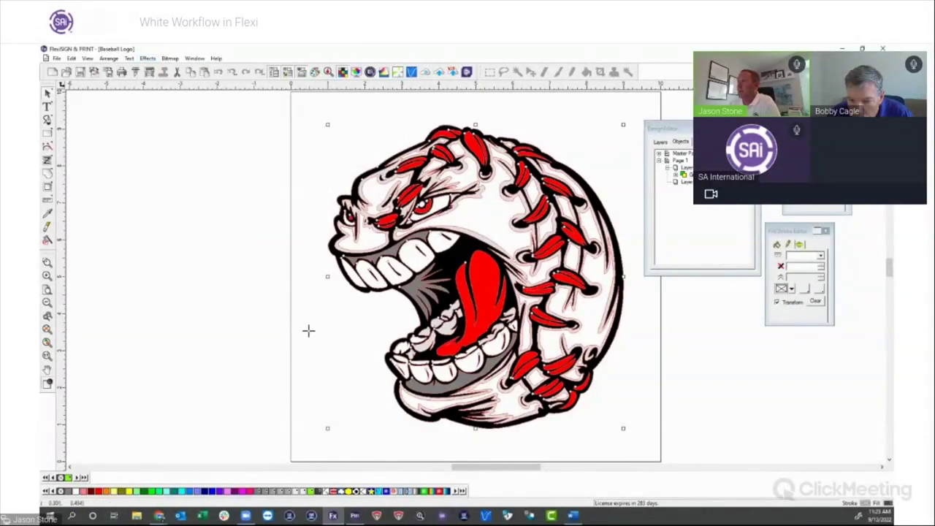
{"action": "right_click", "coordinate": [400, 156]}
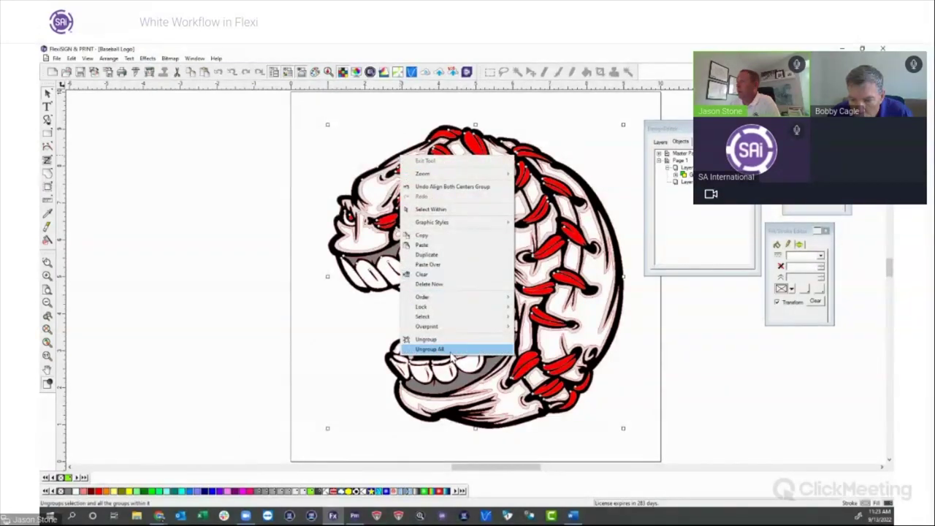
{"action": "mouse_move", "coordinate": [459, 331]}
{"action": "left_click", "coordinate": [547, 336]}
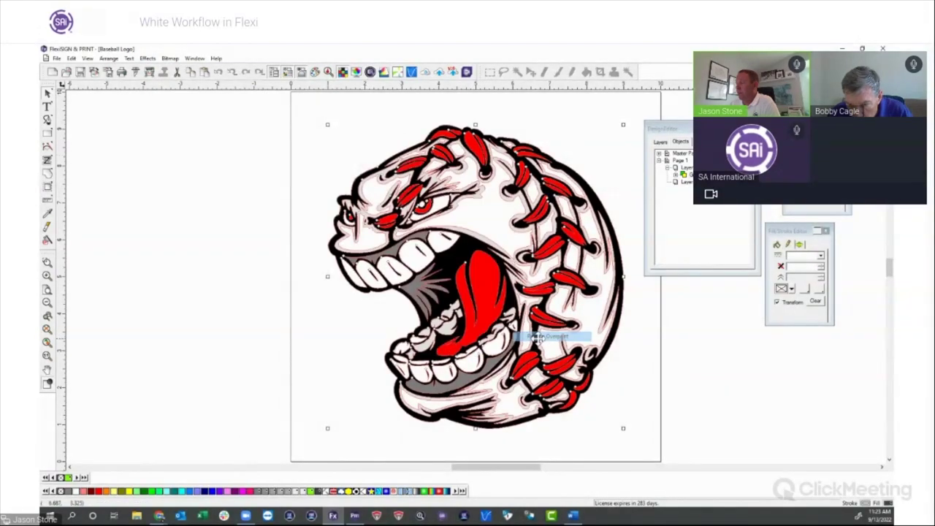
- Apply a Solid Underbase effect to the entire baseball logo
{"action": "left_click", "coordinate": [349, 189]}
{"action": "right_click", "coordinate": [352, 193]}
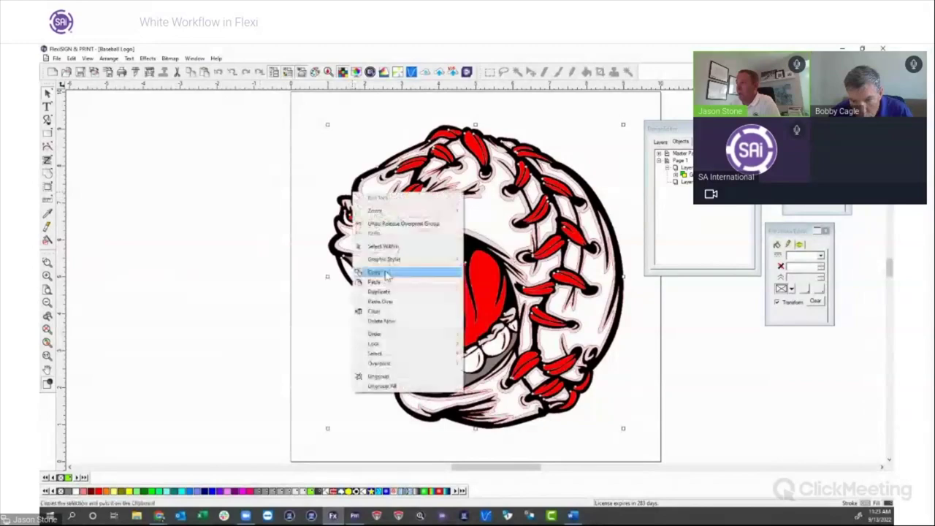
{"action": "mouse_move", "coordinate": [420, 371]}
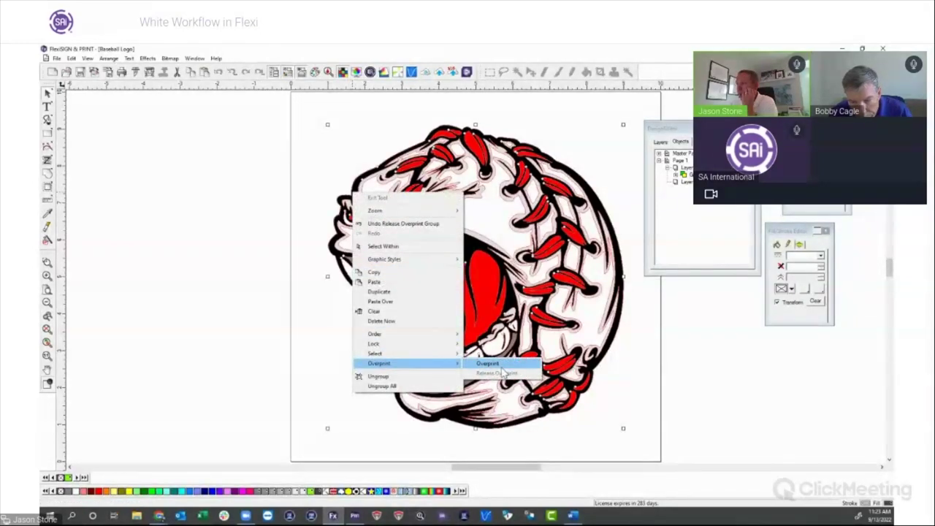
{"action": "left_click", "coordinate": [188, 217]}
{"action": "key", "text": "ctrl+a"}
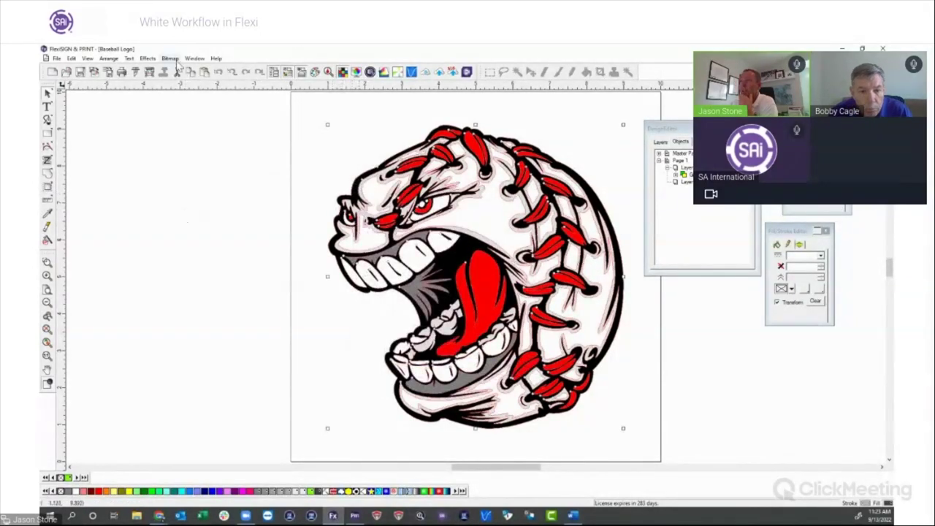
{"action": "left_click", "coordinate": [148, 58]}
{"action": "mouse_move", "coordinate": [184, 171]}
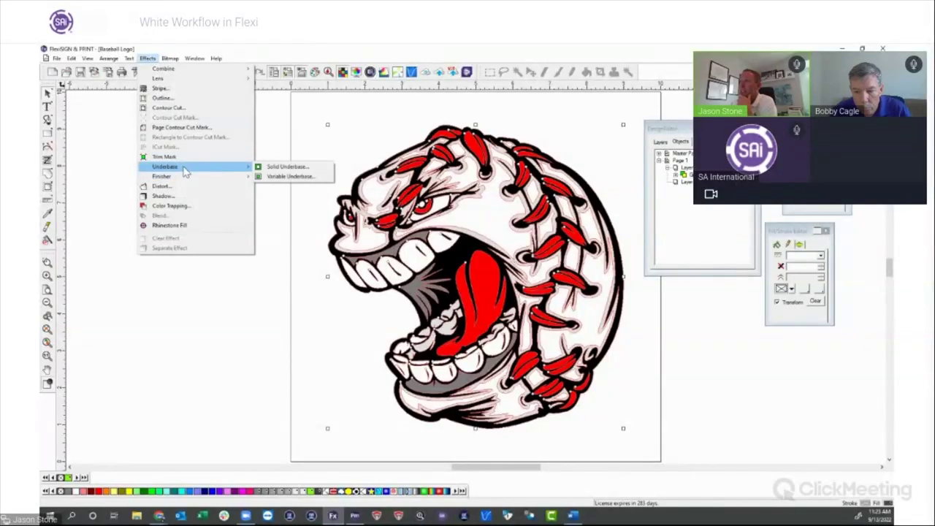
{"action": "left_click", "coordinate": [285, 168]}
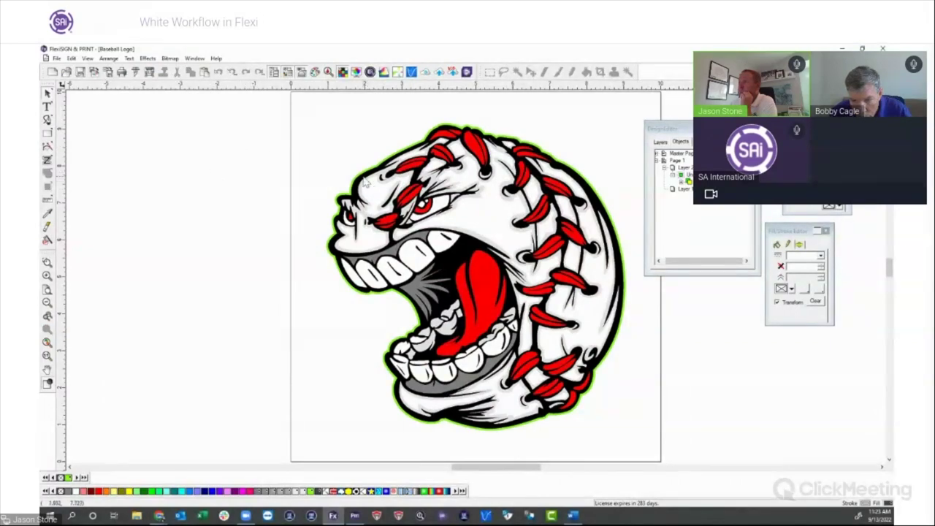
- Apply overprint to the baseball logo together with its solid underbase and deselect it
{"action": "right_click", "coordinate": [194, 198]}
{"action": "left_click", "coordinate": [224, 249]}
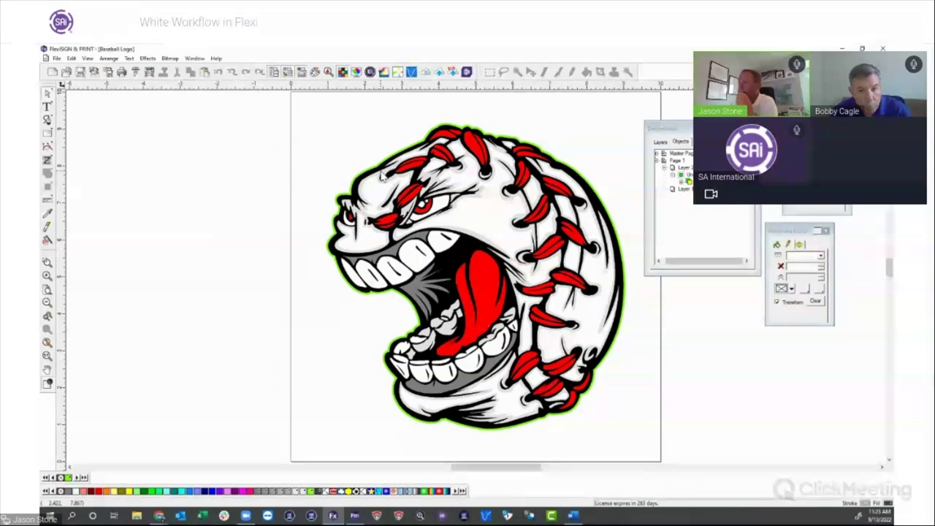
{"action": "right_click", "coordinate": [451, 262]}
{"action": "mouse_move", "coordinate": [548, 434]}
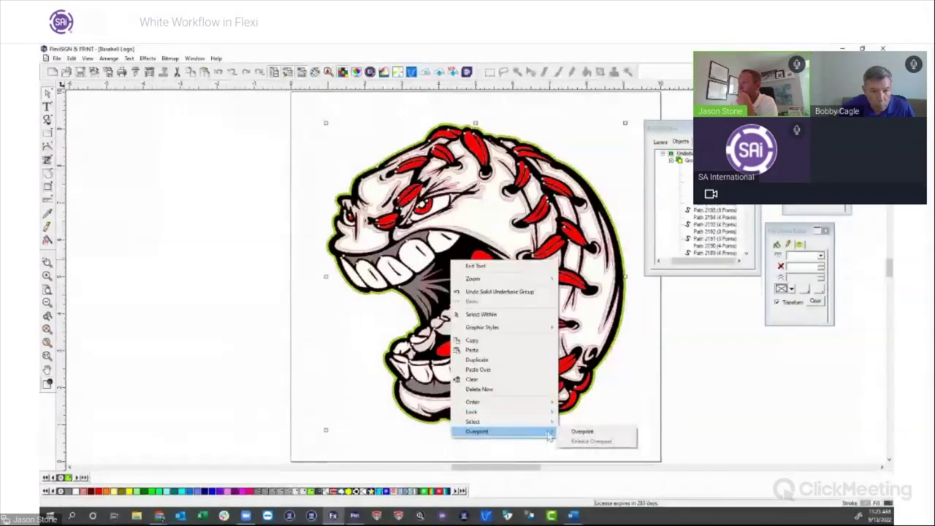
{"action": "left_click", "coordinate": [582, 431]}
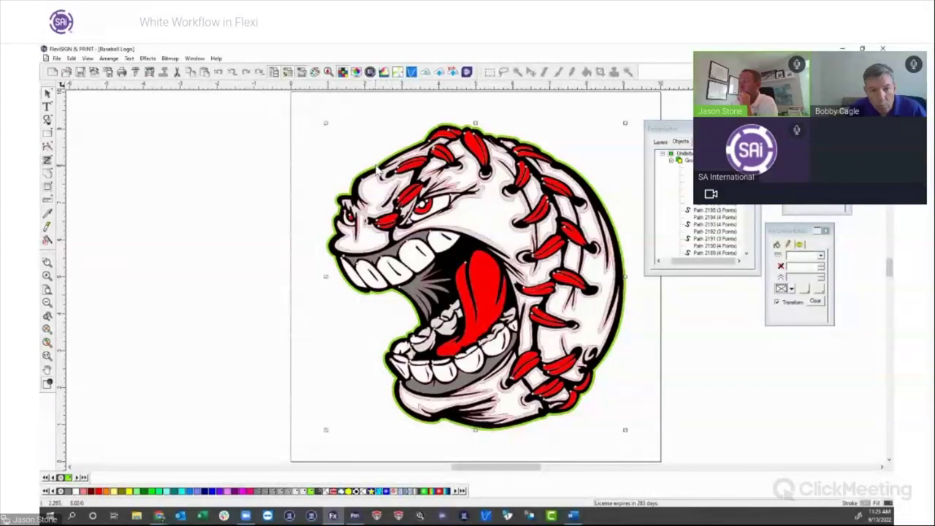
{"action": "left_click", "coordinate": [288, 190]}
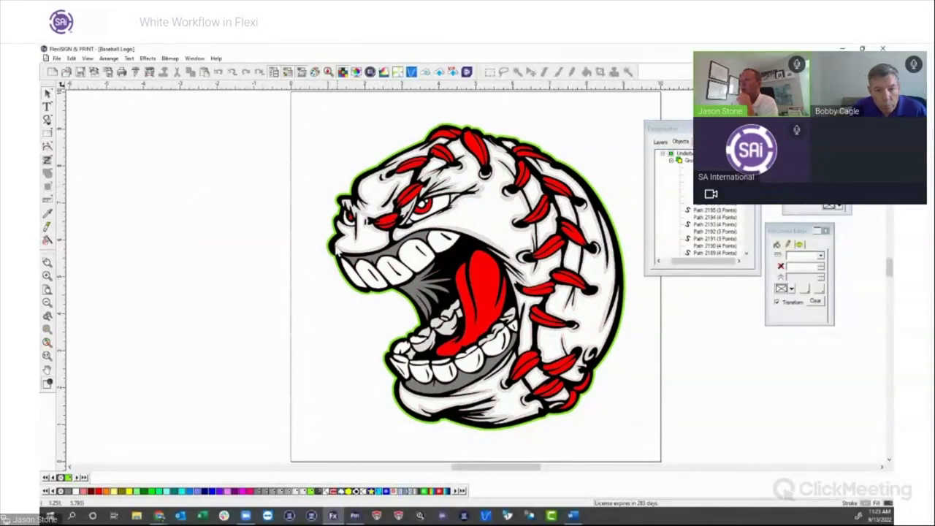